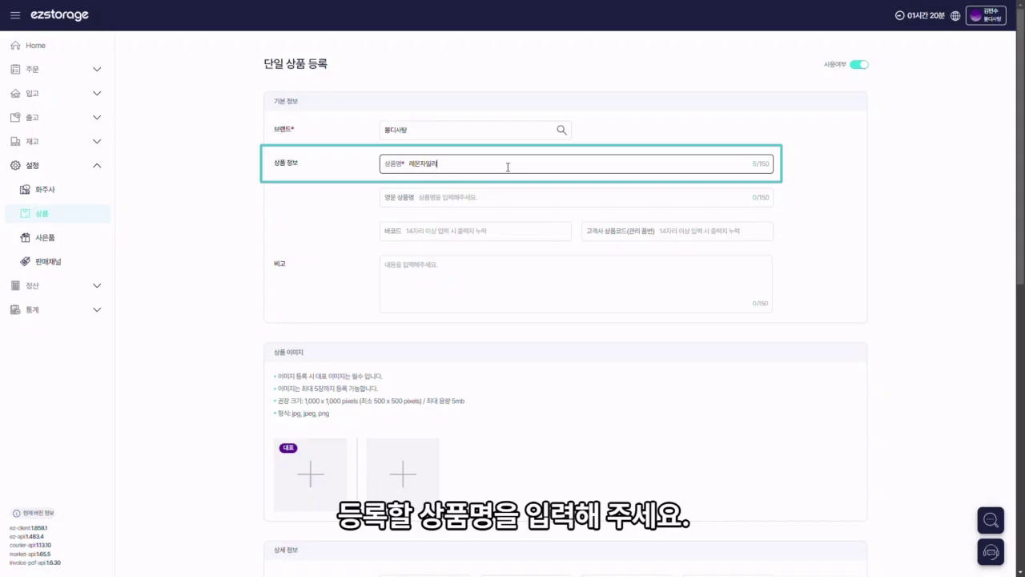
Step: Fill 영문 상품명 with lemoncandy, 바코드 with 156780600 and 고객사 상품코드 with LM001
click(505, 199)
text(lemon)
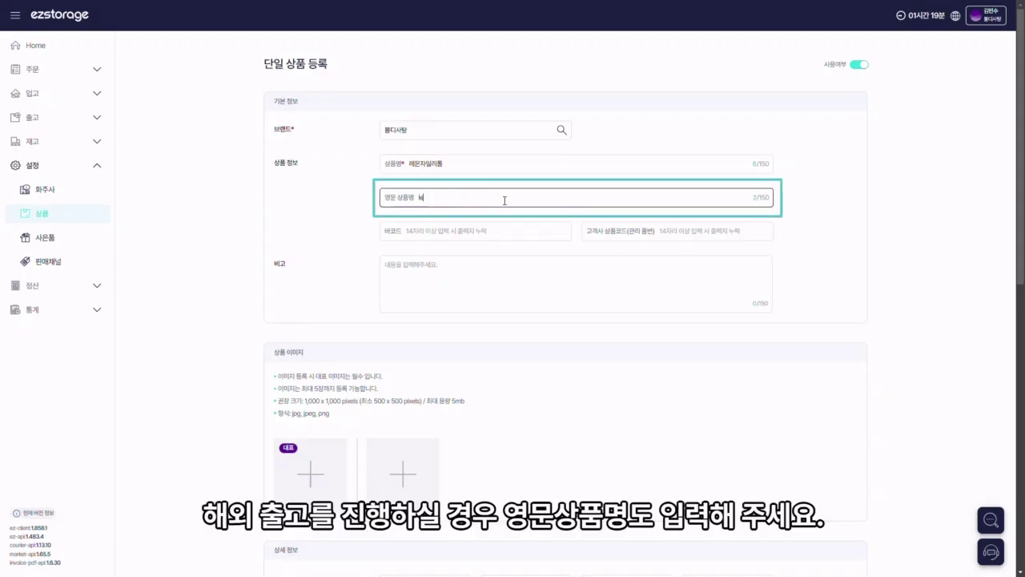
text(candy)
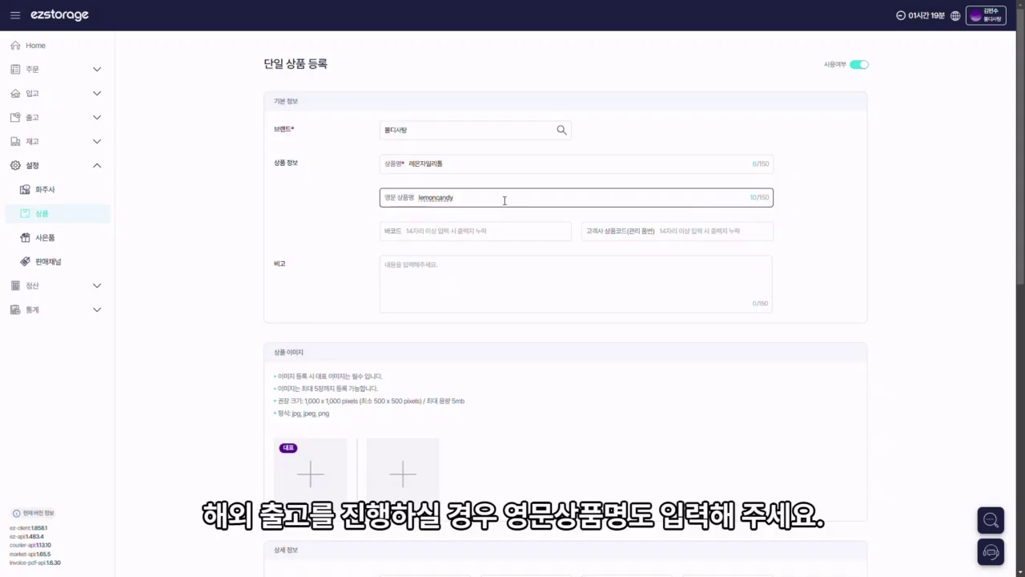
click(503, 230)
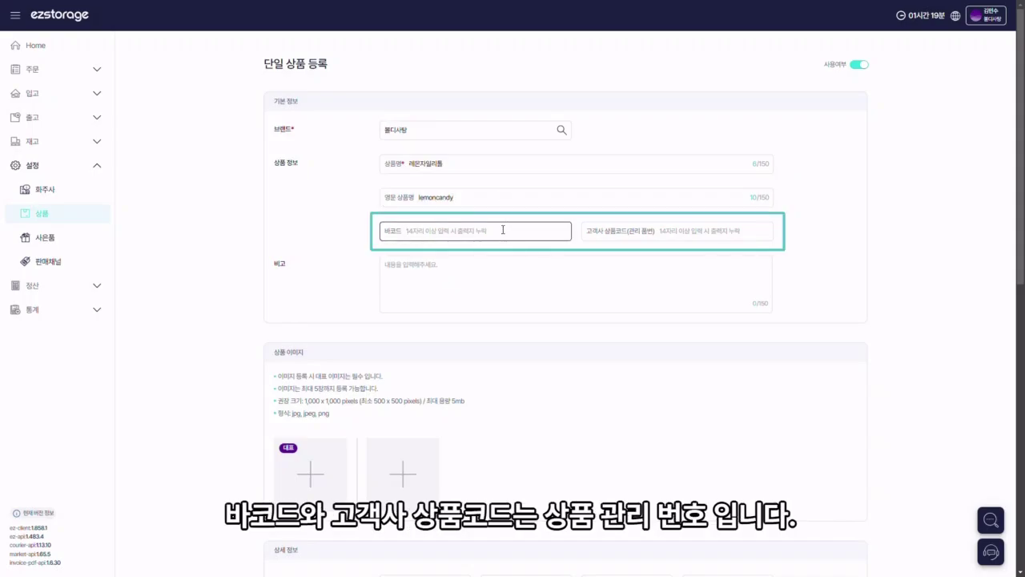
text(156780600)
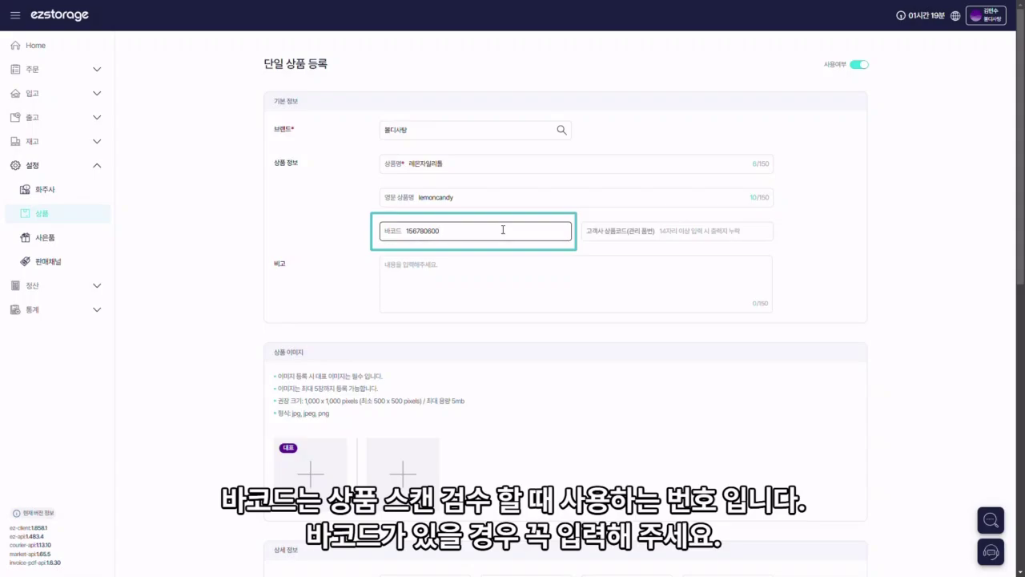
click(707, 230)
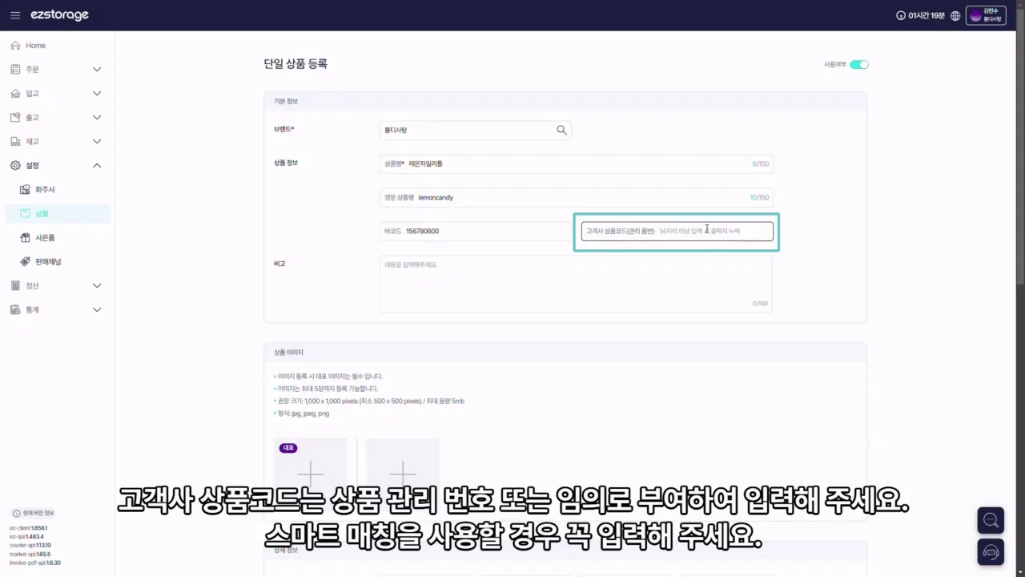
text(LM001)
click(808, 234)
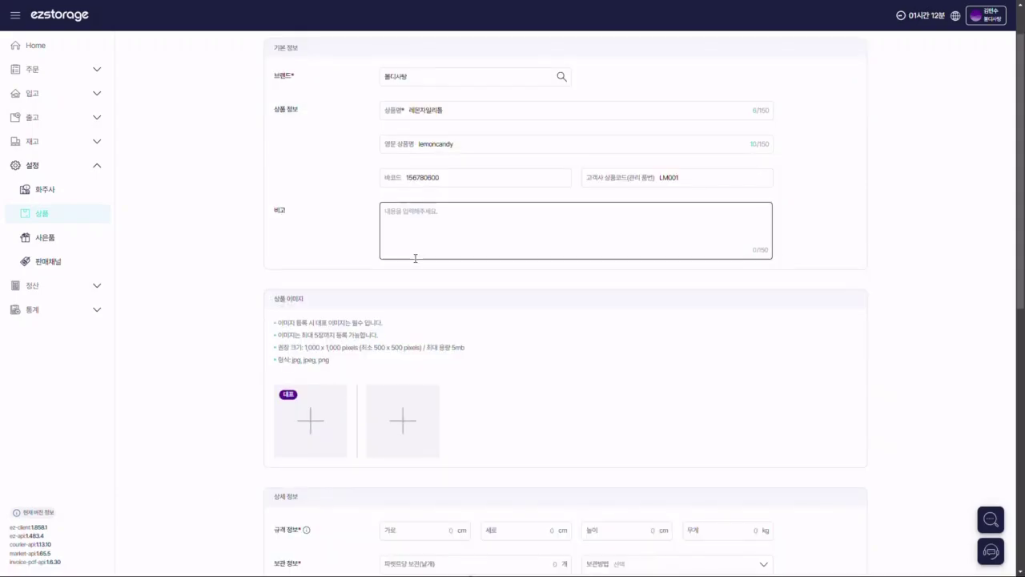
Step: Under 규격 정보, enter 0.1 cm for 가로, 세로 and 높이 and .1 kg for 무게
scroll(414, 259, down, 2)
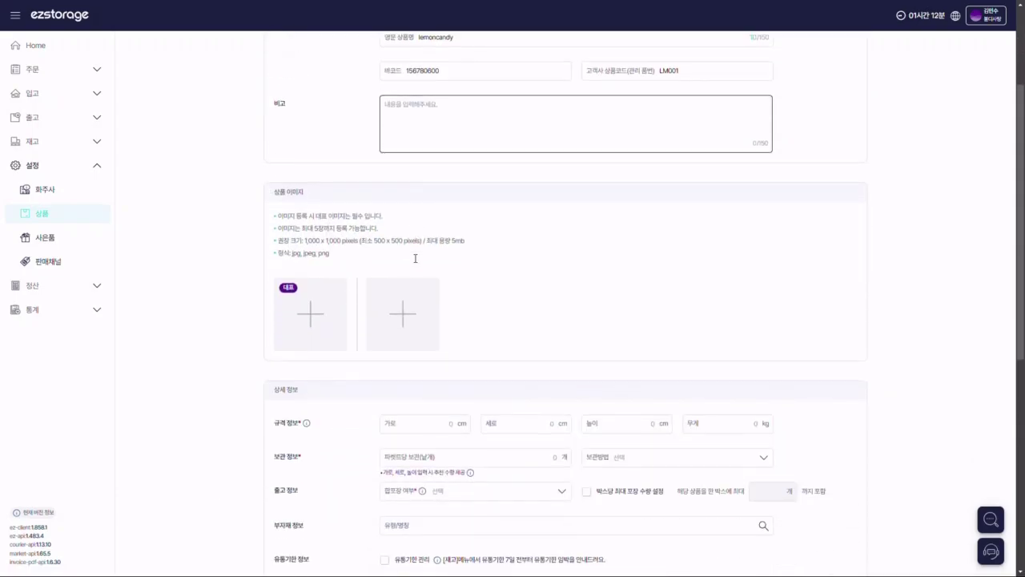
scroll(415, 258, down, 1)
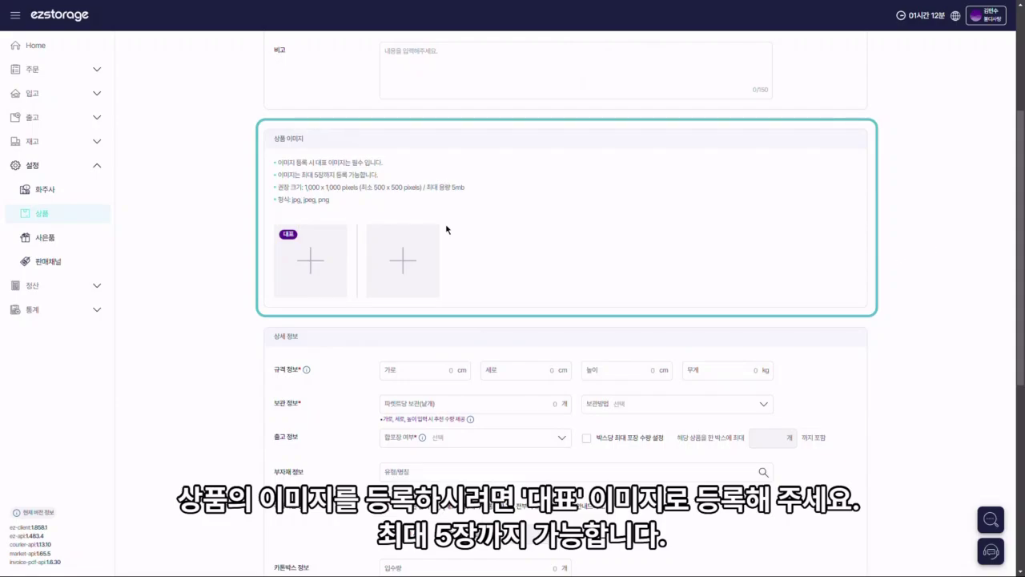
scroll(267, 186, down, 5)
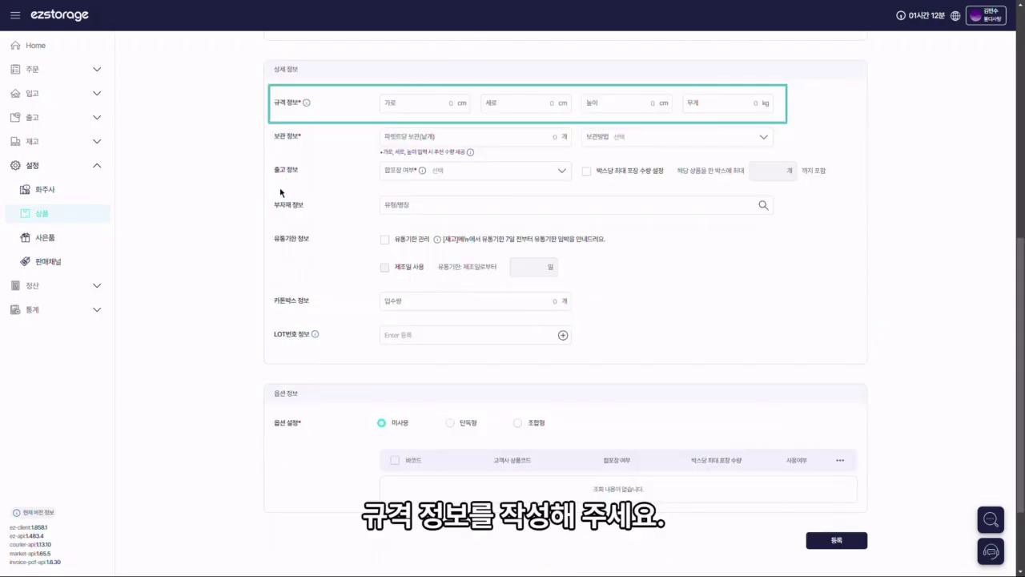
click(420, 109)
text(0.1)
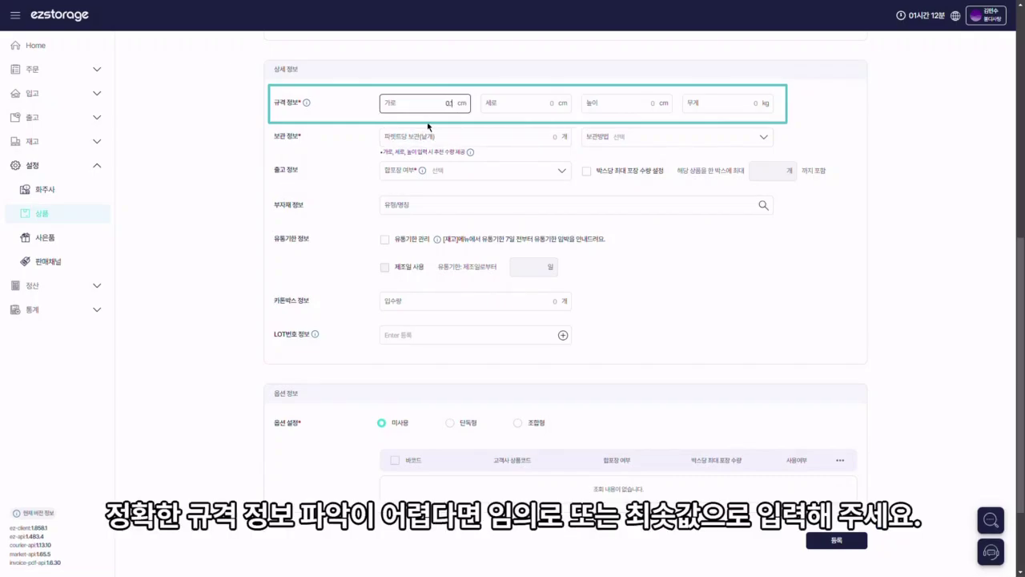
click(522, 106)
text(0.1)
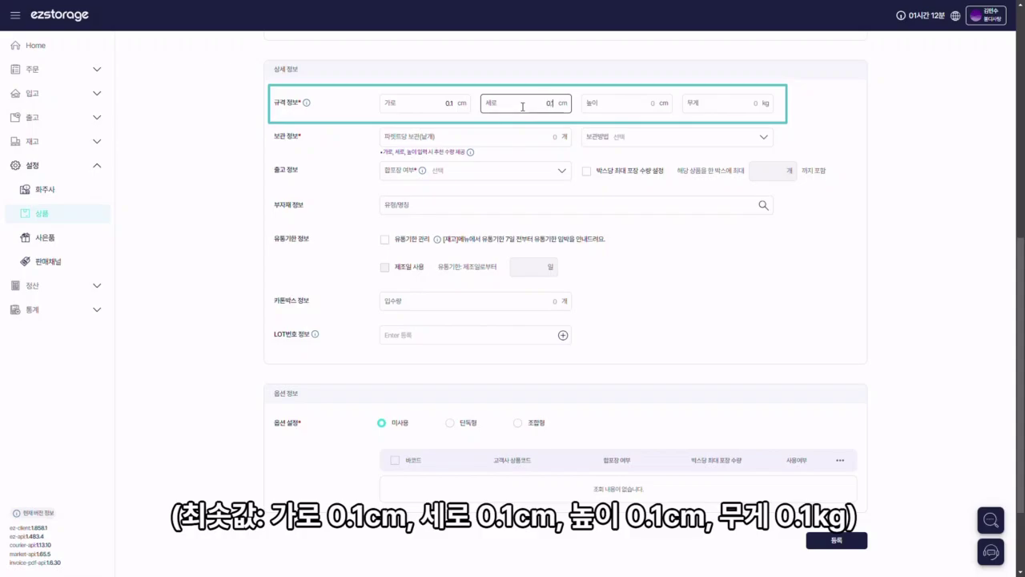
click(643, 99)
text(0.1)
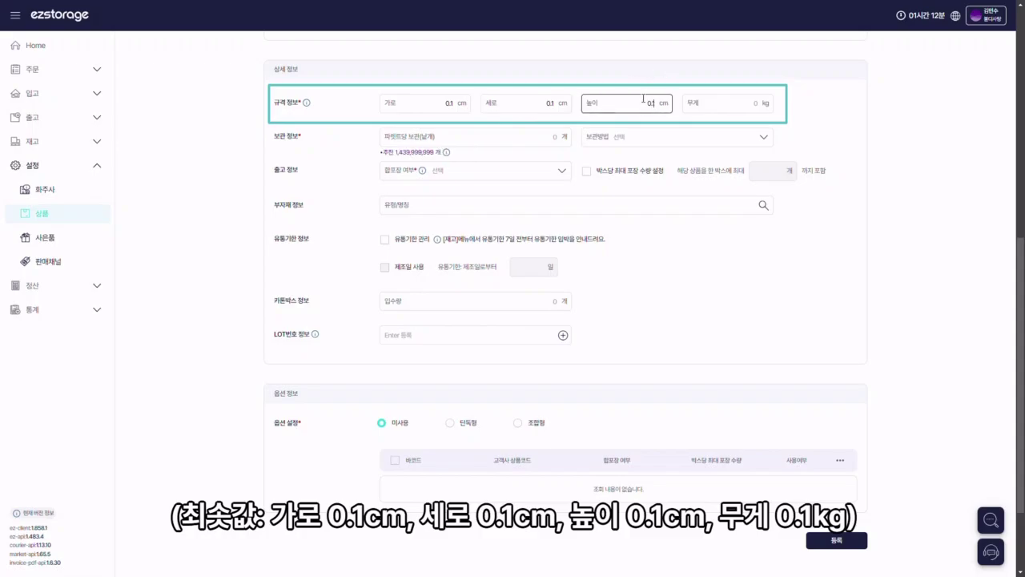
click(761, 106)
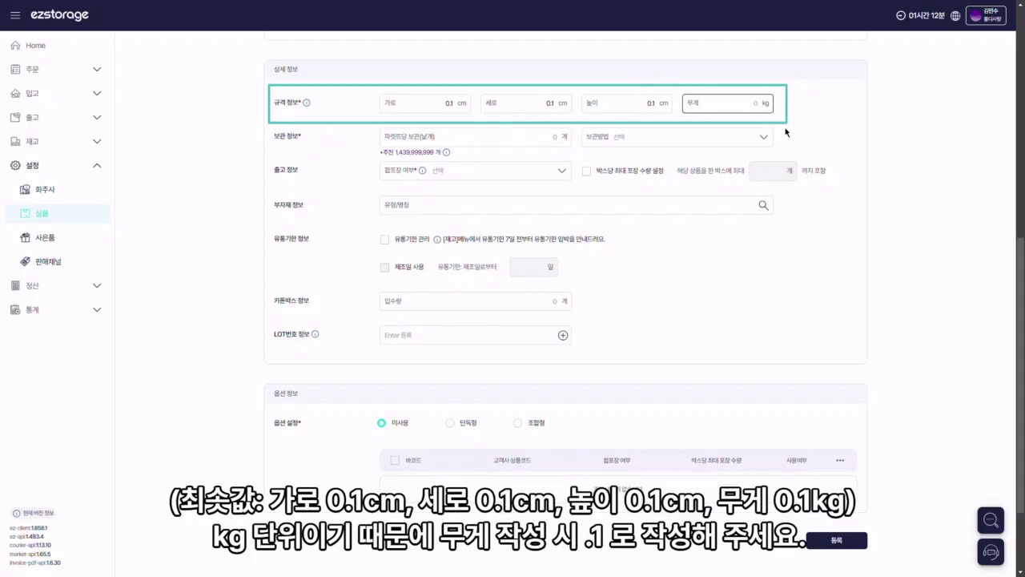
click(788, 132)
Step: Set per-pallet storage to 143999999 and the storage method to 상온
click(547, 139)
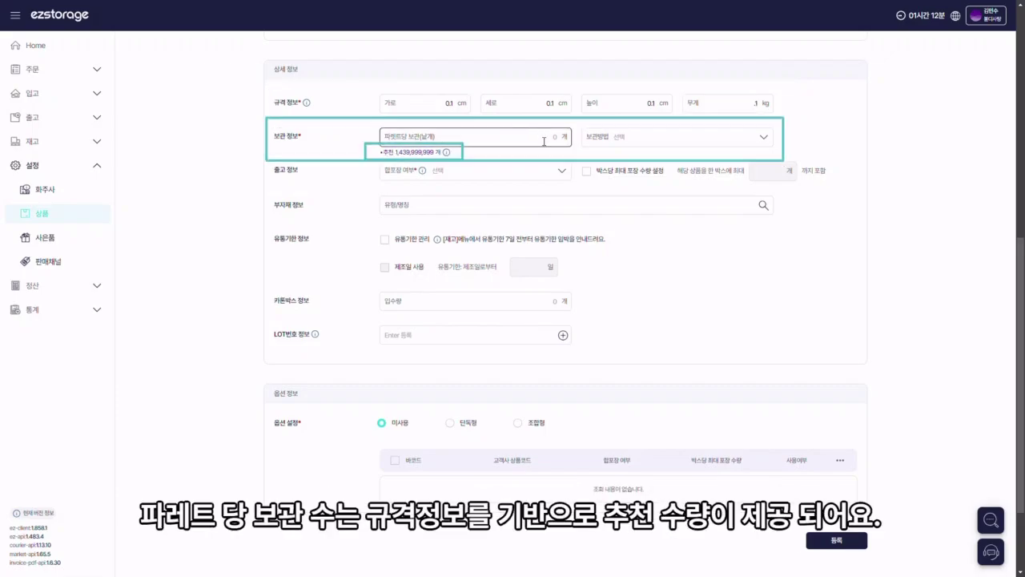
text(143999999)
click(578, 153)
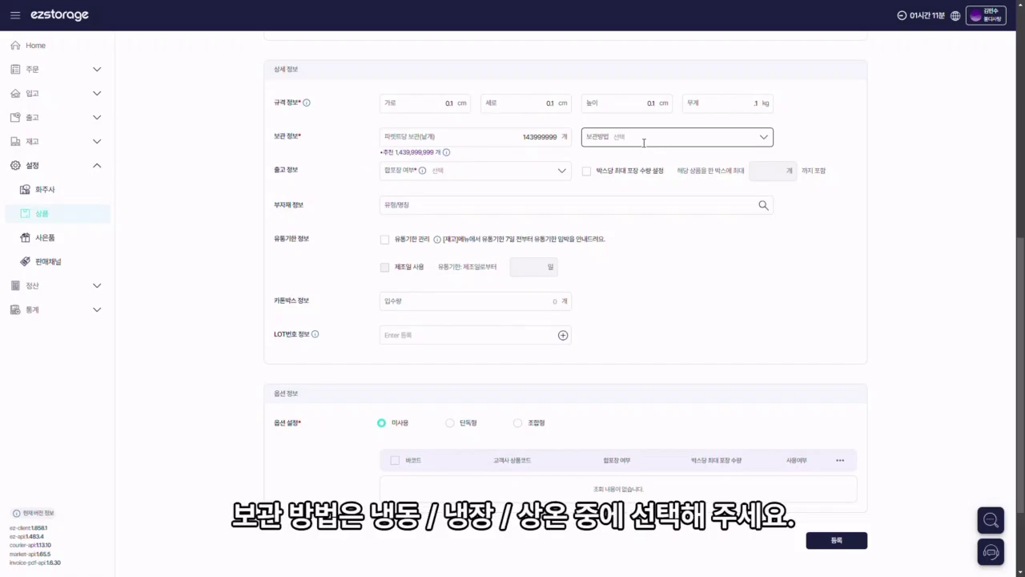
click(643, 141)
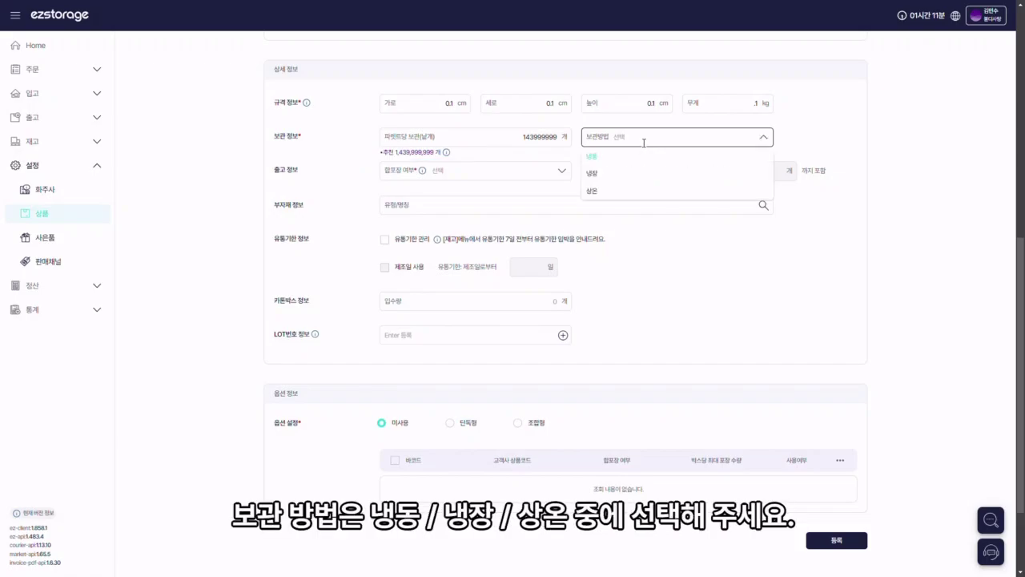
click(626, 193)
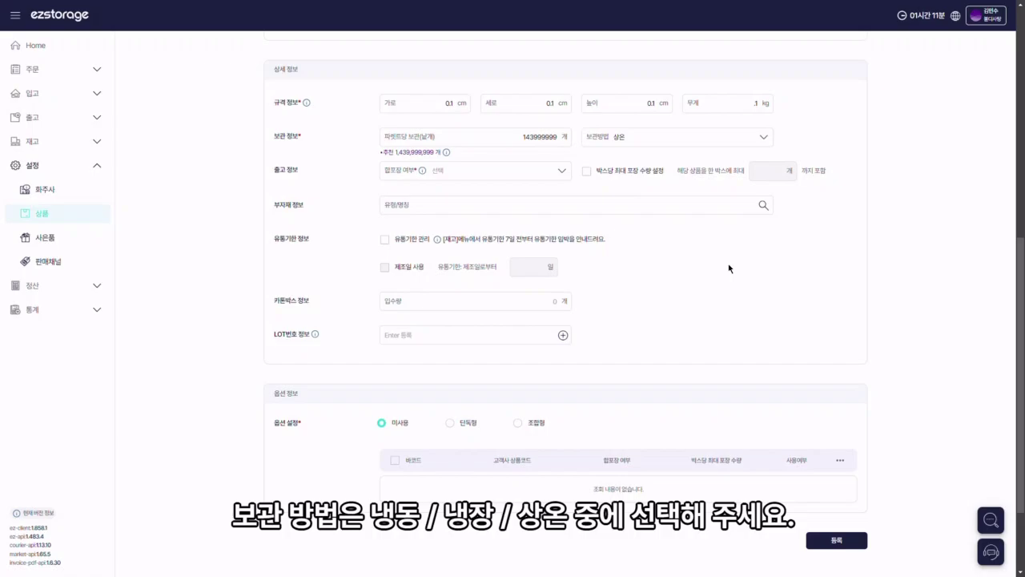
Step: Set 합포장 여부 to Yes and cap each box at a maximum of 50 units
click(563, 174)
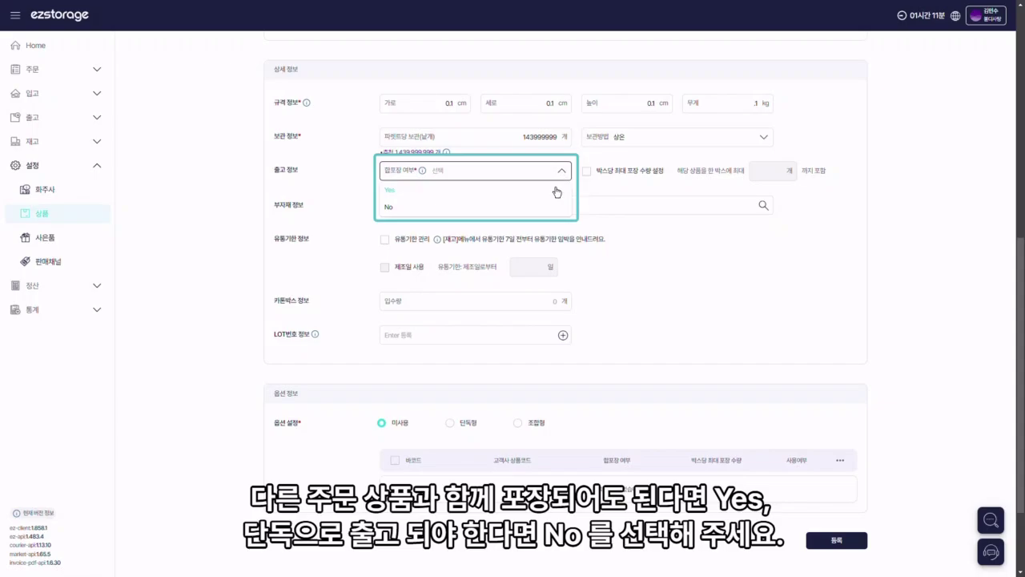
click(558, 192)
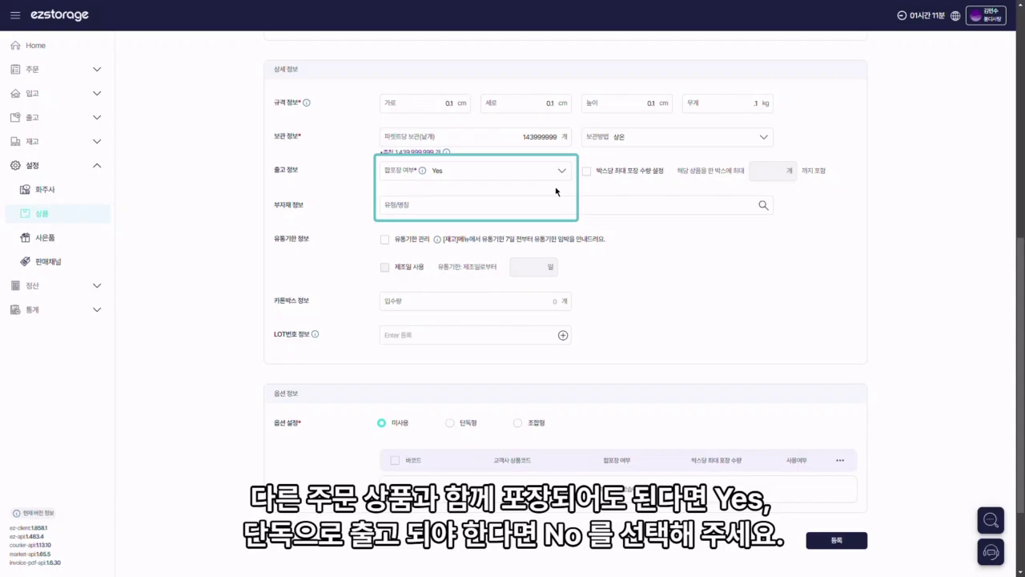
click(606, 178)
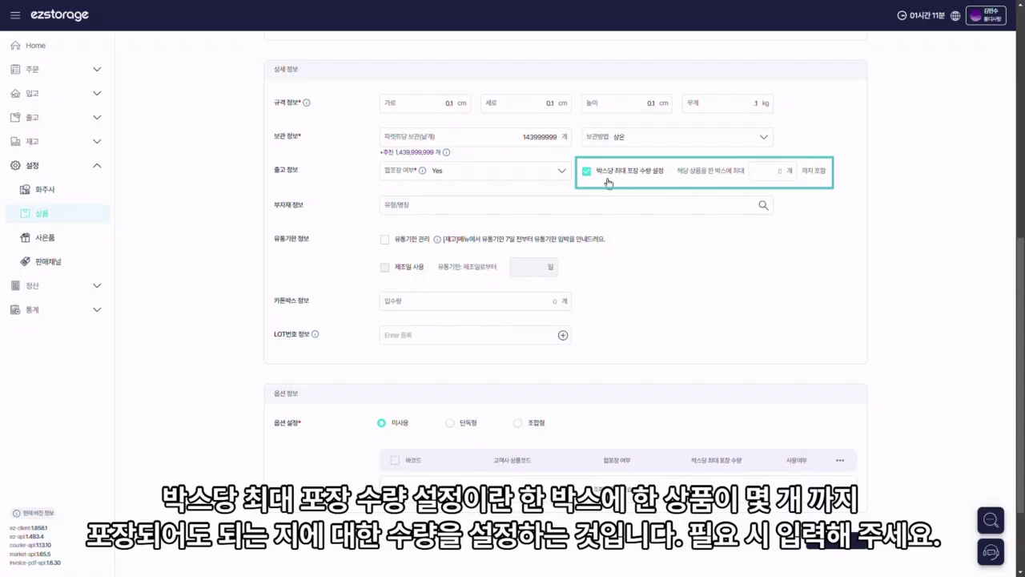
click(788, 181)
text(50)
click(854, 247)
click(416, 208)
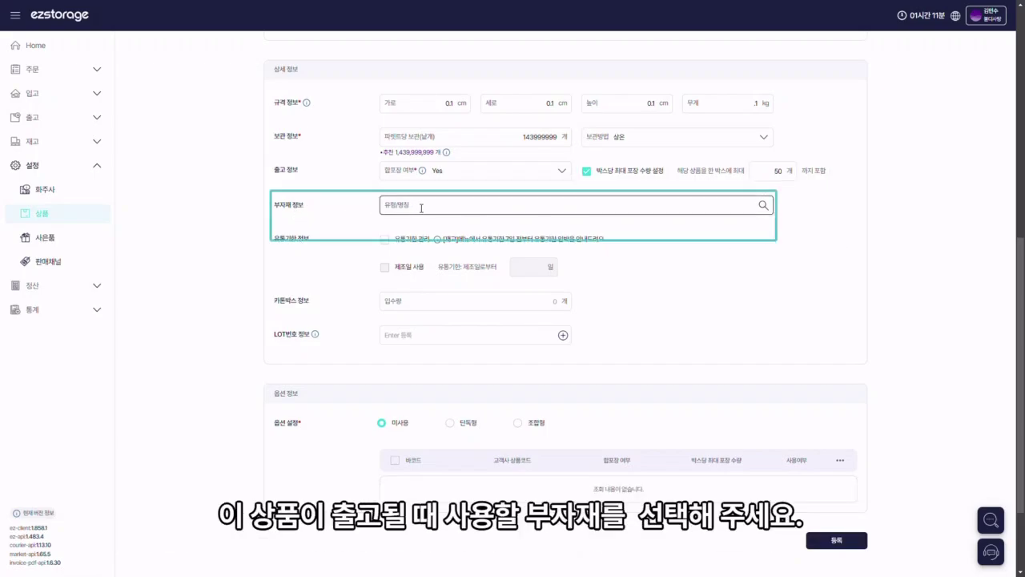
Step: Choose 박스/CJ박스 as packaging material, leaving 유통기한 관리 off and the LOT number empty
click(434, 228)
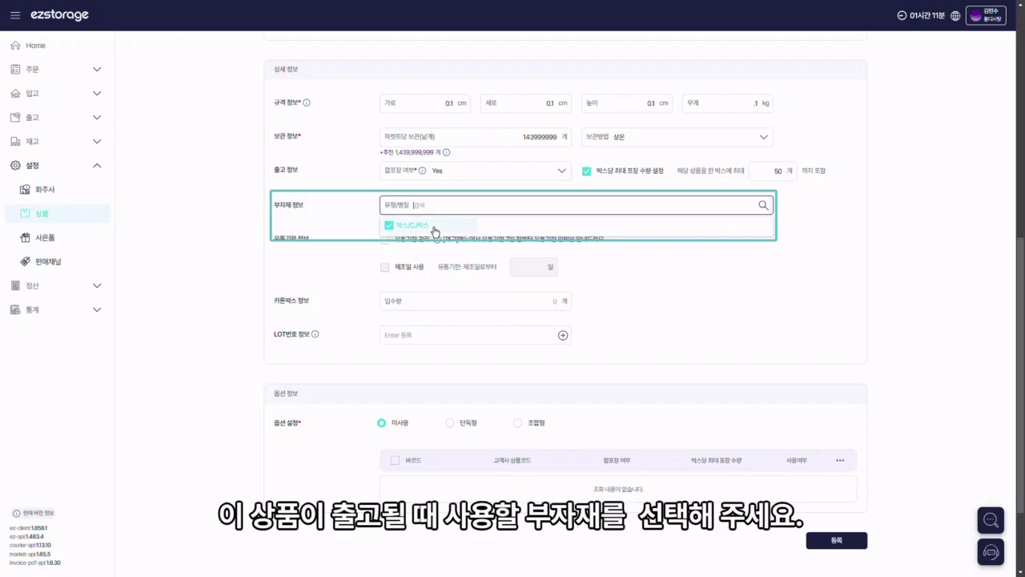
click(734, 277)
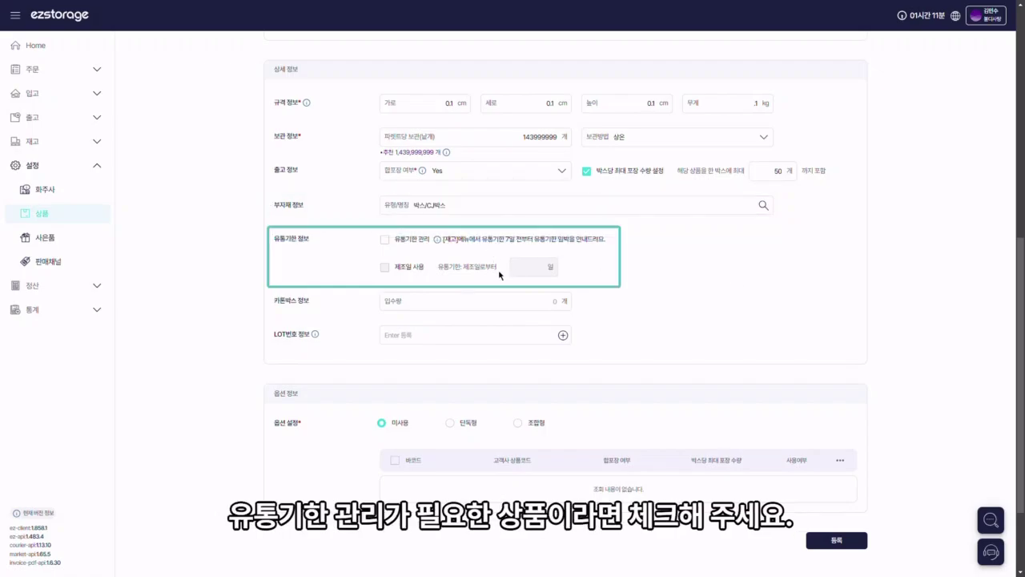
click(385, 240)
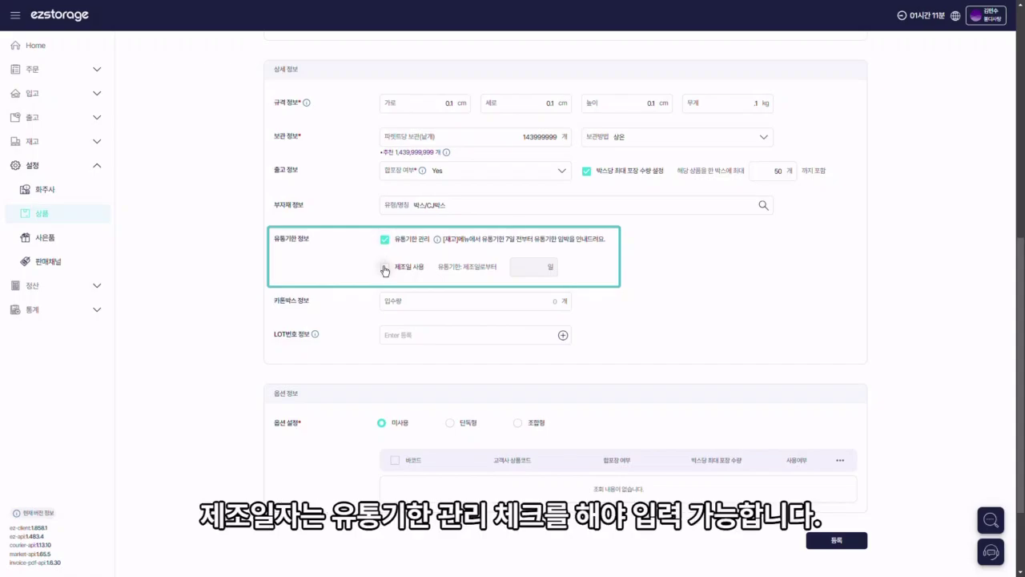
click(385, 268)
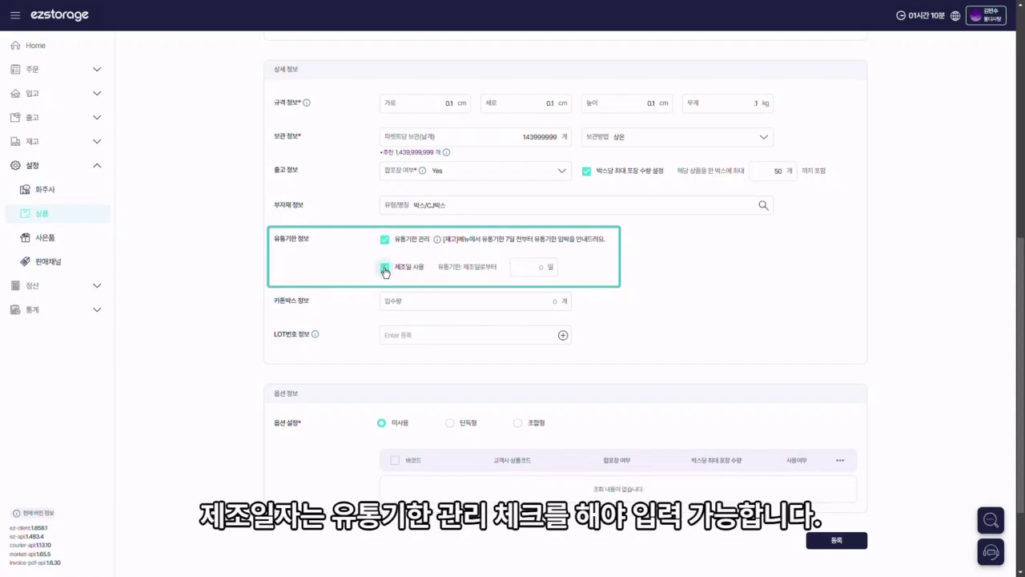
click(385, 268)
click(384, 239)
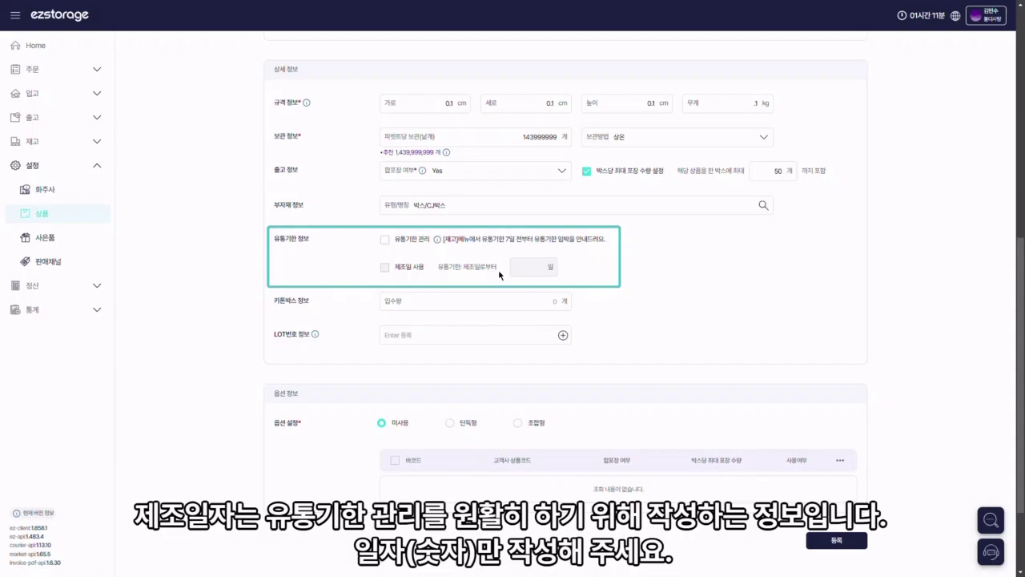
click(542, 341)
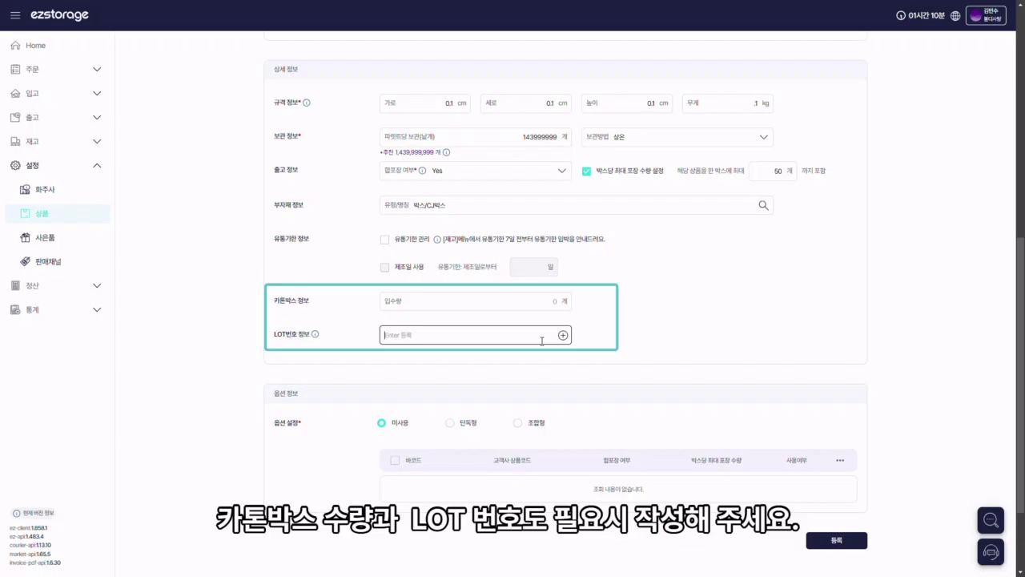
click(611, 344)
Step: Switch options to 단독형 with option name 용량 and values 15g, 30g and 45g
scroll(611, 345, down, 3)
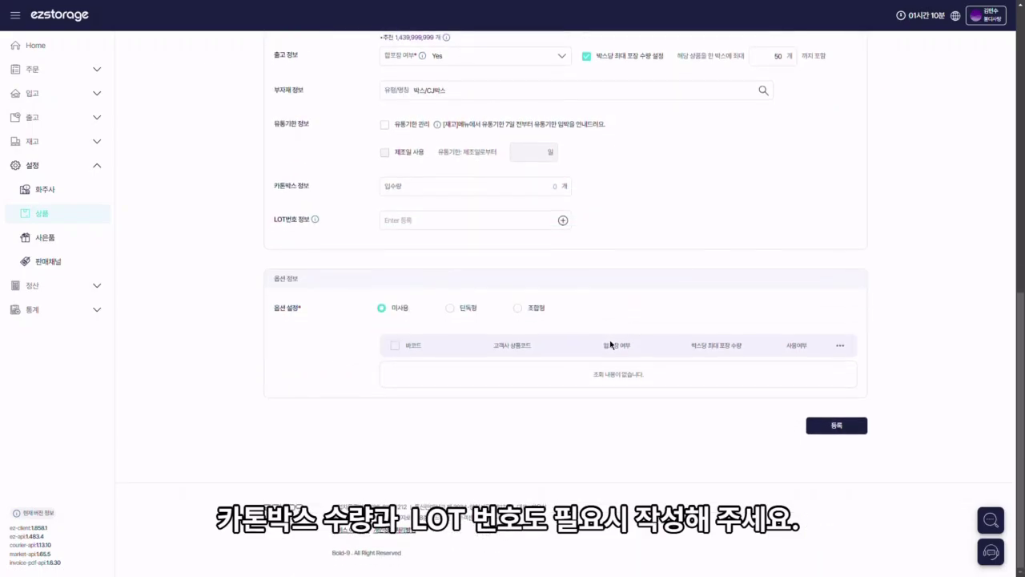
click(451, 308)
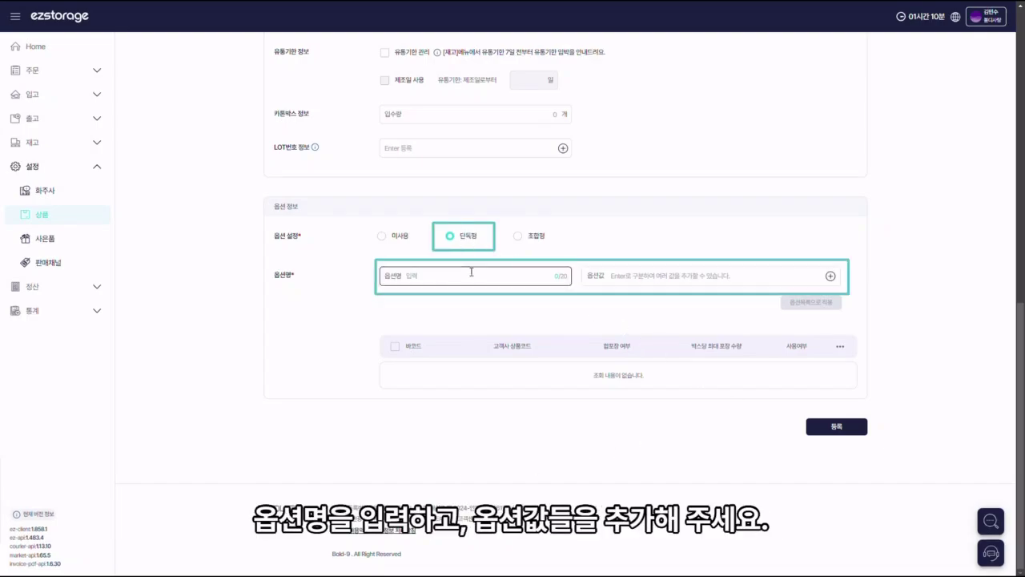
click(472, 273)
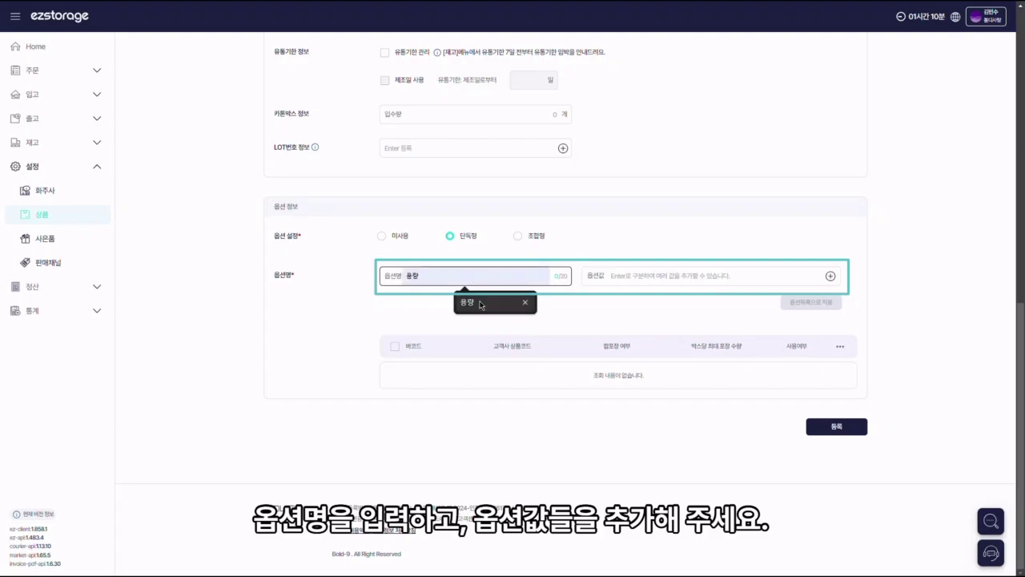
click(481, 311)
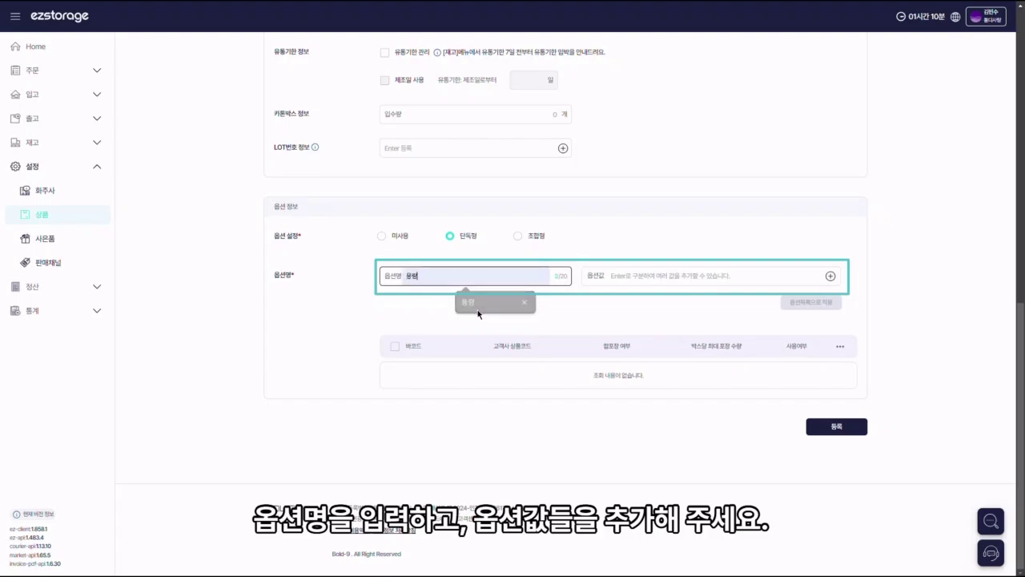
click(636, 279)
text(15g)
key(Return)
text(30g)
key(Return)
text(45g)
key(Return)
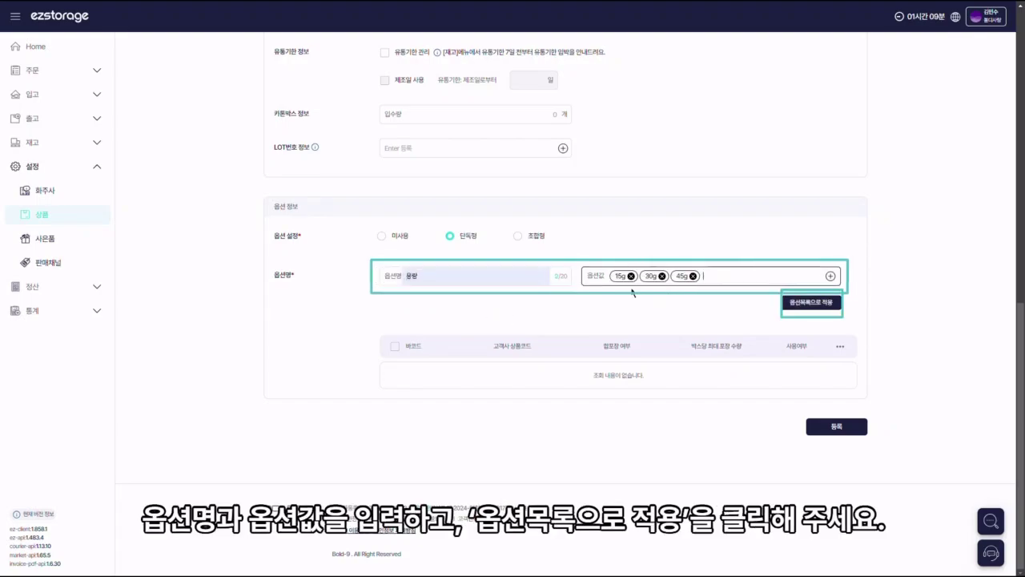
Step: Generate the 15g, 30g and 45g option rows and set 합포장 여부 to YES on each
click(814, 307)
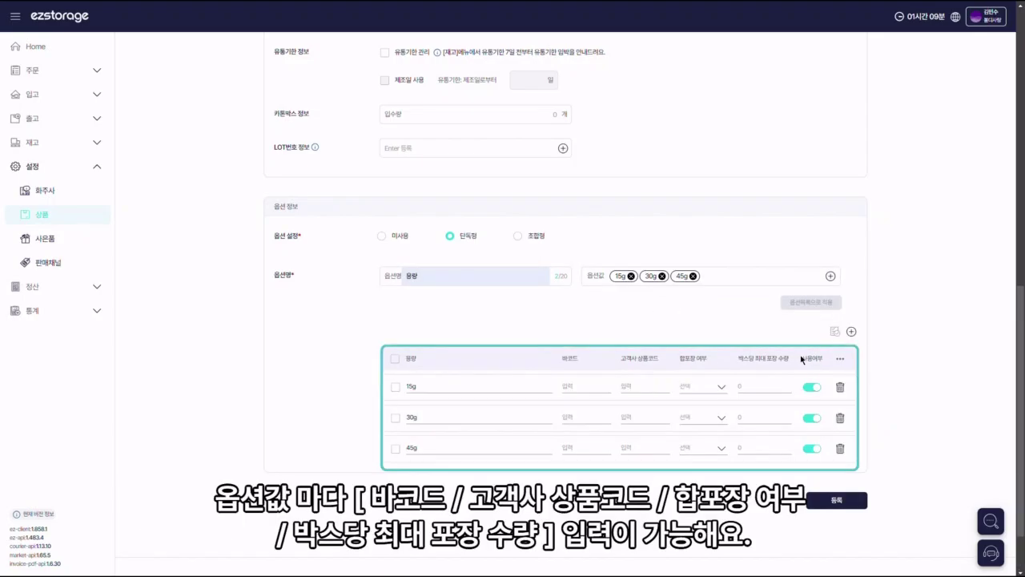
scroll(801, 365, down, 1)
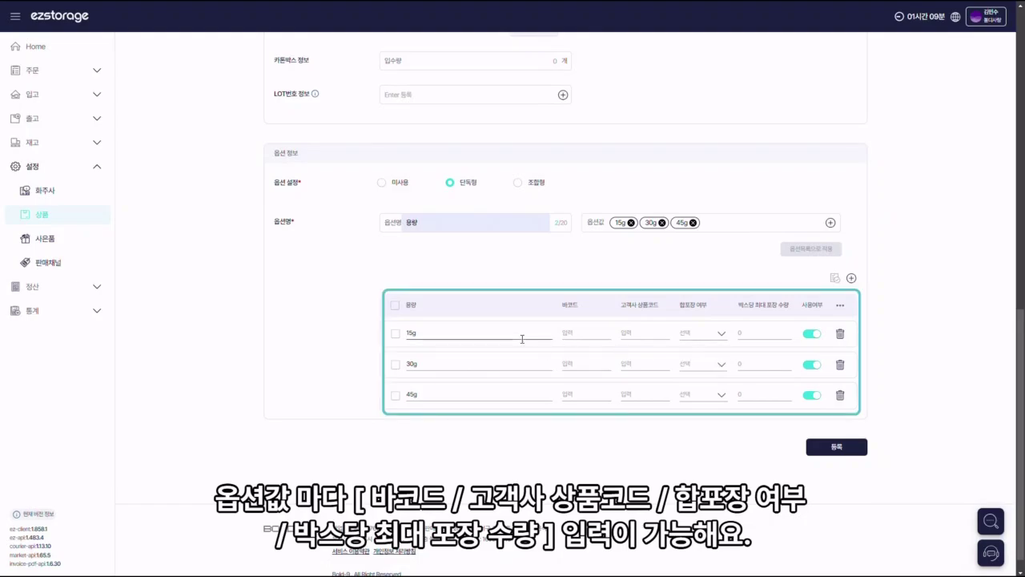
click(570, 335)
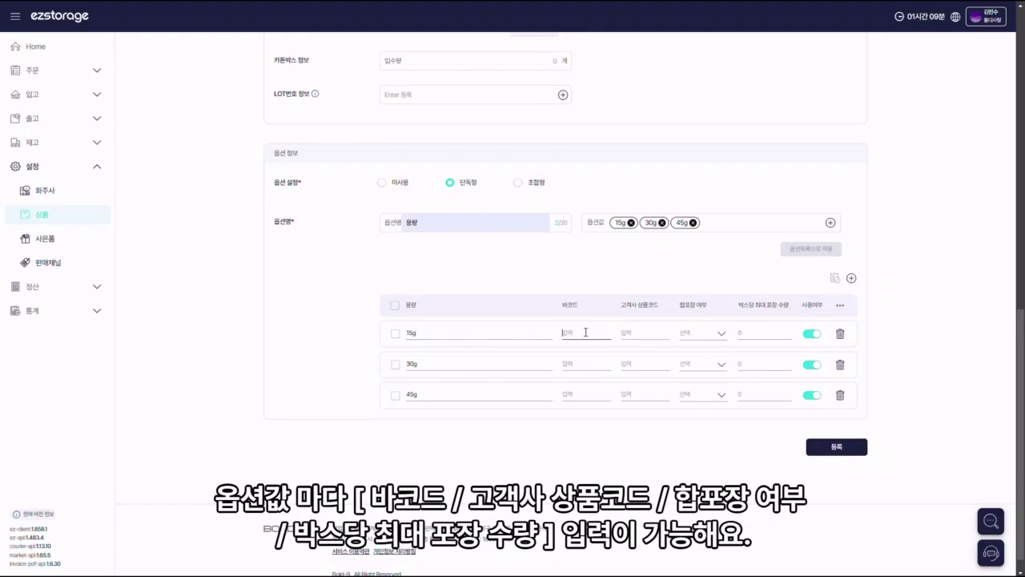
click(643, 331)
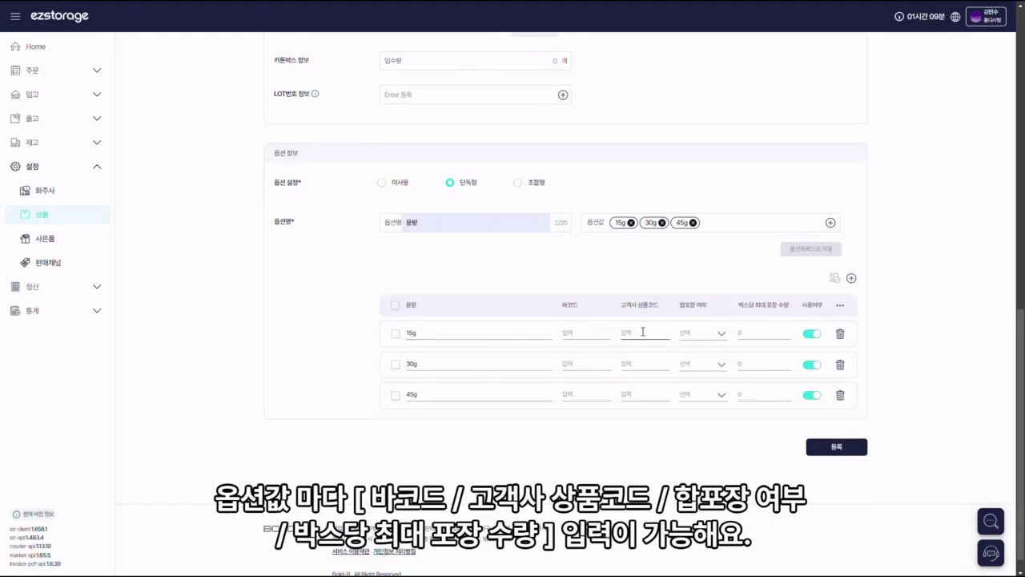
click(714, 335)
click(700, 354)
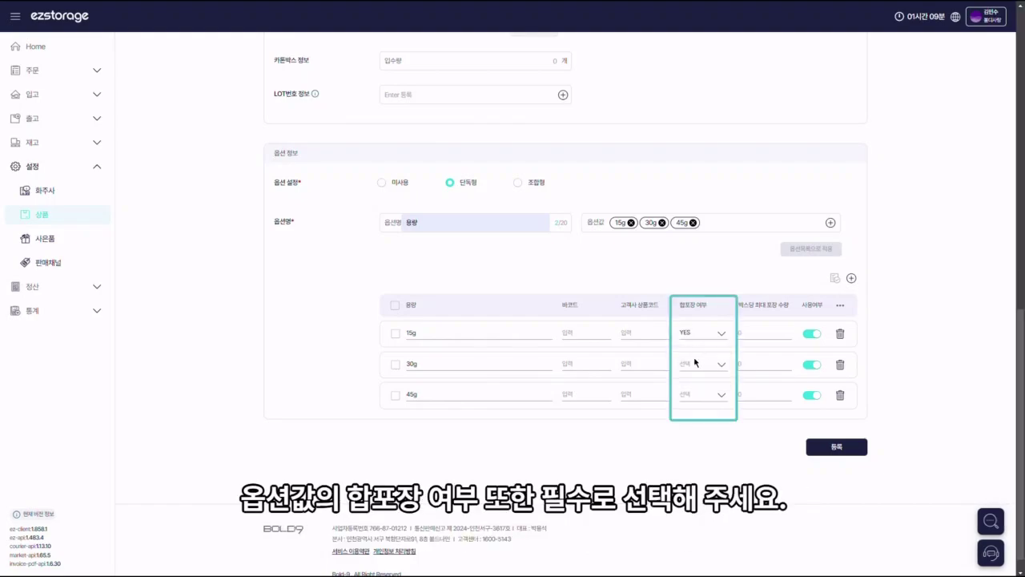
click(691, 365)
click(693, 384)
click(689, 397)
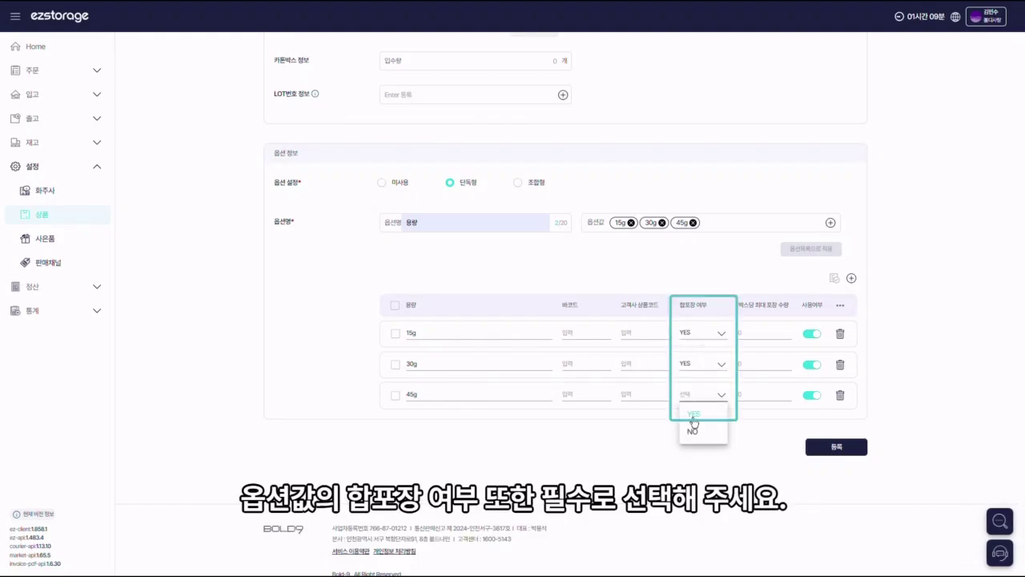
click(694, 414)
Step: Select all option rows and delete them with 일괄변경 > 삭제
click(394, 305)
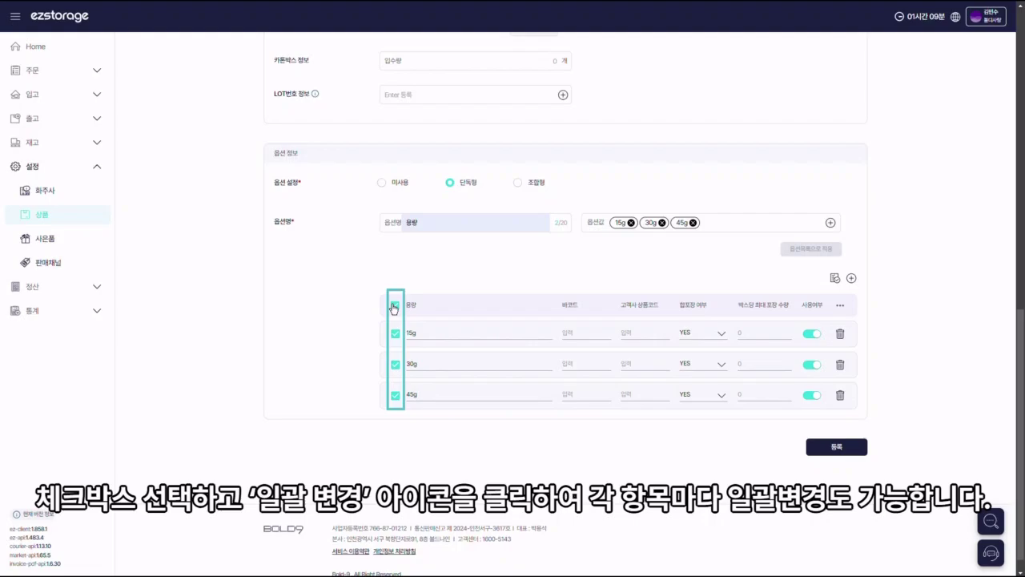
click(835, 280)
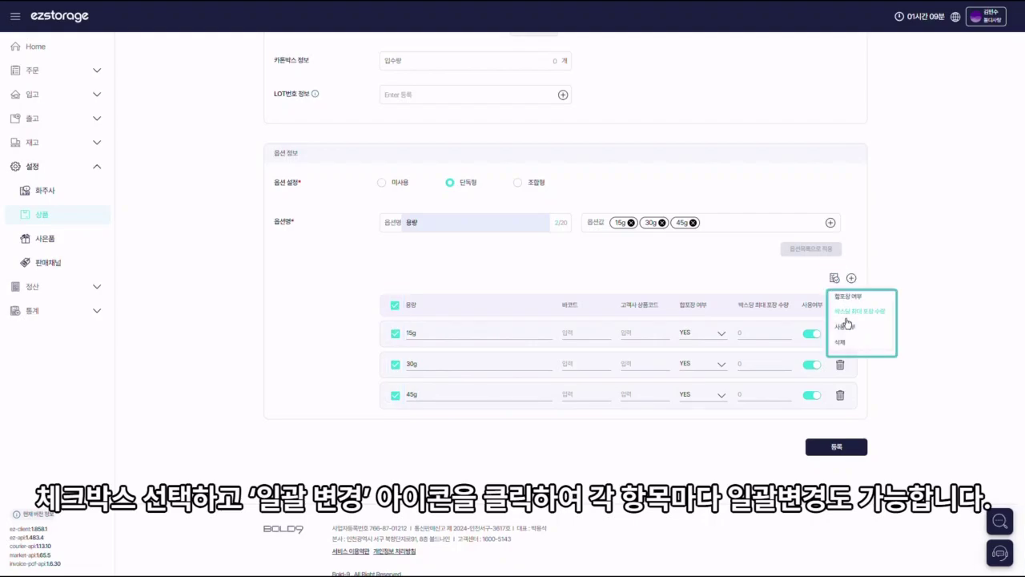
click(841, 344)
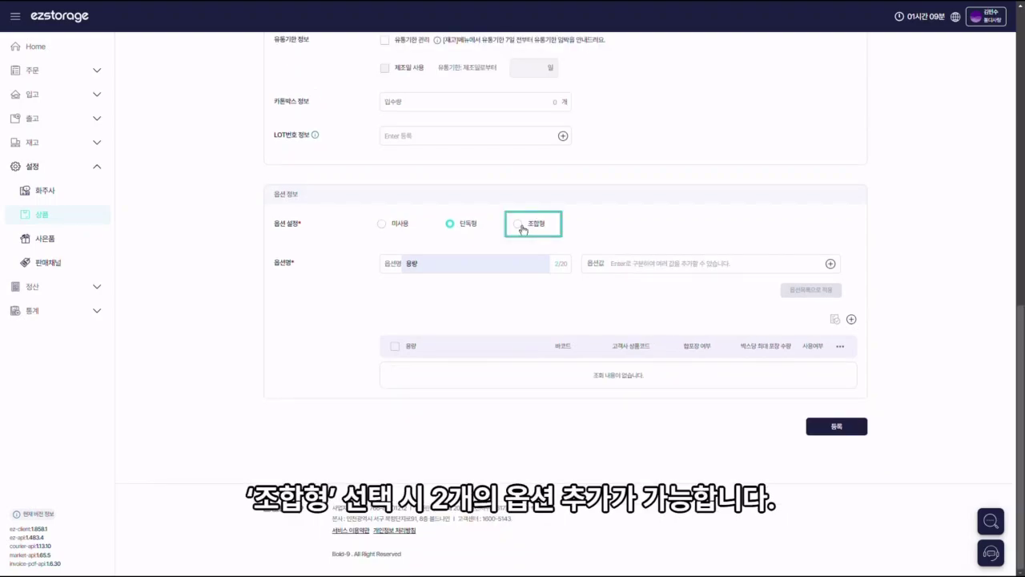
Step: Switch to 조합형 and add a second option 색상 with values 화이트 and 옐로우
click(519, 223)
click(495, 289)
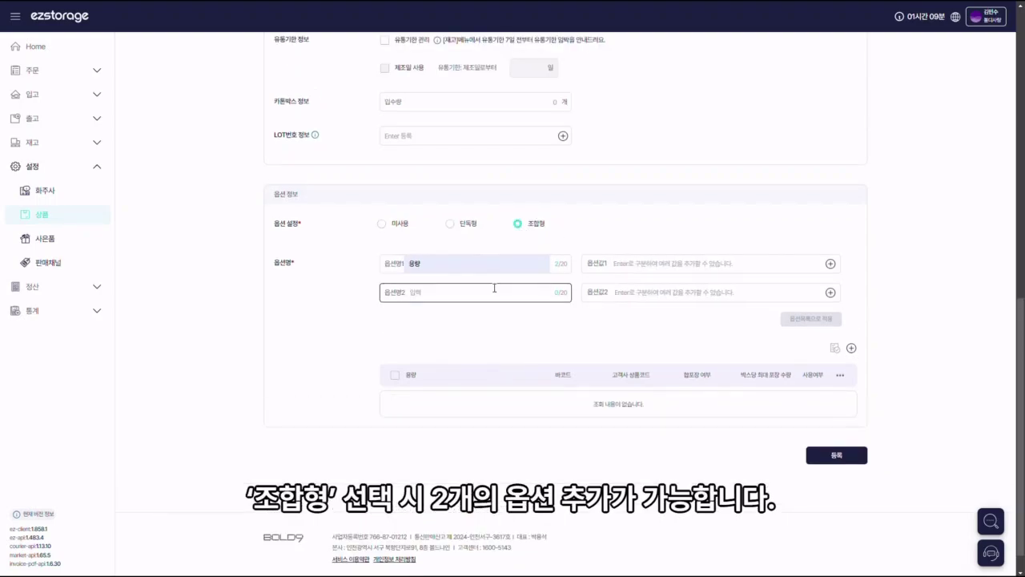
click(470, 262)
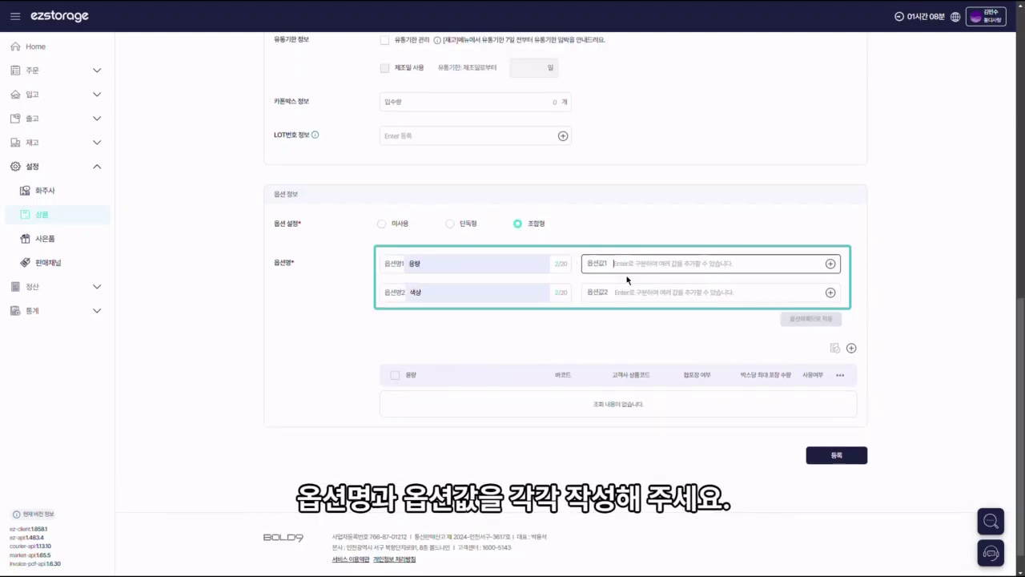
click(627, 273)
text(15g)
click(625, 293)
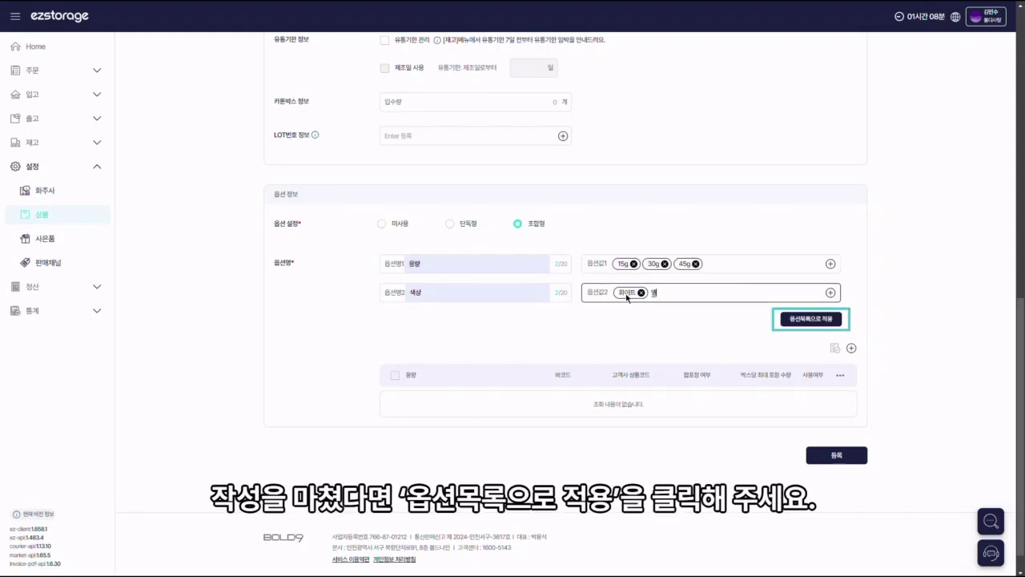
text(로우)
key(Return)
Step: Apply the six option combinations to the option list and register the product
click(804, 320)
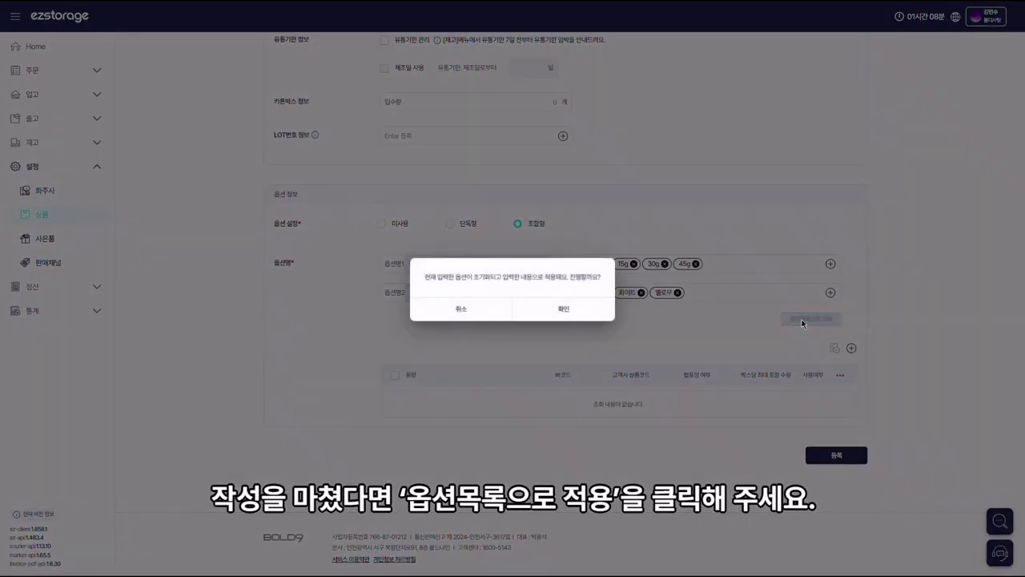
click(579, 310)
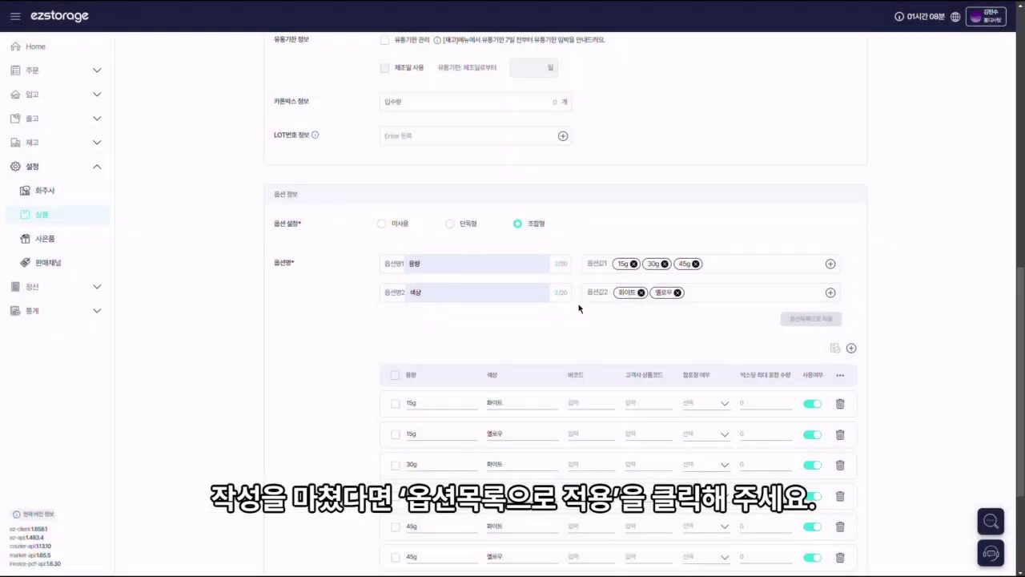
scroll(579, 309, down, 3)
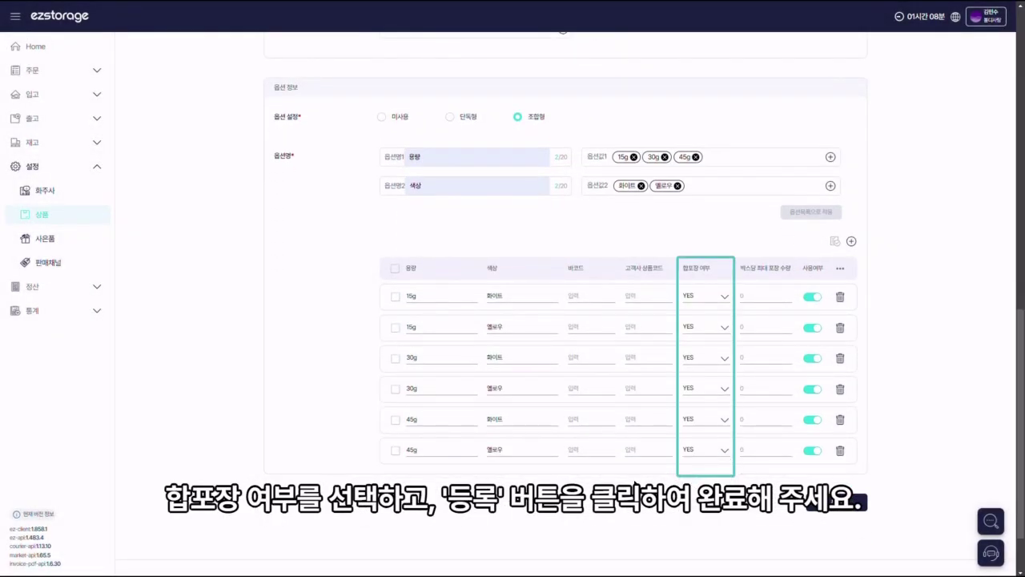
scroll(636, 479, down, 1)
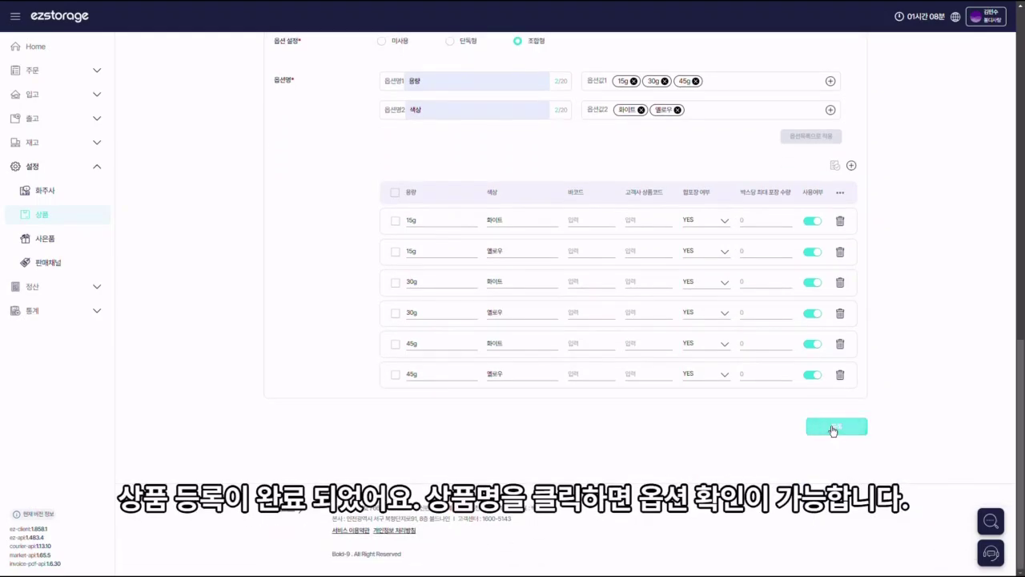
click(841, 451)
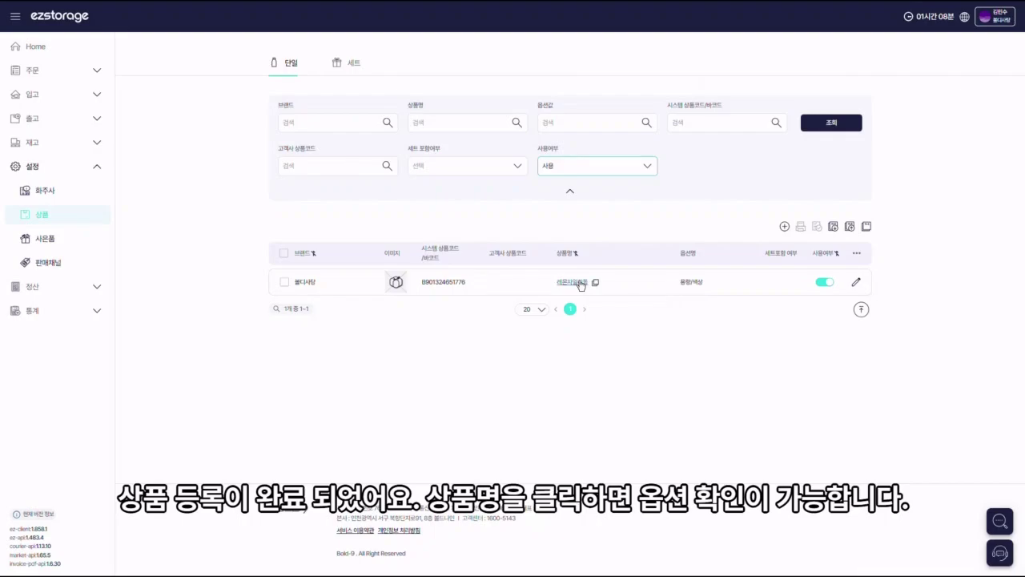
Step: View the registered product's details, then download the 등록양식 Excel template
click(580, 284)
scroll(582, 284, down, 5)
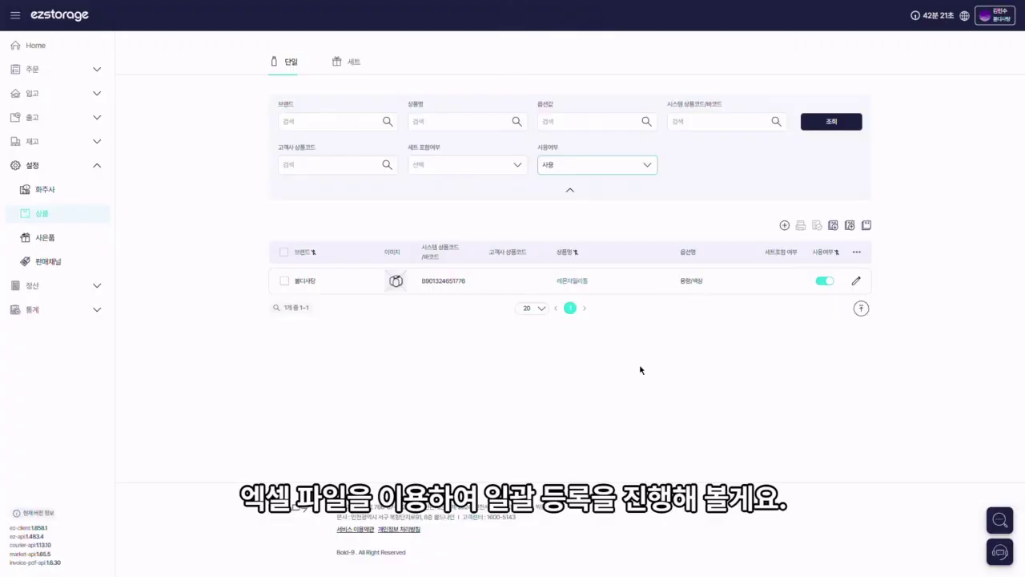
click(835, 227)
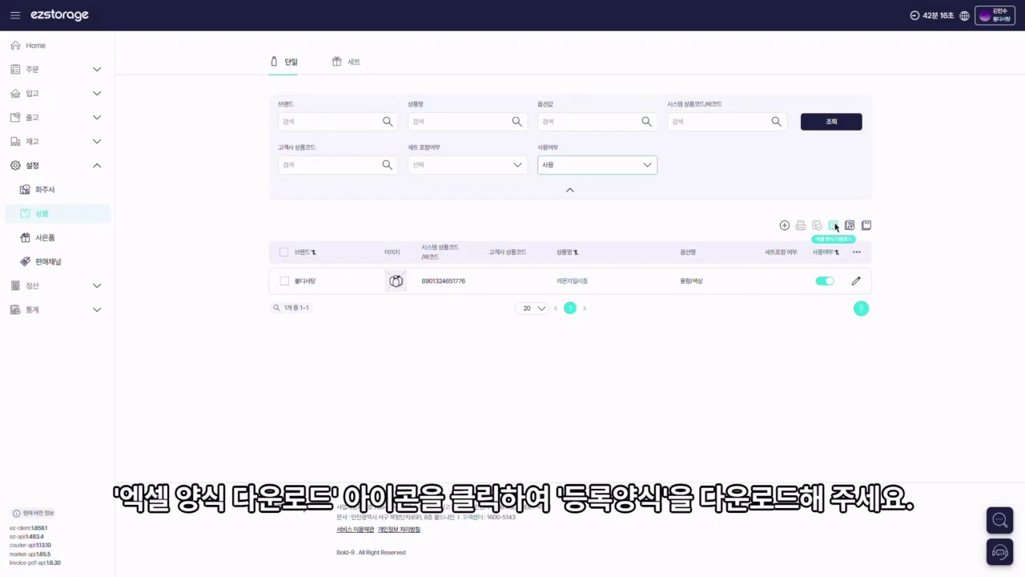
click(836, 258)
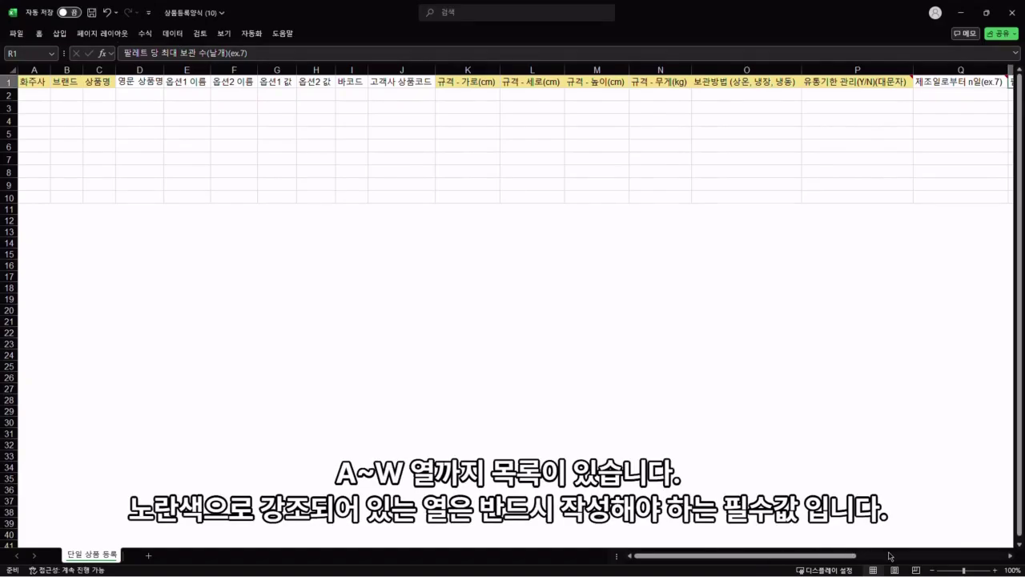
Step: Read the notes on template header cells P1 through S1
mouse_move(844, 558)
mouse_down()
mouse_move(996, 562)
mouse_move(843, 561)
mouse_up()
scroll(589, 208, right, 4)
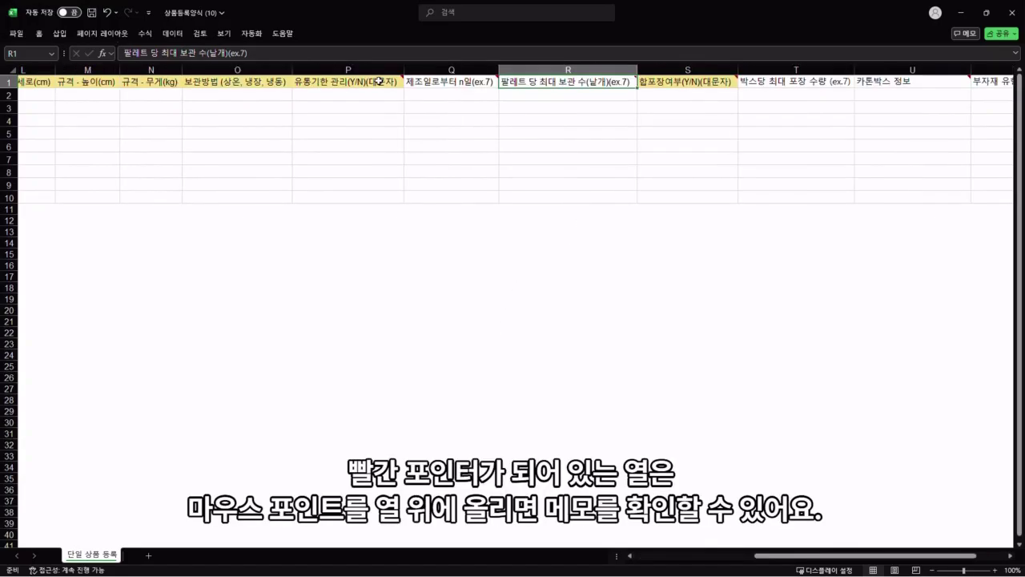
click(379, 82)
click(446, 87)
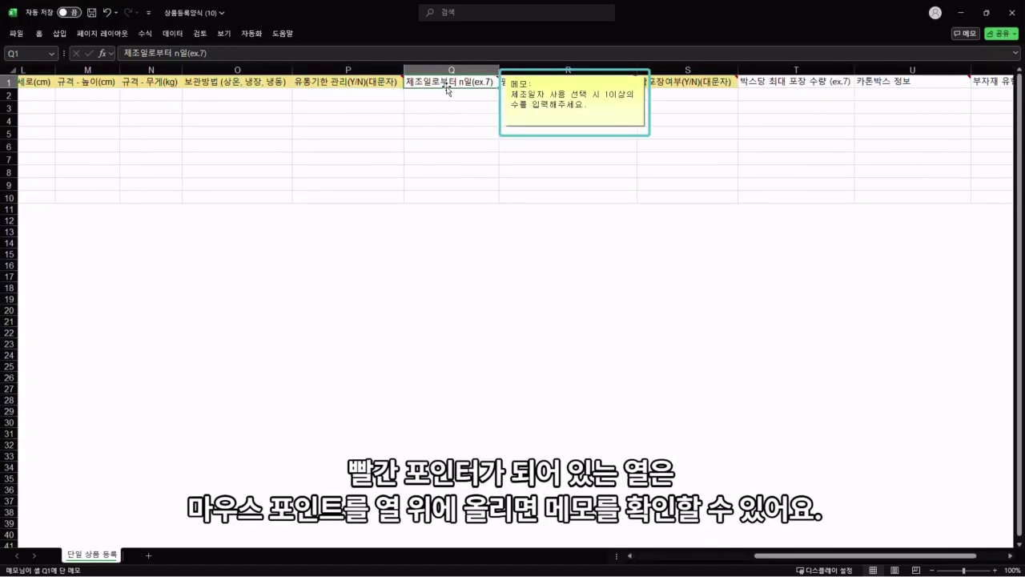
click(561, 84)
click(650, 82)
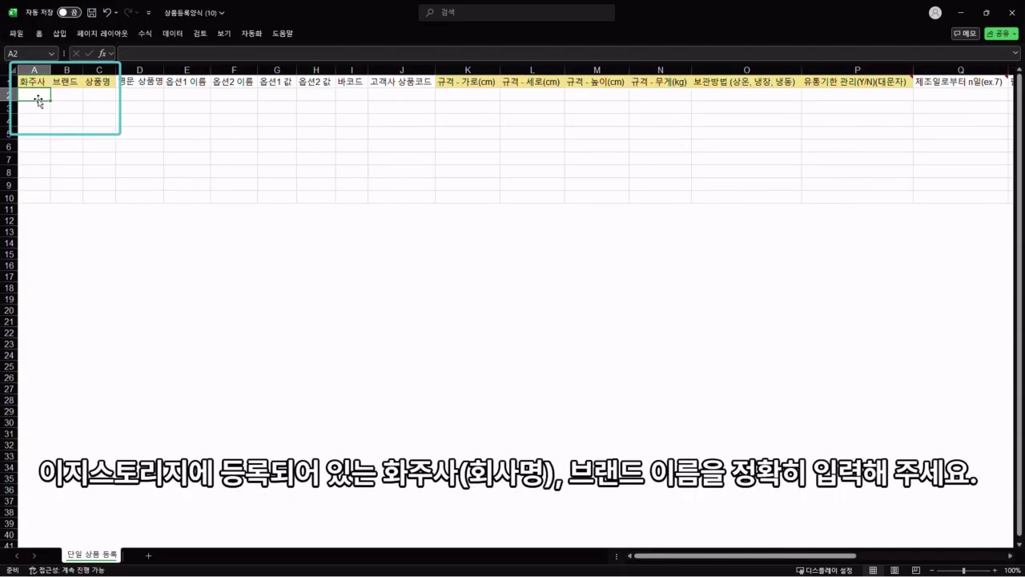
Step: Enter 볼디사탕 as shipper and brand and 초코링도넛 as product name in A2–C2
text(볼디사타)
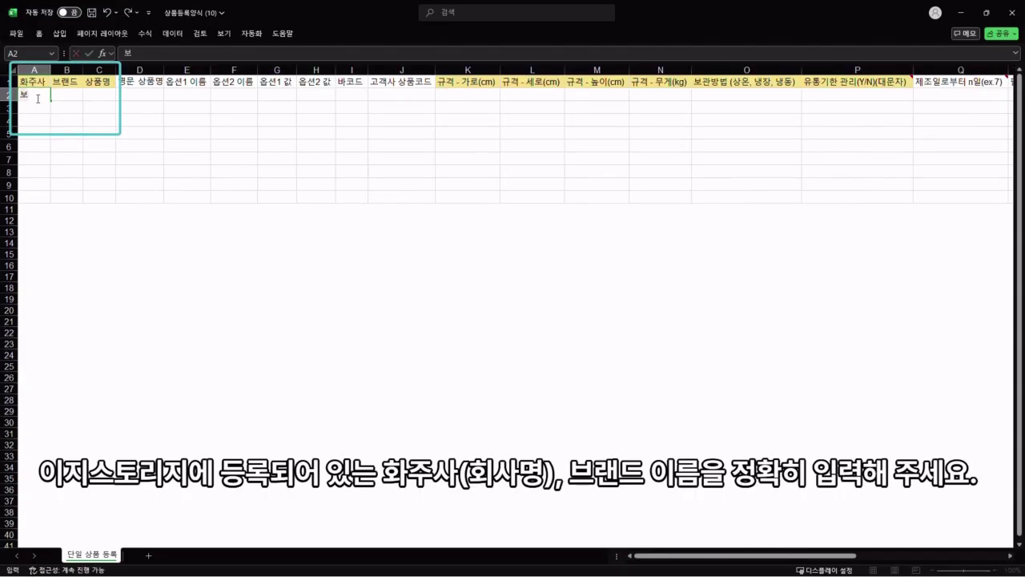
key(Tab)
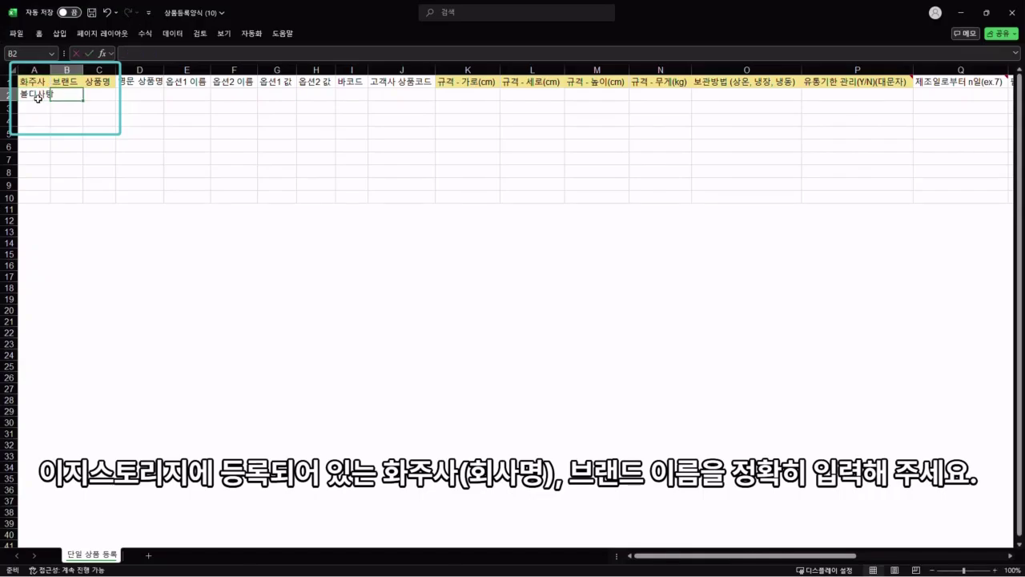
text(볼디사탕)
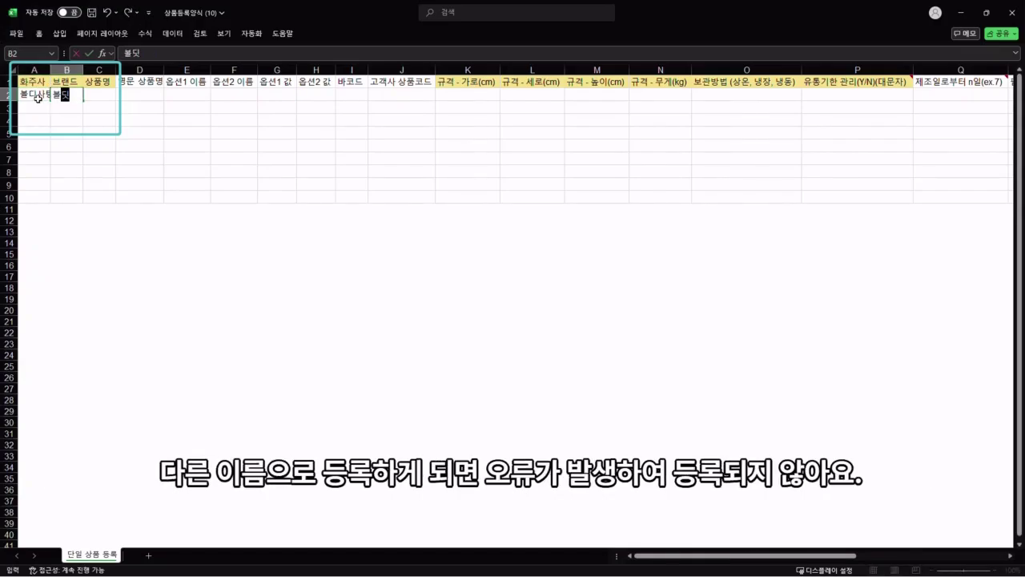
key(Tab)
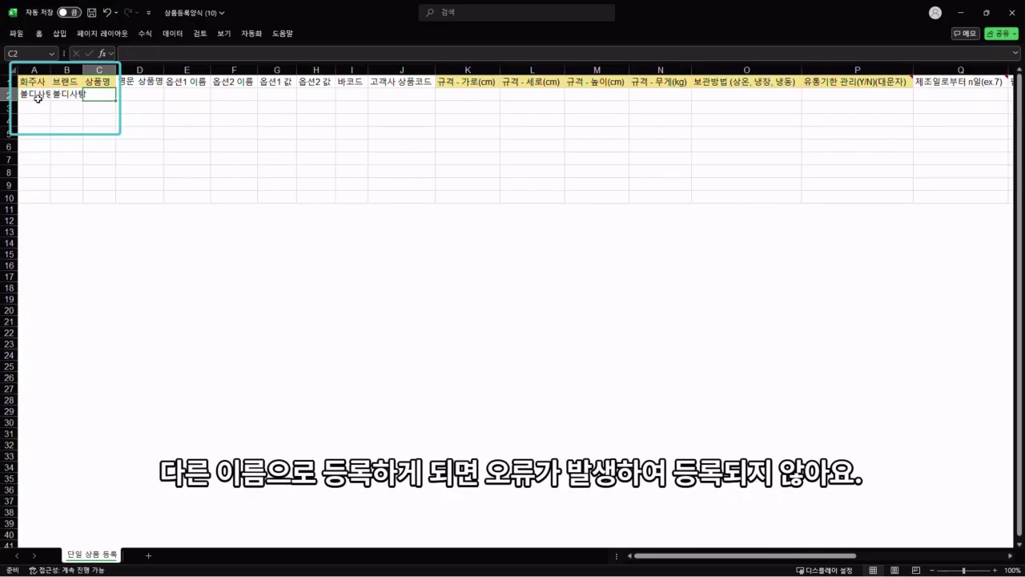
text(초코링도넛)
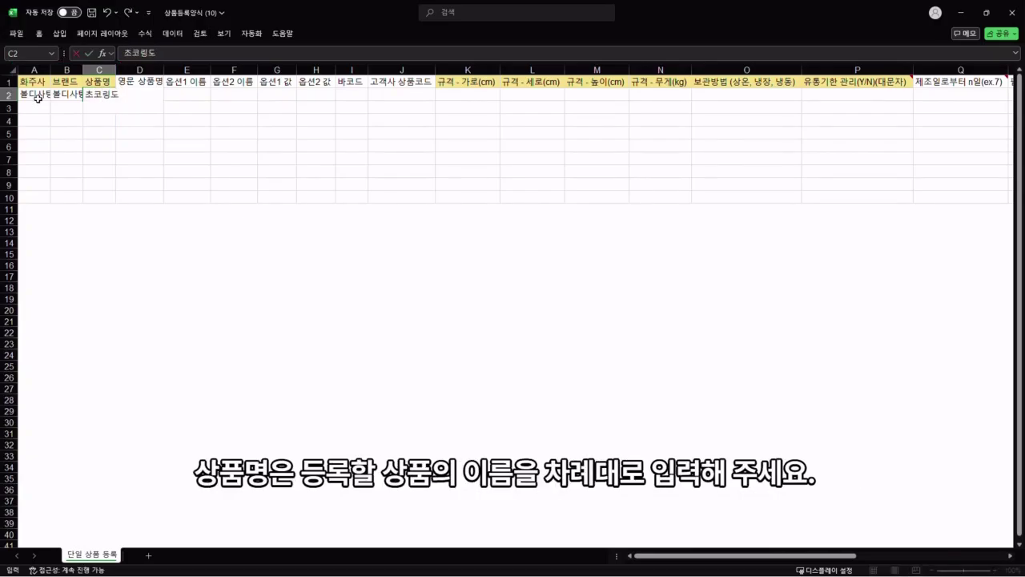
key(Return)
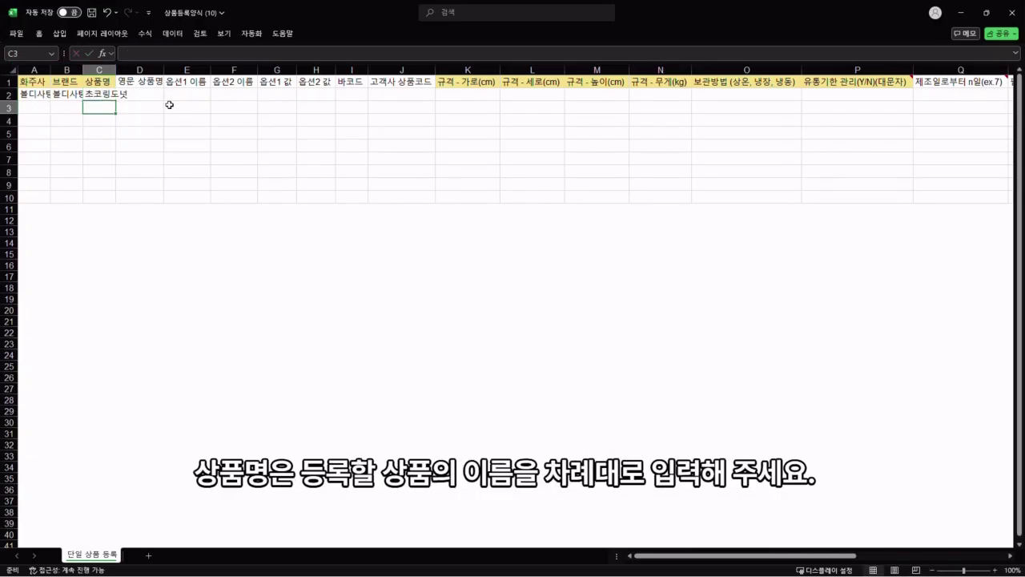
Step: Enter 0.1 for width, depth, height and weight in cells K2 through N2
click(447, 95)
text(0.1)
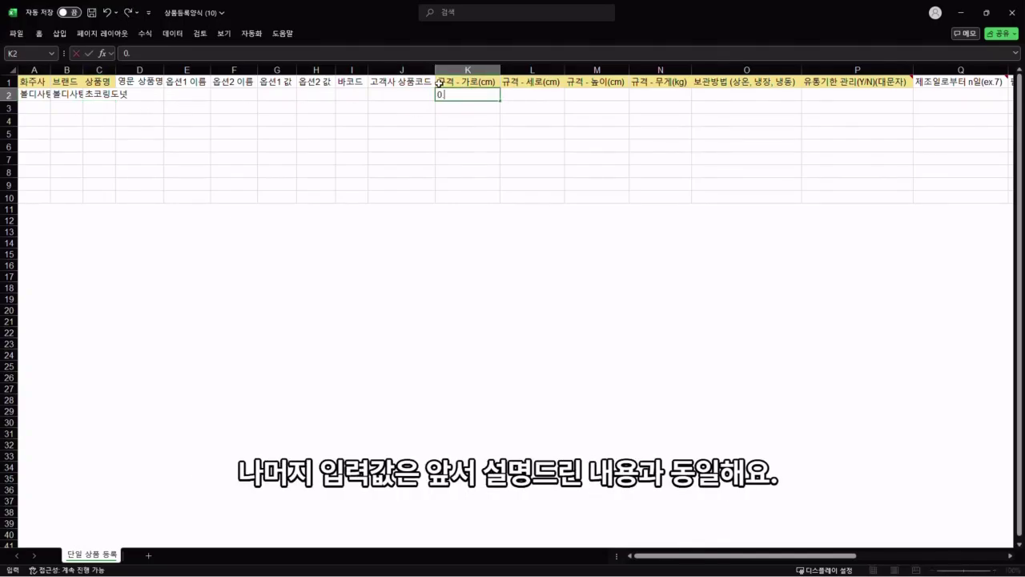
key(Return)
key(Up)
key(Right)
text(0.1)
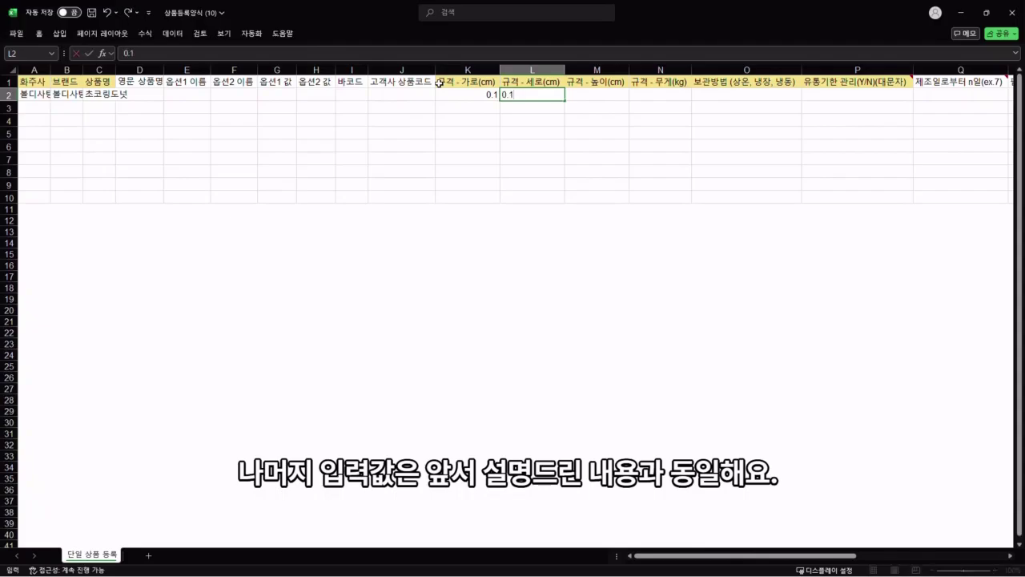
key(Return)
key(Up)
key(Right)
text(0.1)
key(Return)
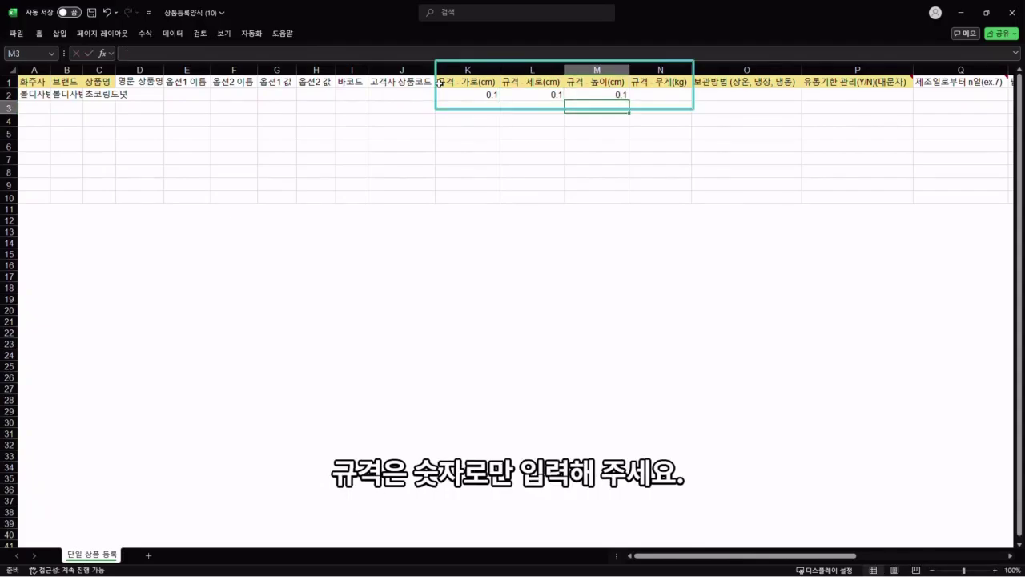
key(Up)
key(Right)
text(0.1)
Step: Enter 상온 storage in O2 and N for expiry management in P2, leaving Q2 empty
click(734, 95)
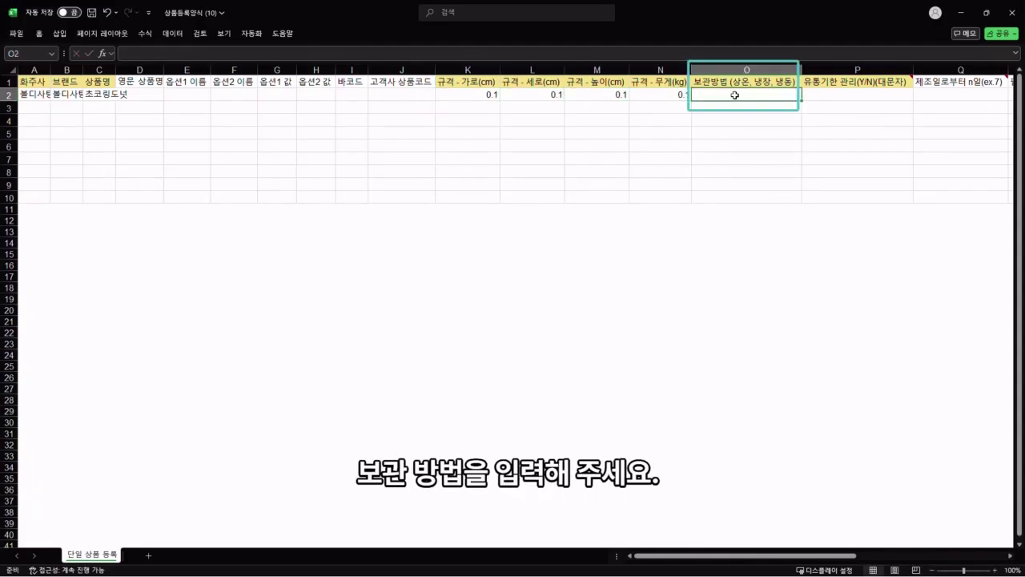
text(상온)
key(Return)
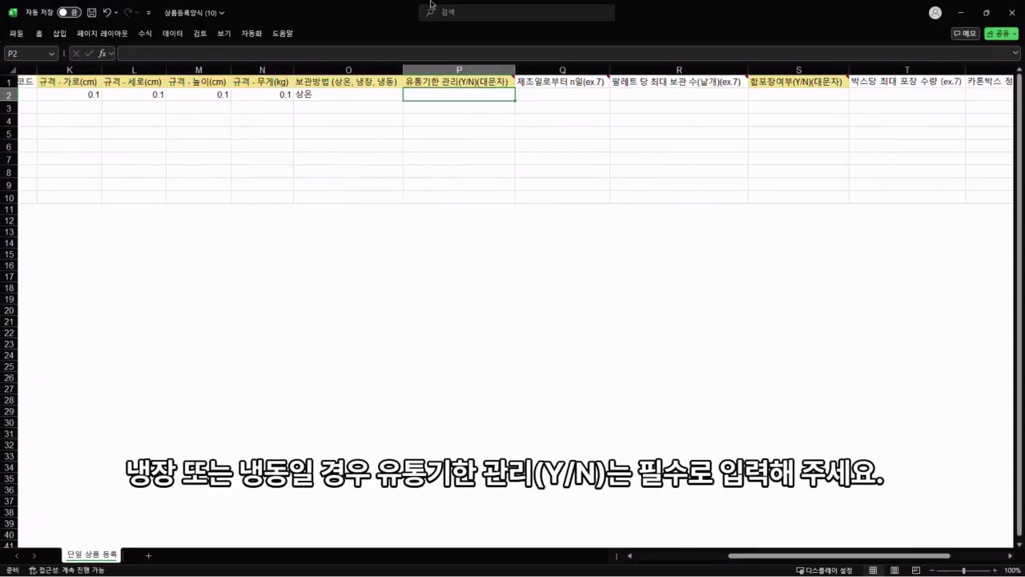
text(N)
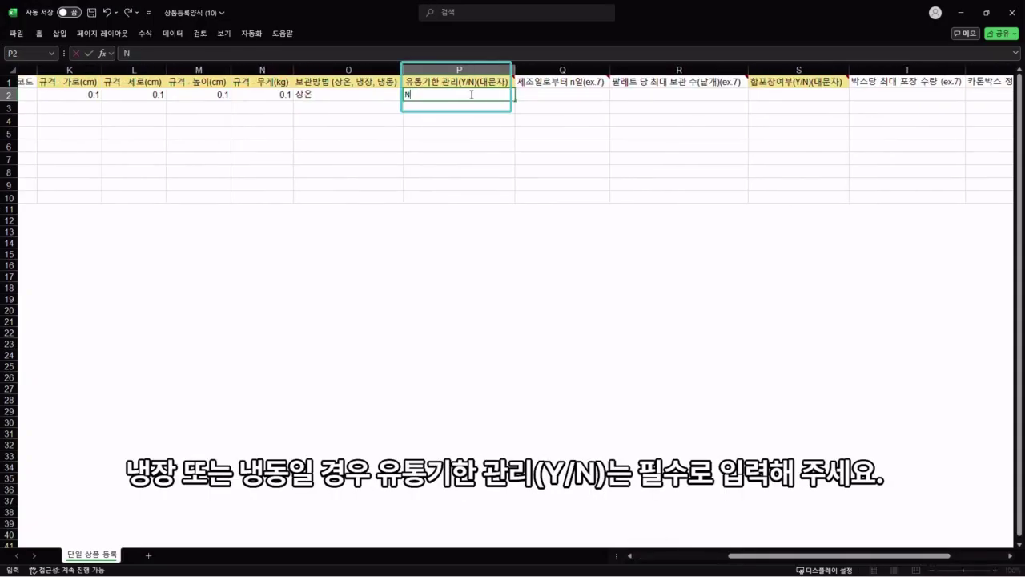
click(455, 274)
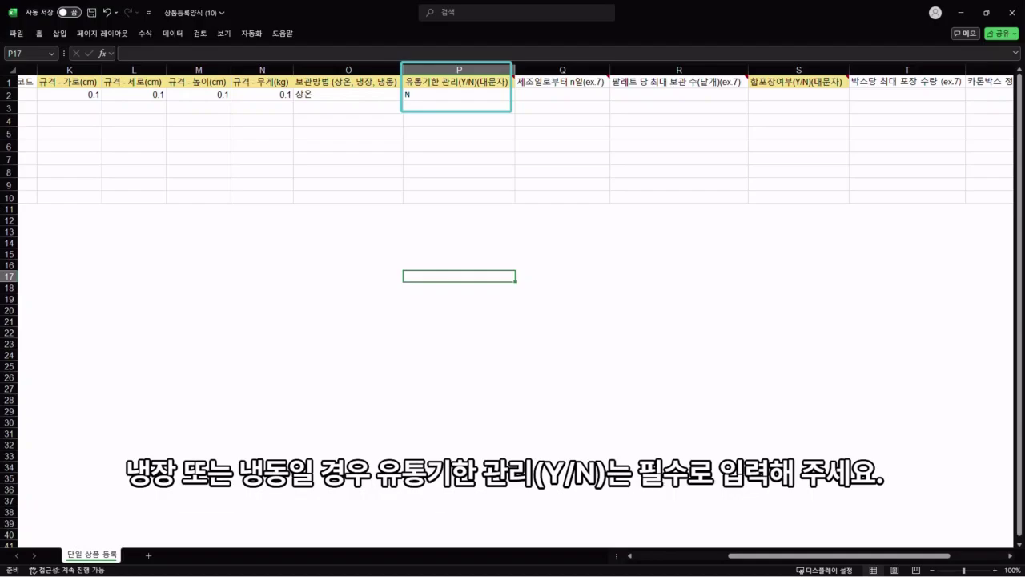
click(601, 96)
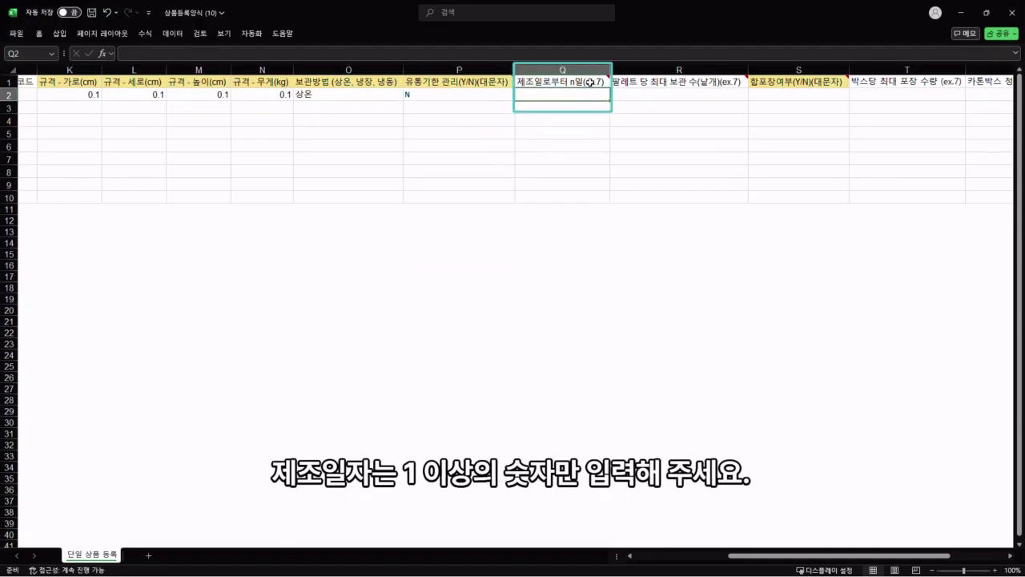
mouse_move(590, 82)
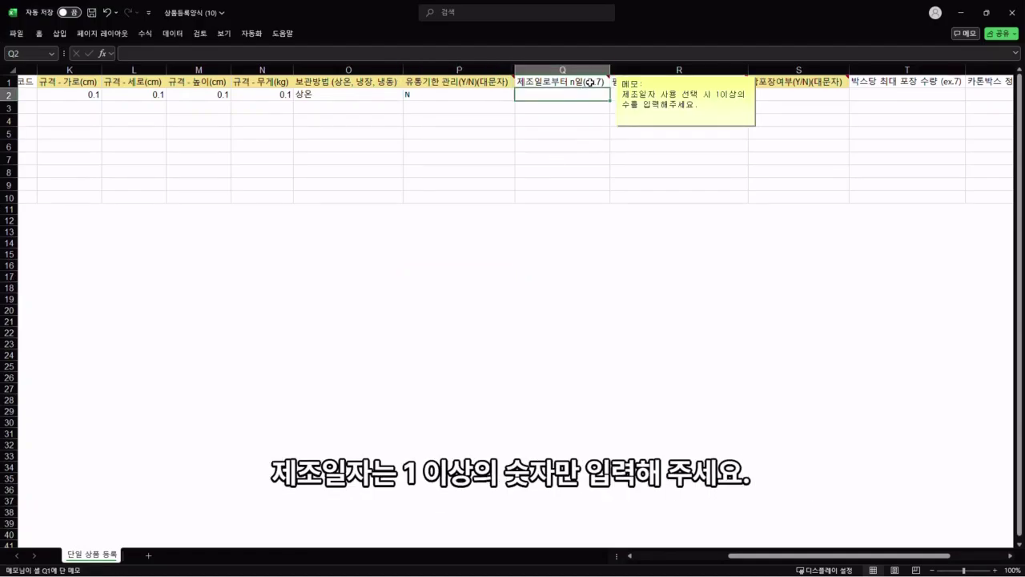
click(589, 117)
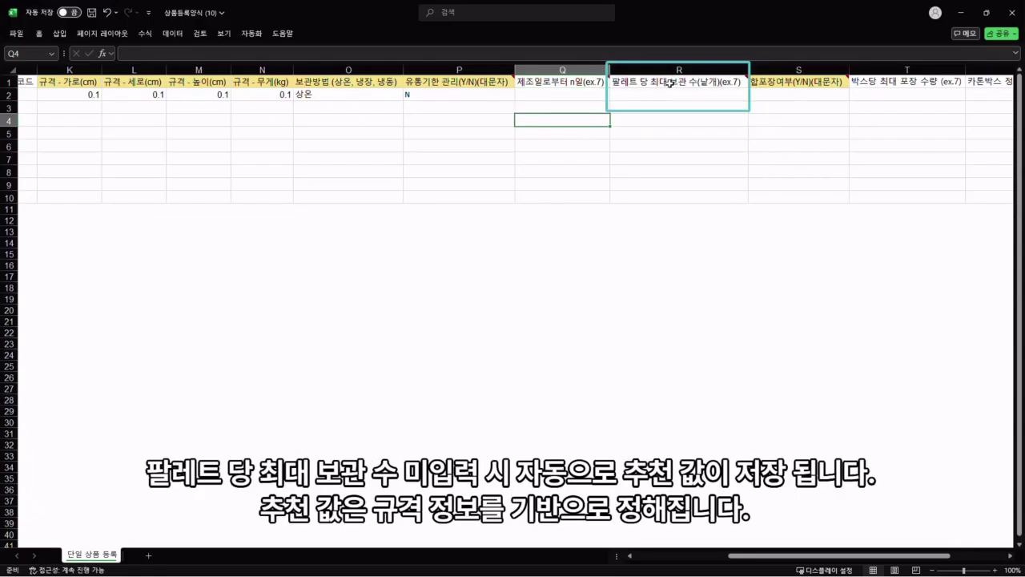
mouse_move(669, 85)
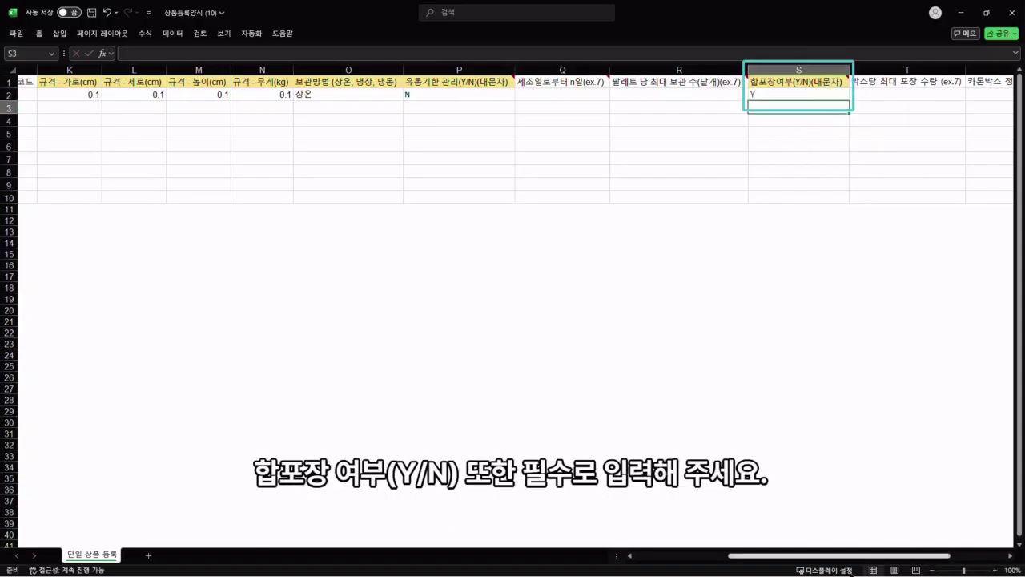
drag(851, 556, 919, 548)
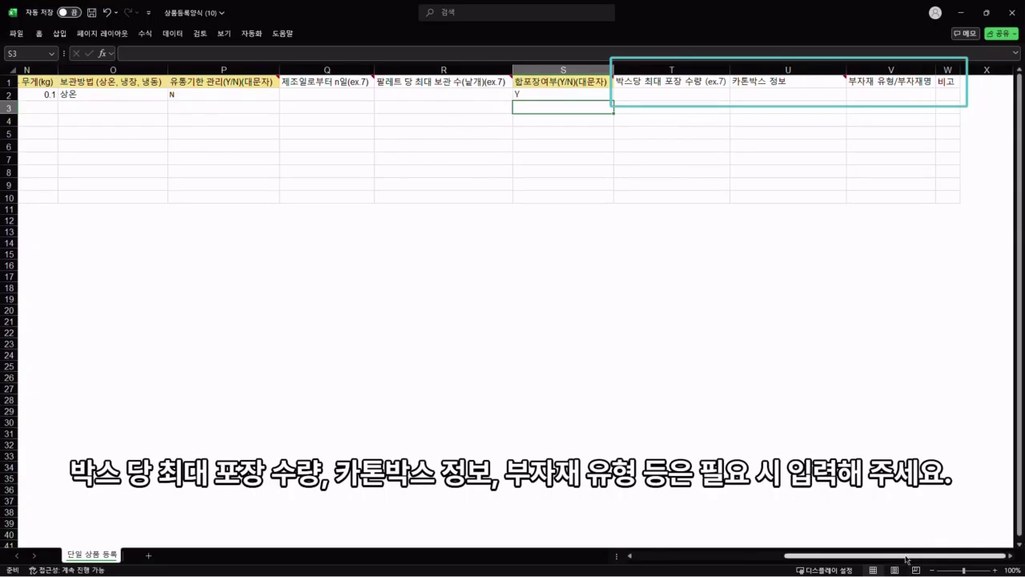
mouse_move(907, 560)
mouse_down()
mouse_move(730, 573)
mouse_move(910, 573)
mouse_up()
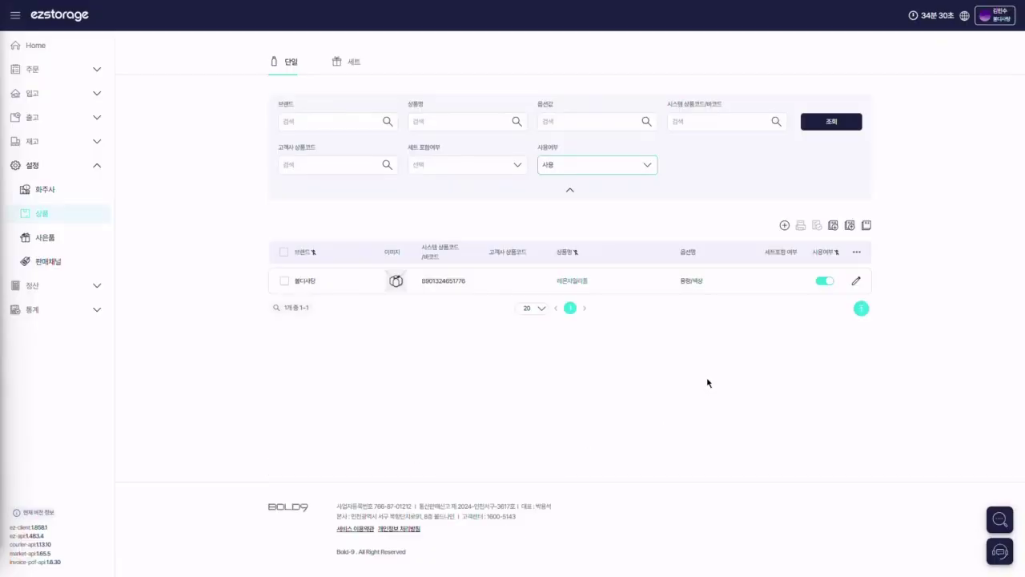
Step: Bulk-register the filled Excel template as new products, then refresh the list to show 초코링도넛
click(853, 228)
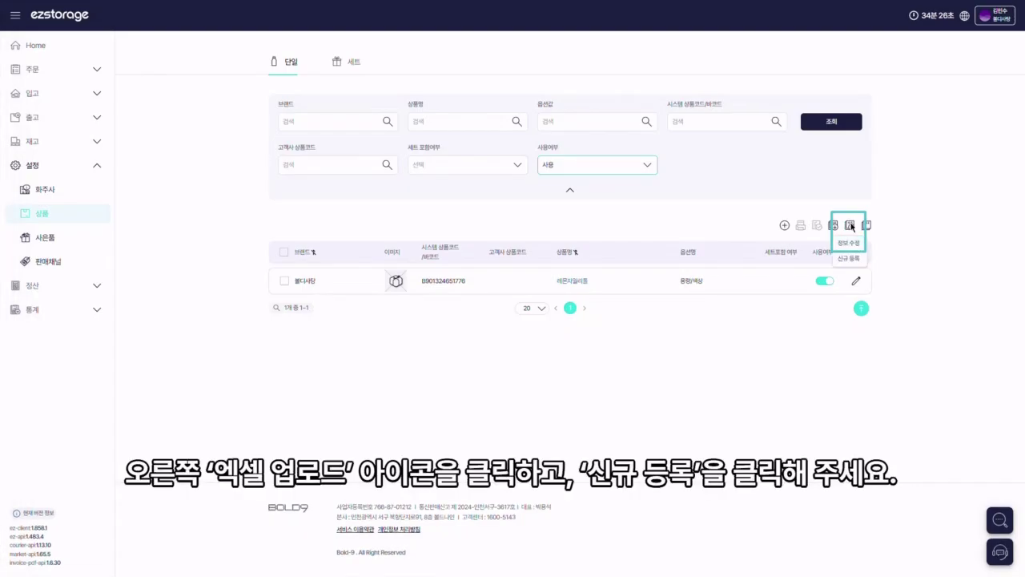
click(852, 262)
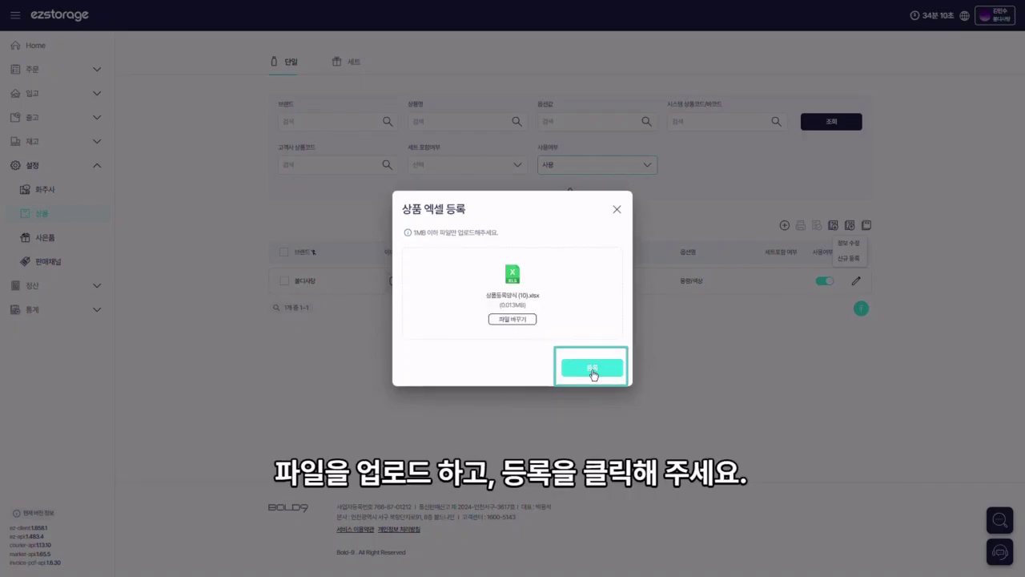
click(594, 370)
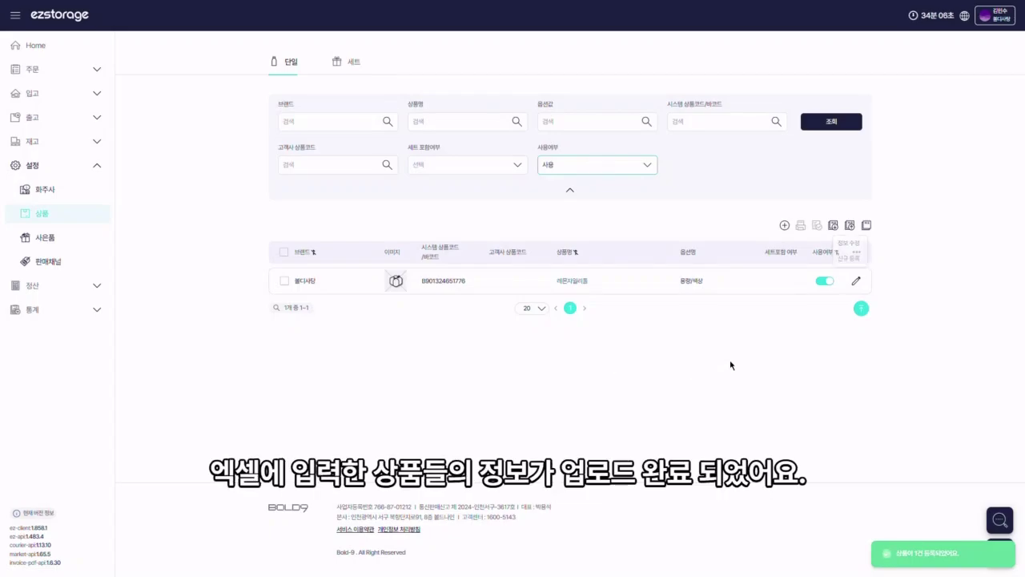
click(809, 124)
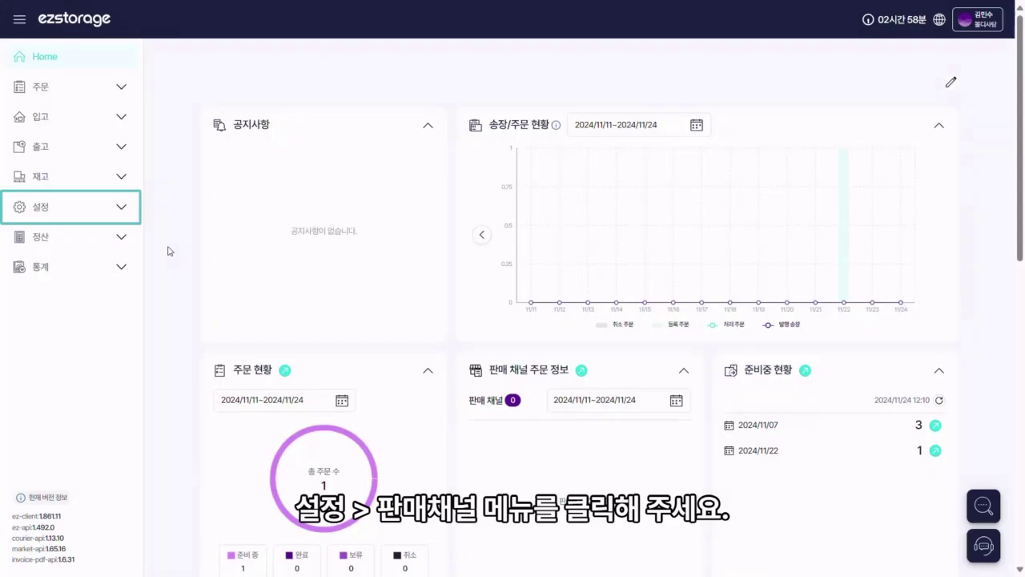
Step: Go to 설정 > 판매채널 in the left menu to view the channel list
click(116, 210)
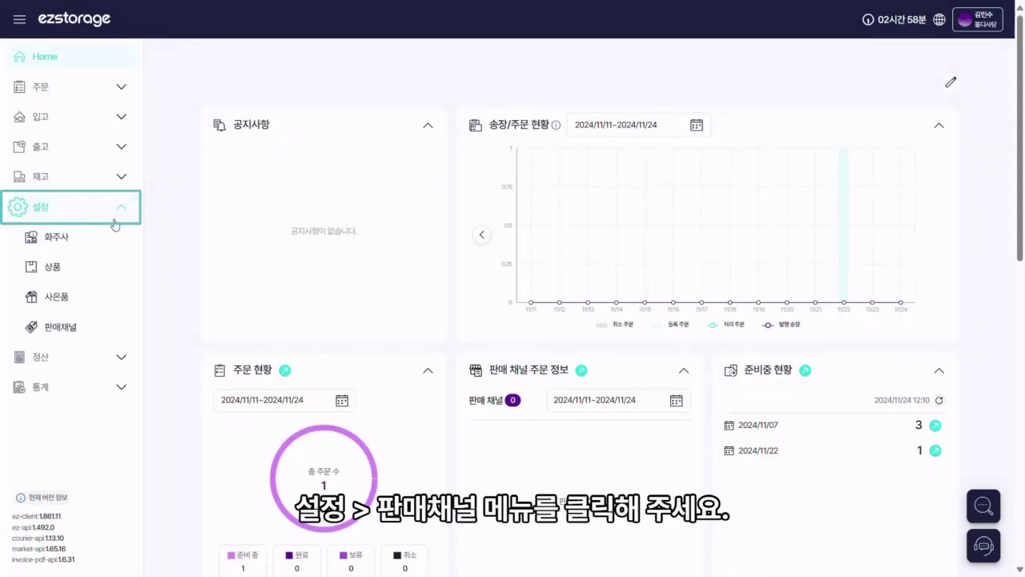
click(87, 337)
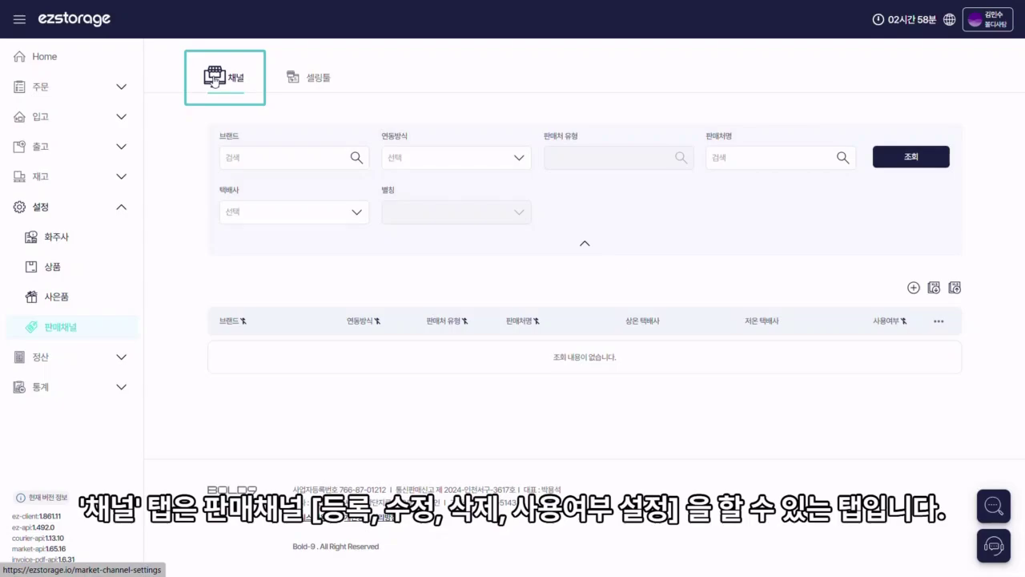
click(294, 79)
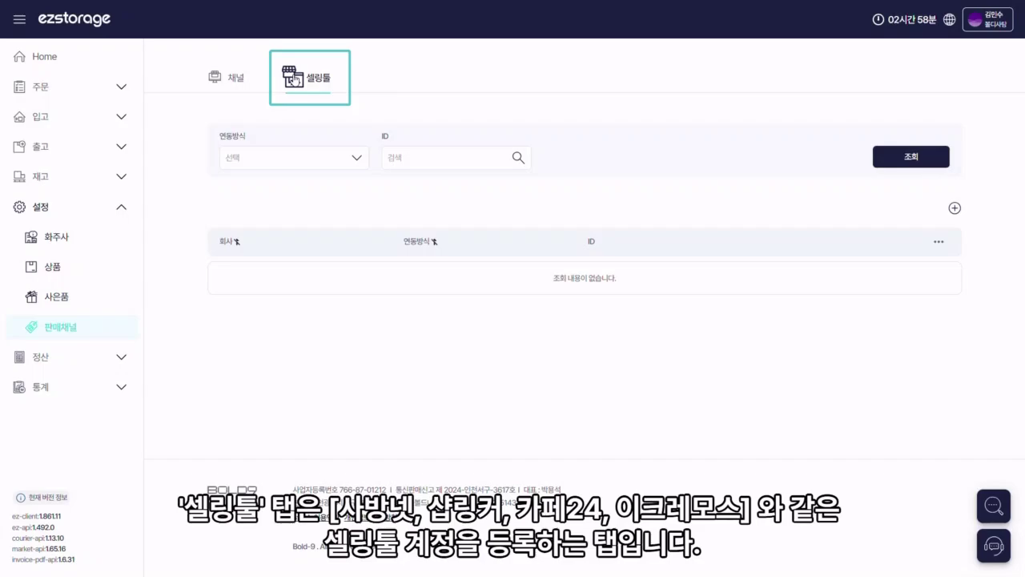
click(956, 210)
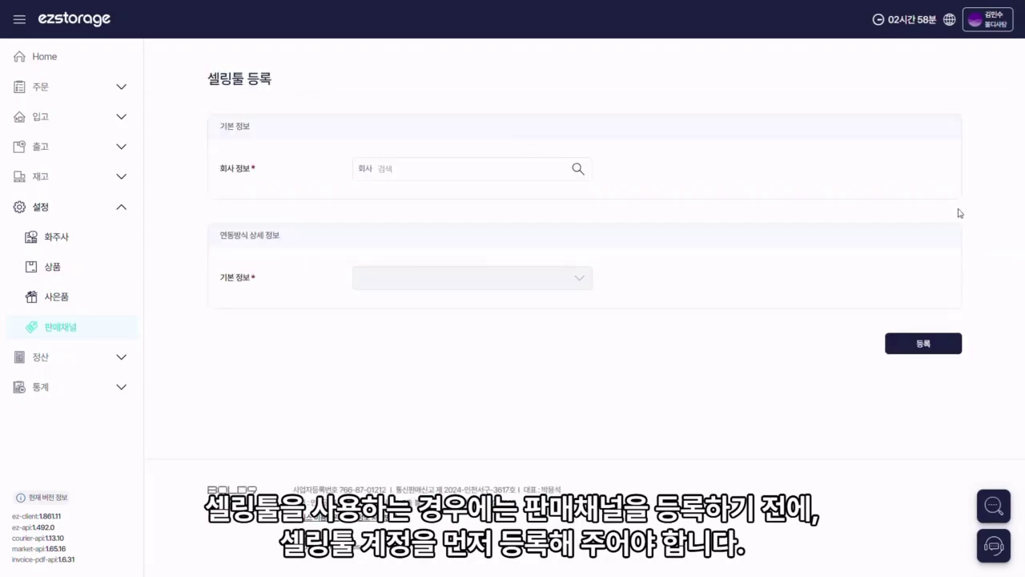
click(485, 163)
click(481, 197)
click(474, 278)
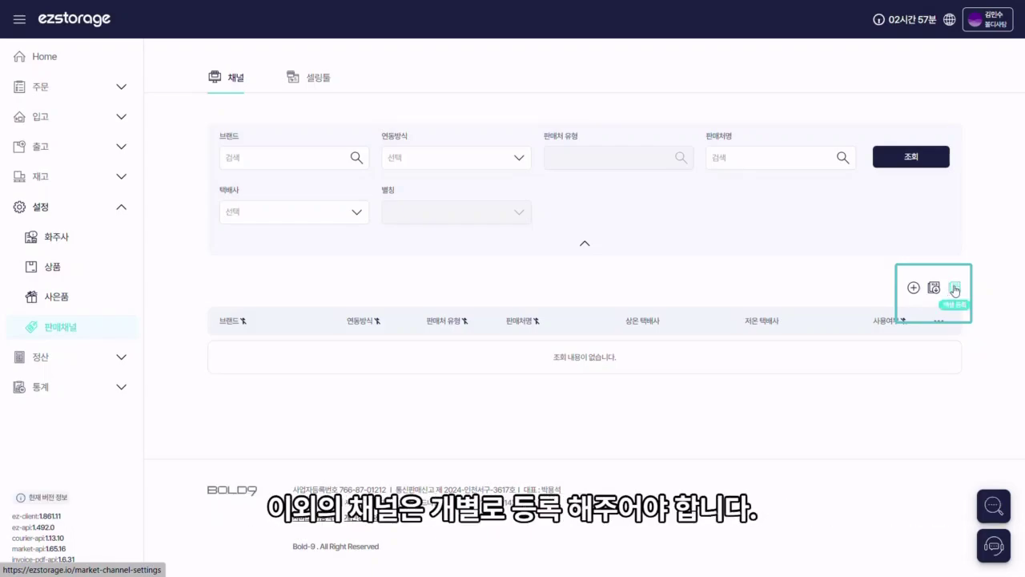
Step: Start a new sales channel for company and brand 볼디사탕, integrated via ezstorage
click(913, 288)
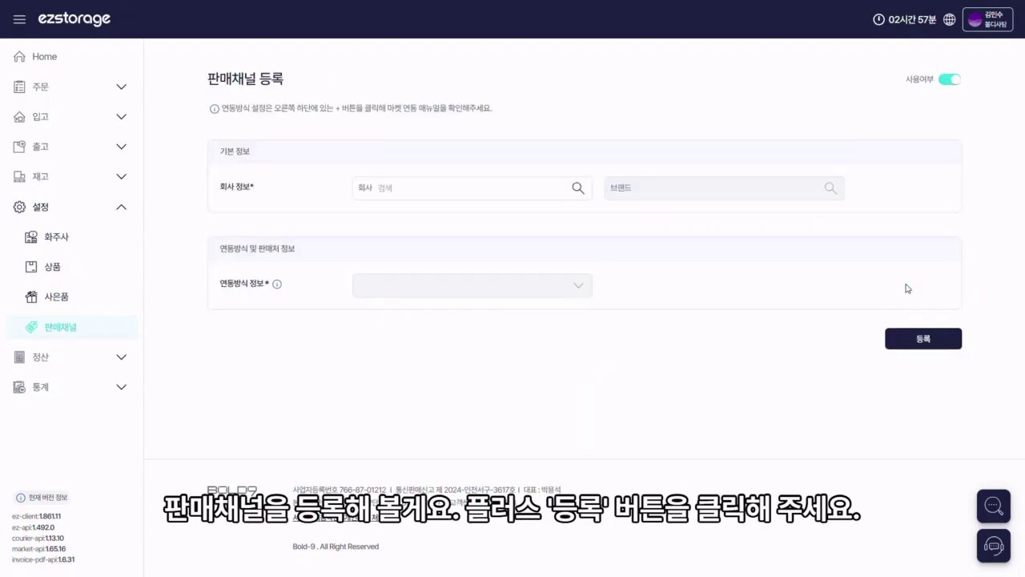
click(449, 185)
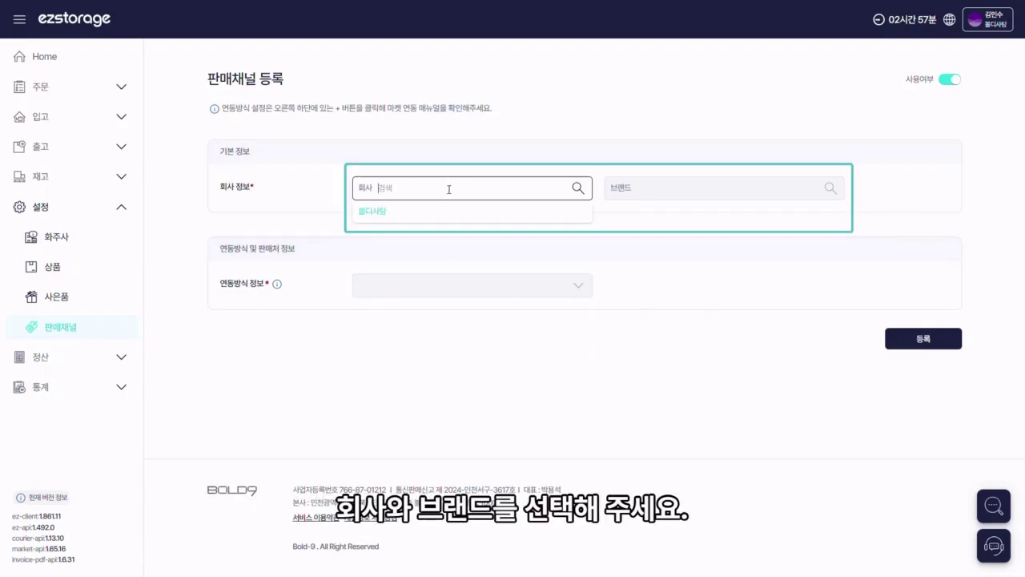
click(443, 213)
click(712, 218)
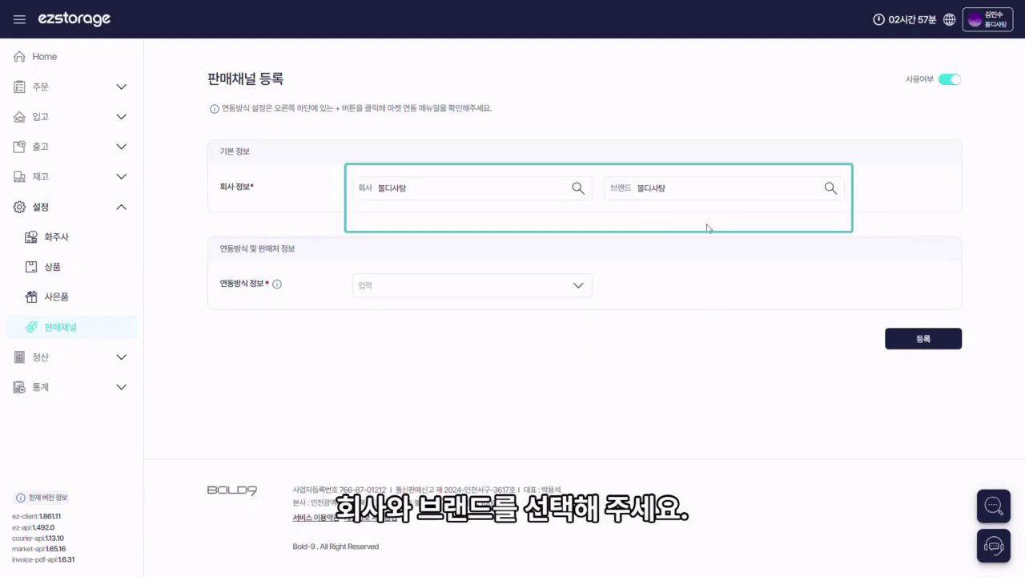
click(562, 284)
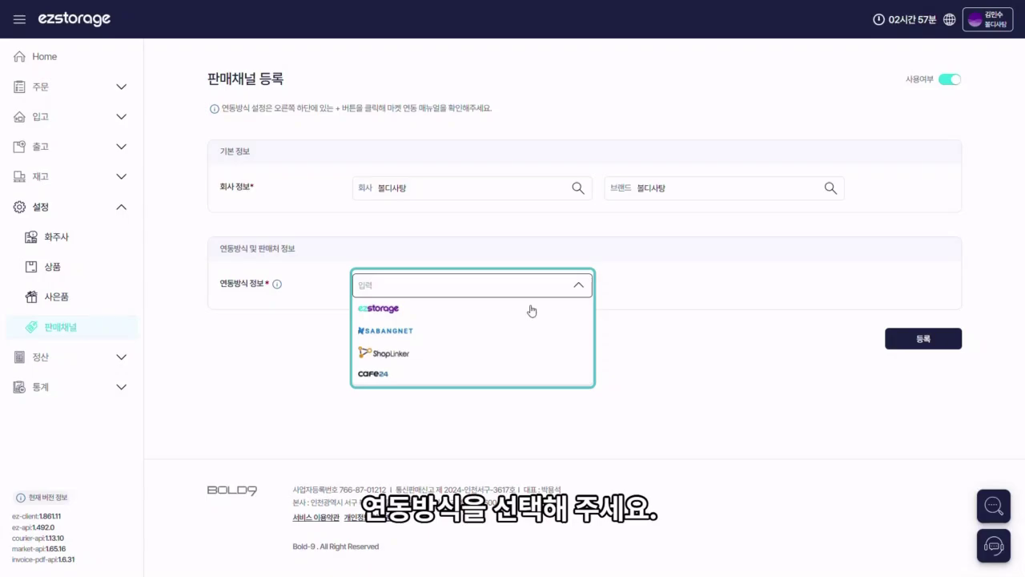
click(531, 307)
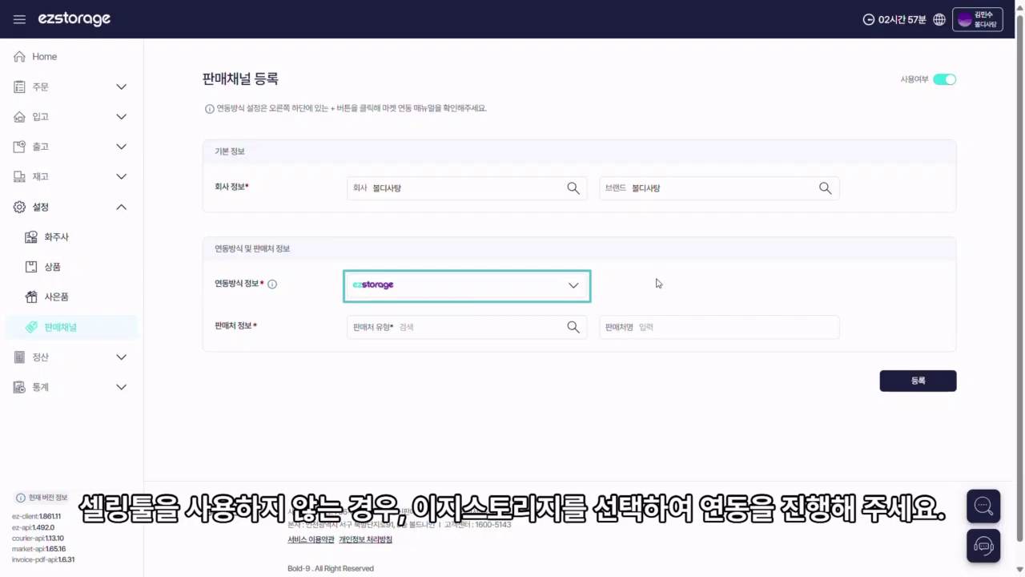
Step: Set the seller type to Excel with seller name 직접연동
click(465, 327)
click(485, 420)
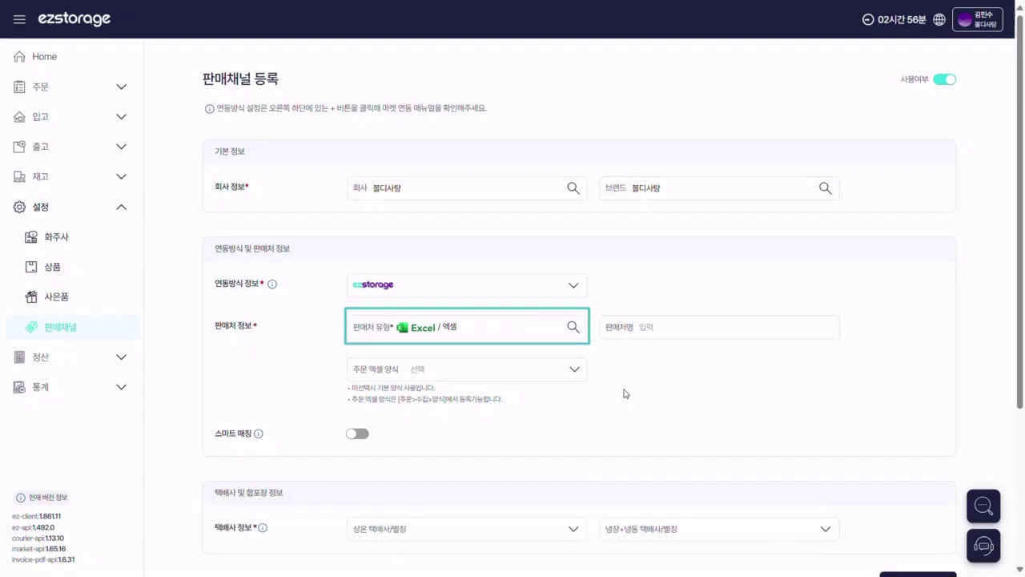
click(740, 325)
text(직접이)
text(연동)
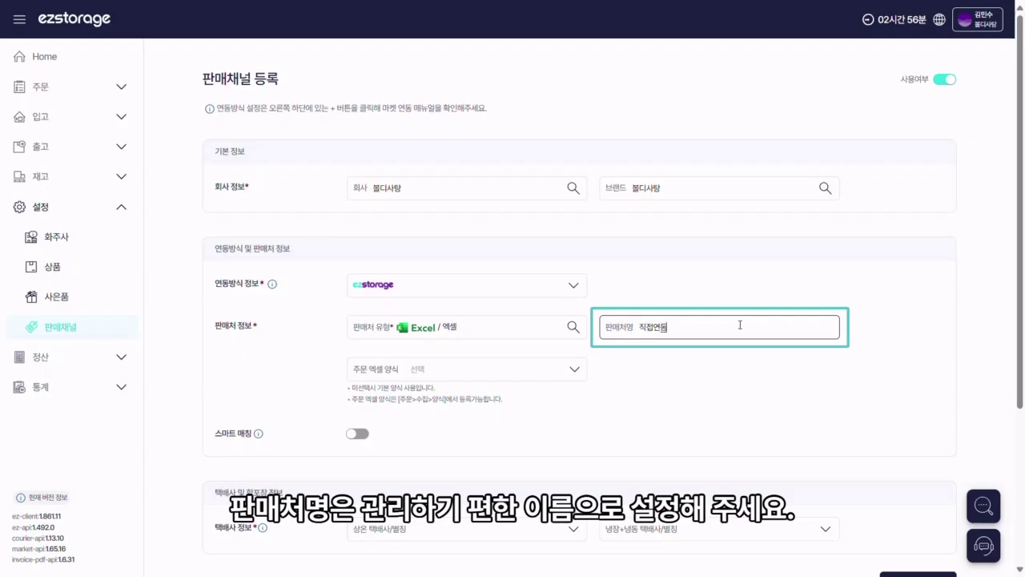
click(731, 360)
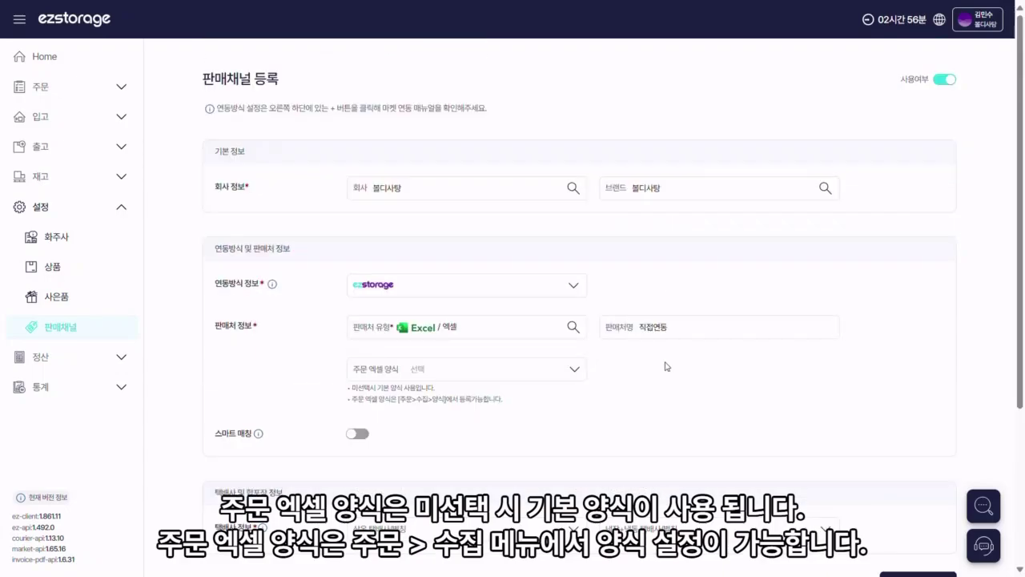
Step: Turn on smart matching and set both 상온 and 냉장+냉동 couriers to CJ 강서_상온1
mouse_move(258, 368)
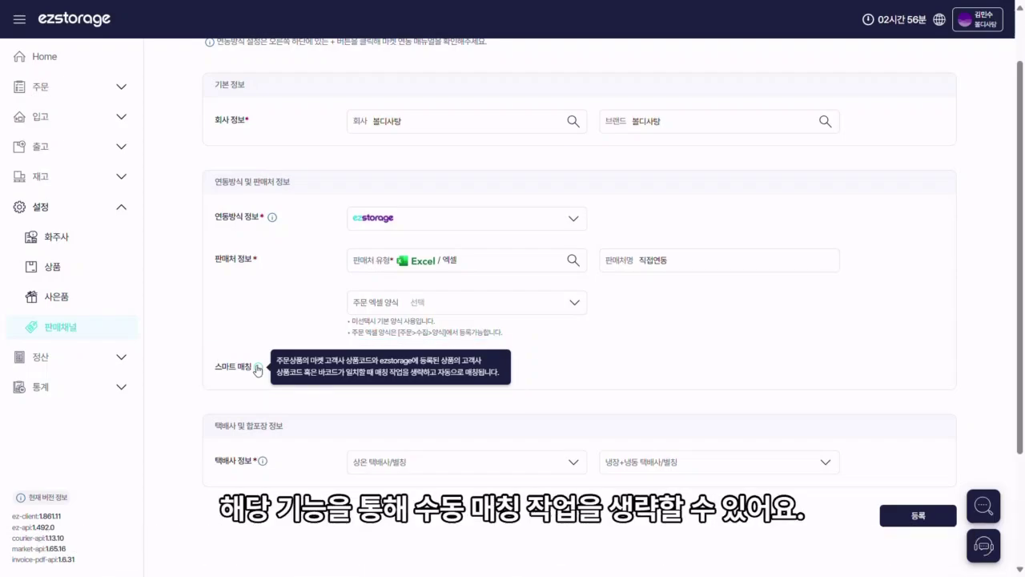
click(357, 367)
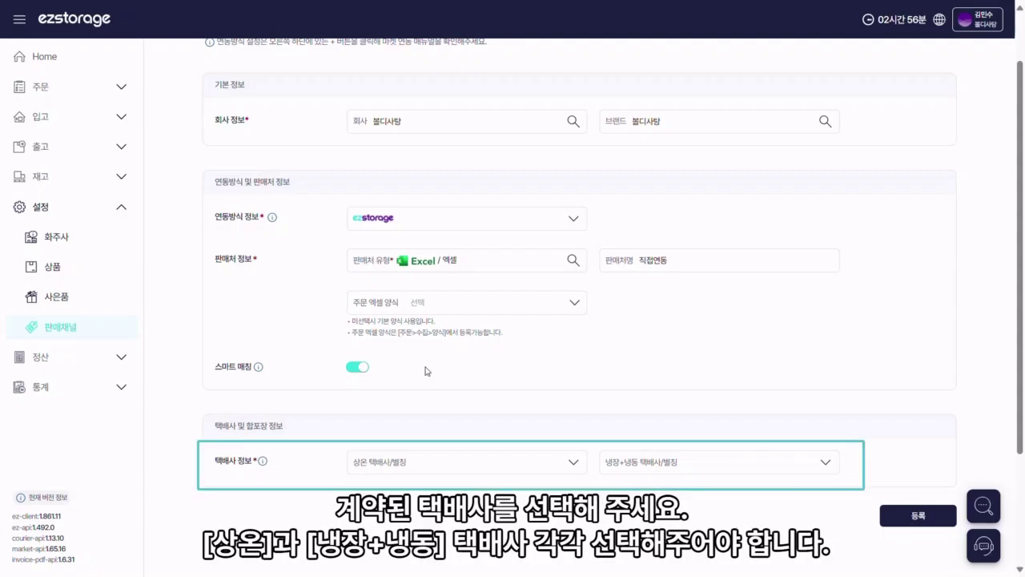
click(572, 462)
click(565, 485)
click(793, 462)
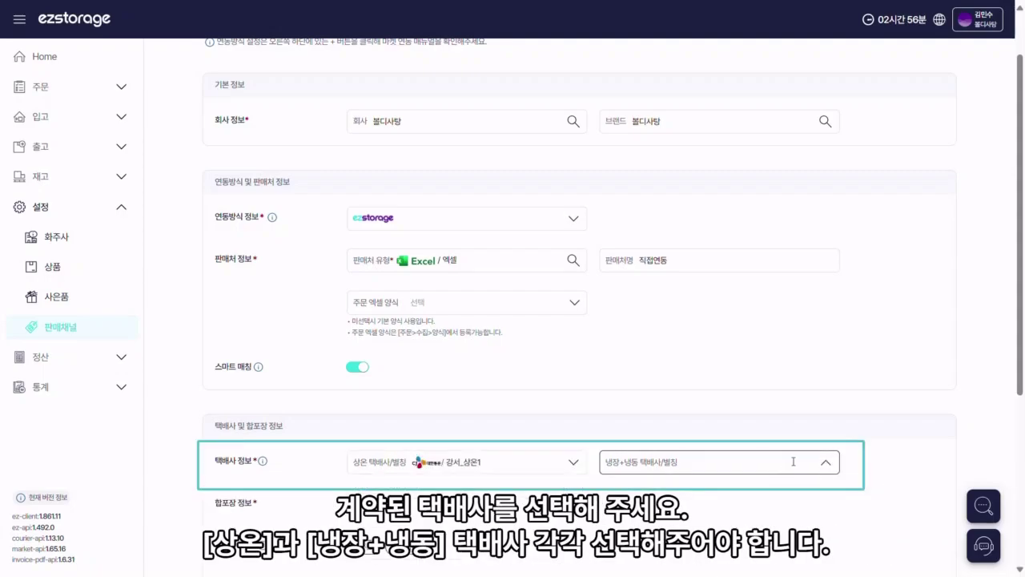
click(783, 492)
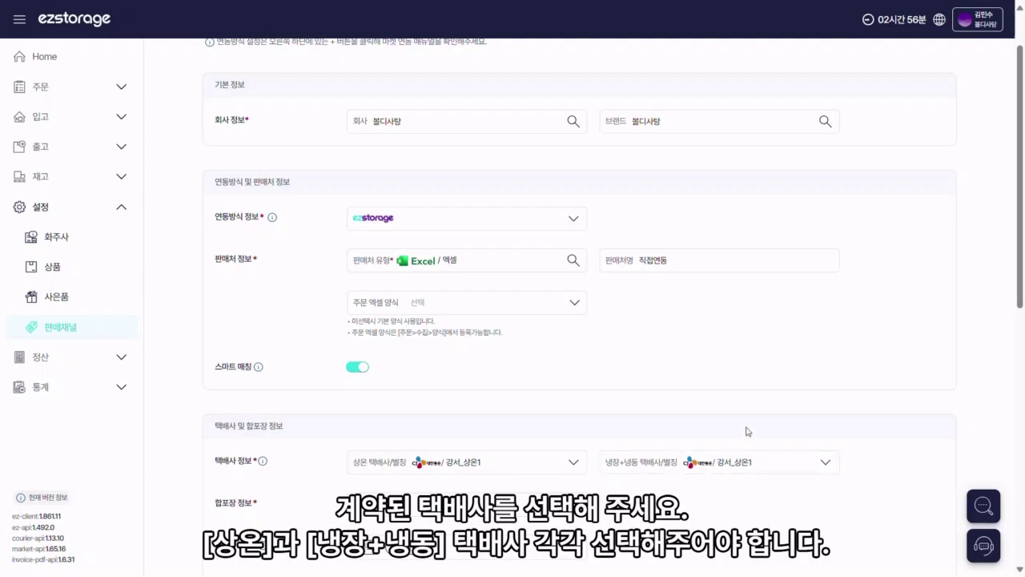
scroll(745, 432, down, 5)
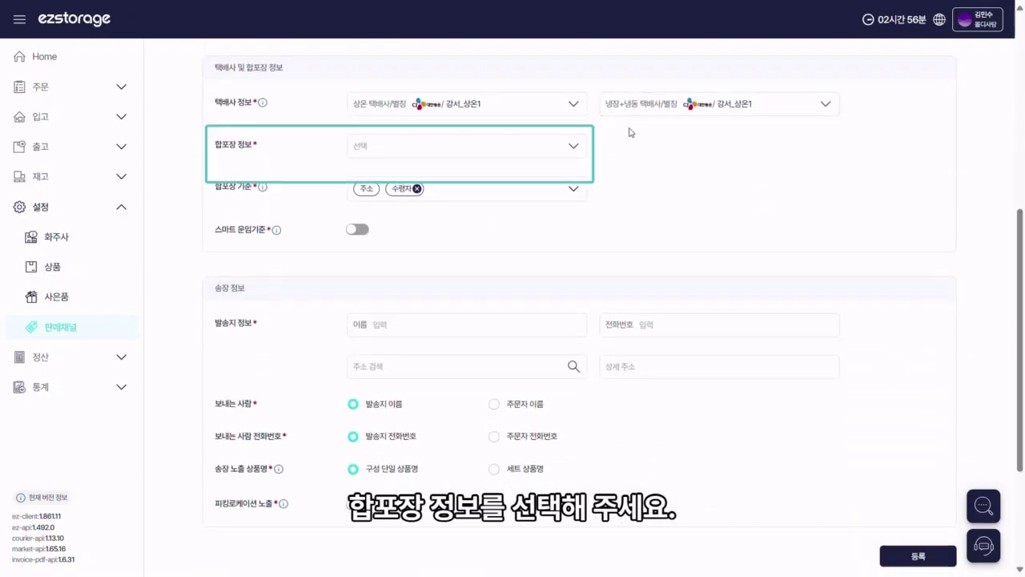
Step: Set 합포장 to 보관방법 상관없이 모두 합포장, leaving only 주소 and 수령자 as criteria
click(574, 148)
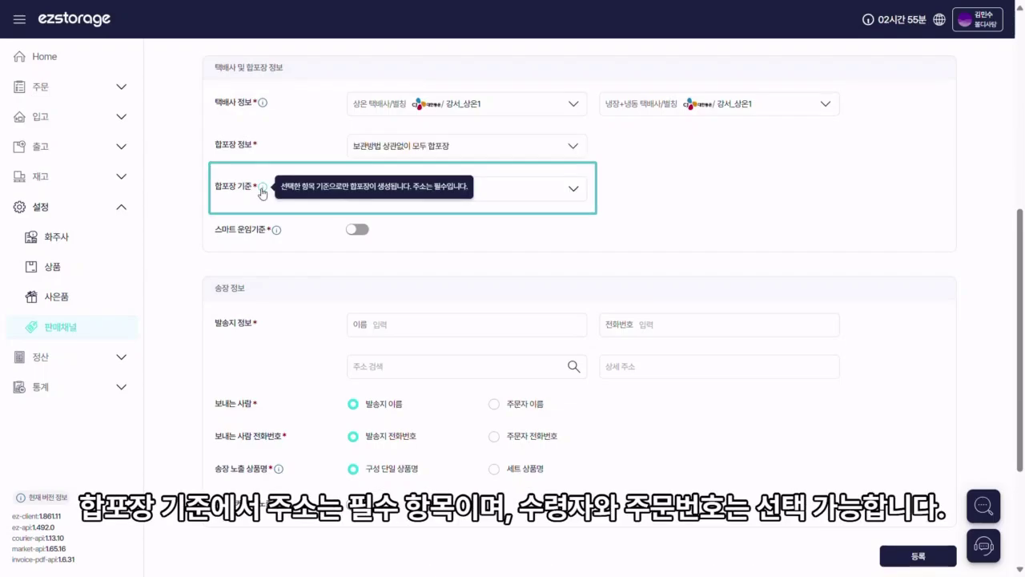
click(574, 190)
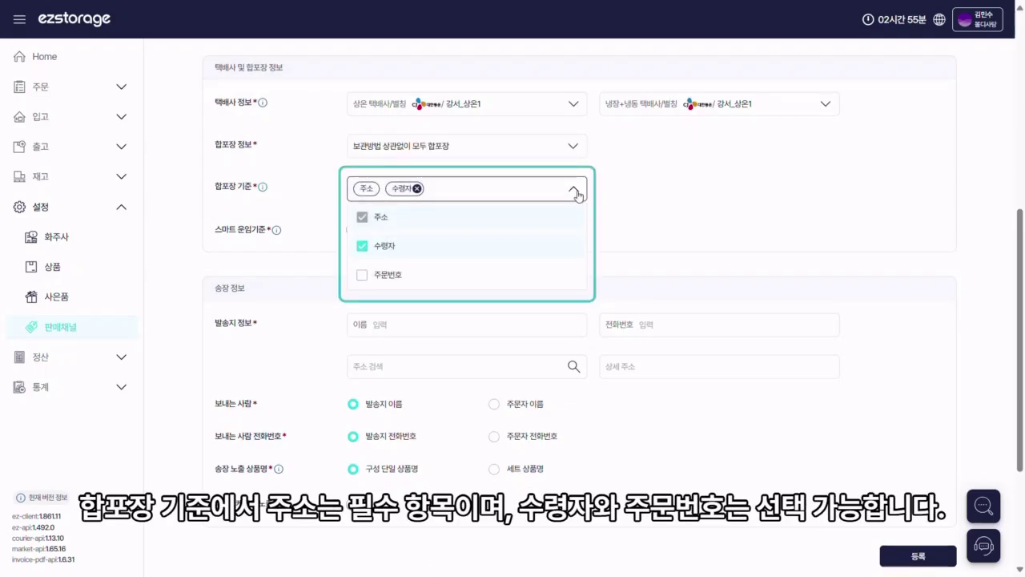
click(496, 249)
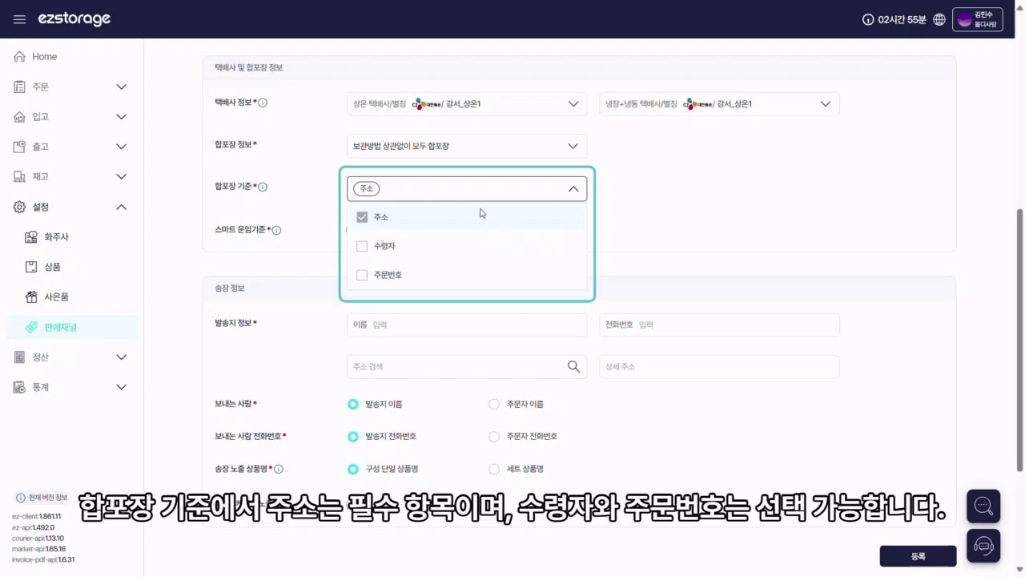
click(480, 249)
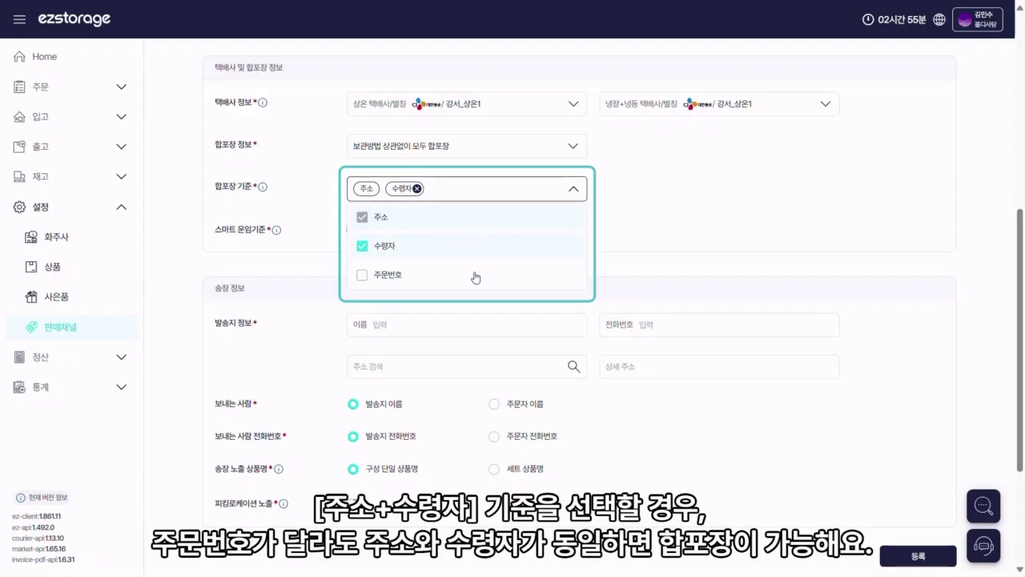
click(476, 276)
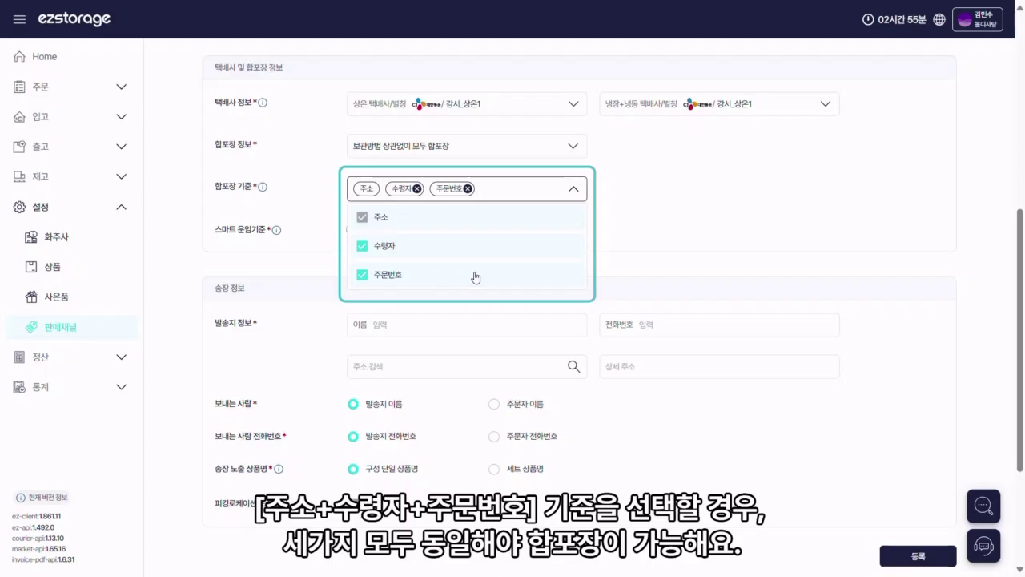
click(477, 277)
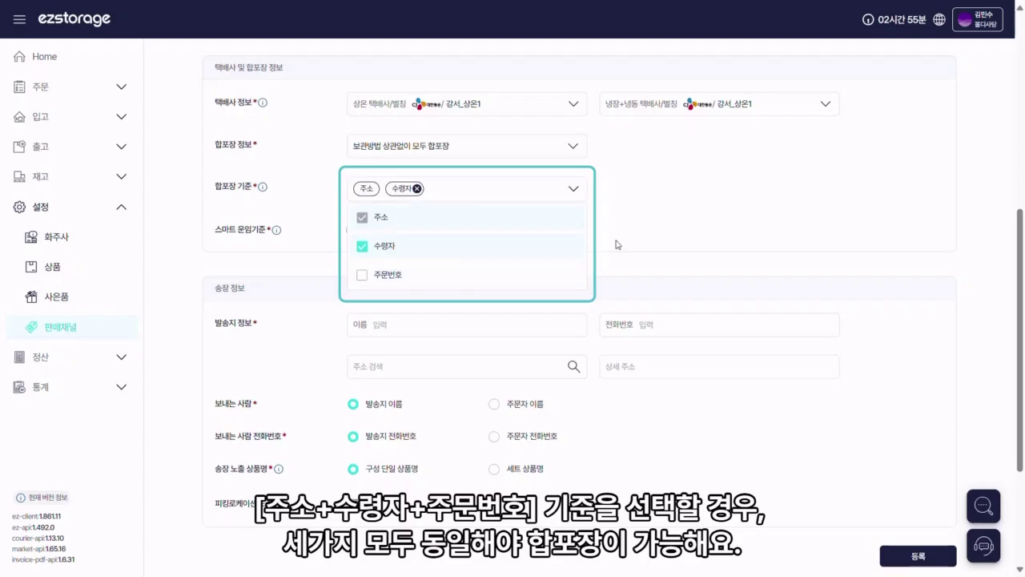
click(274, 232)
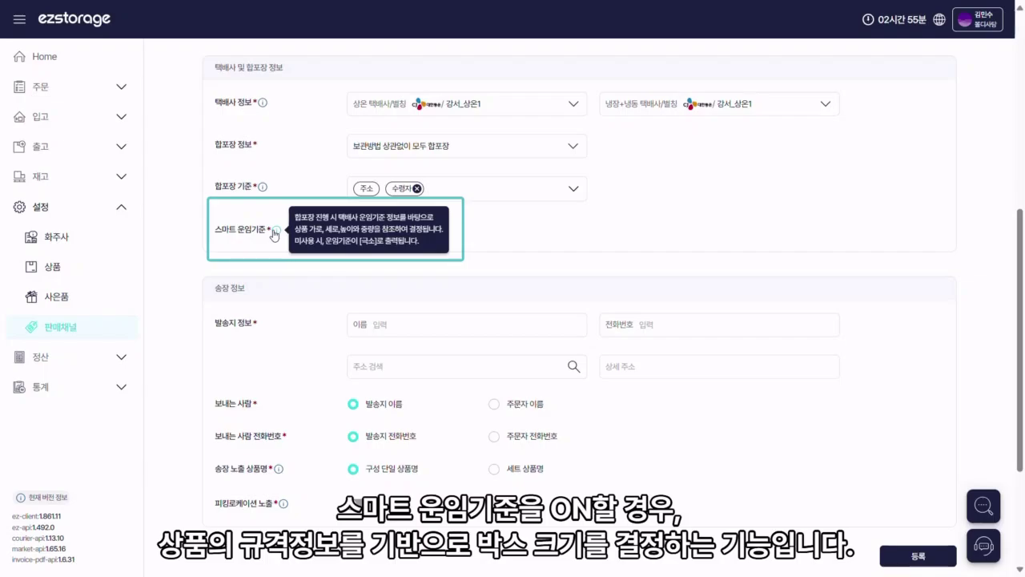
scroll(275, 234, down, 1)
click(390, 257)
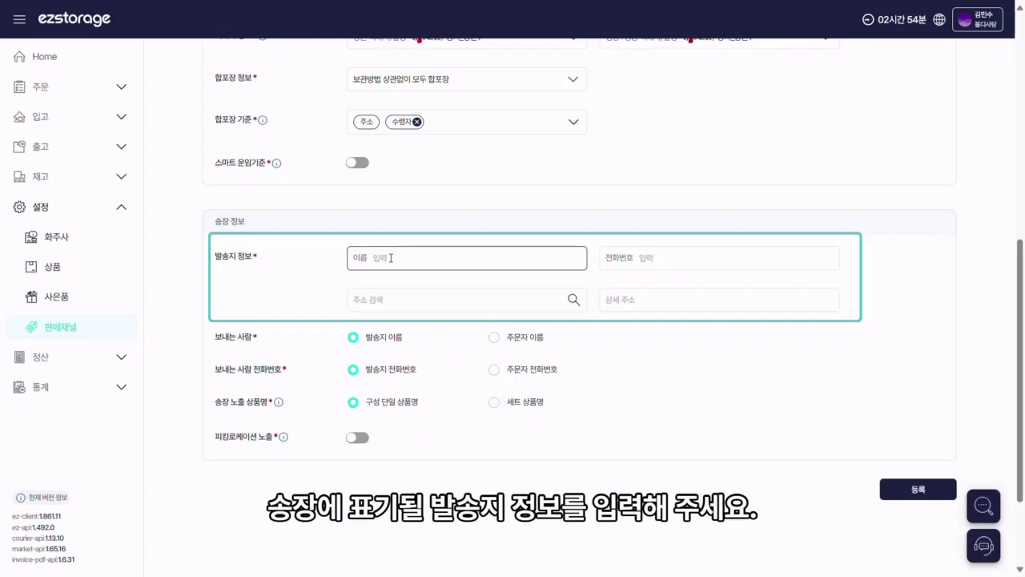
Step: Enter sender 원스타컴퍼니 with its phone number and address, then register the Excel channel
text(원스타컴퍼니)
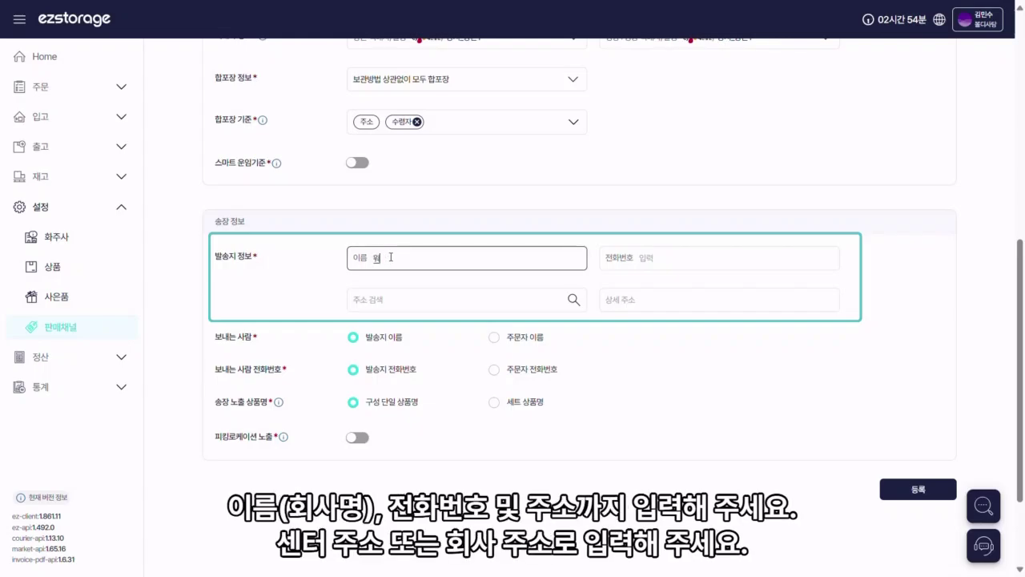
key(Tab)
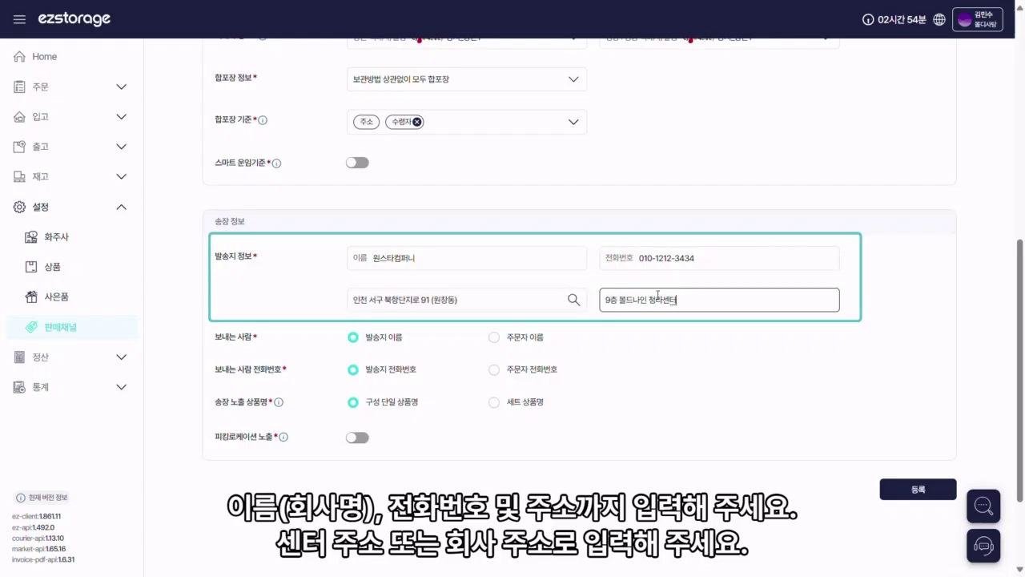
click(684, 353)
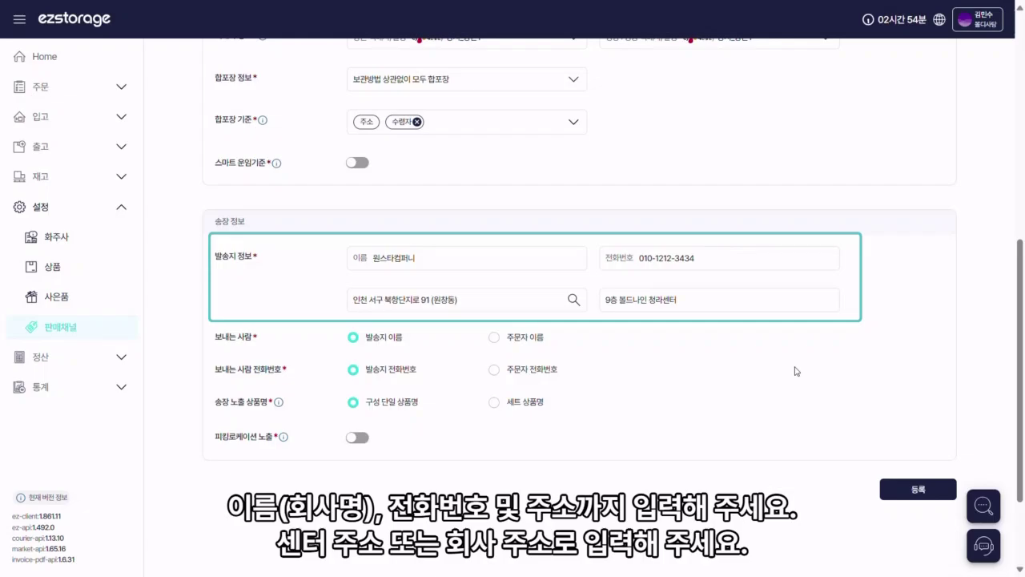
mouse_move(280, 404)
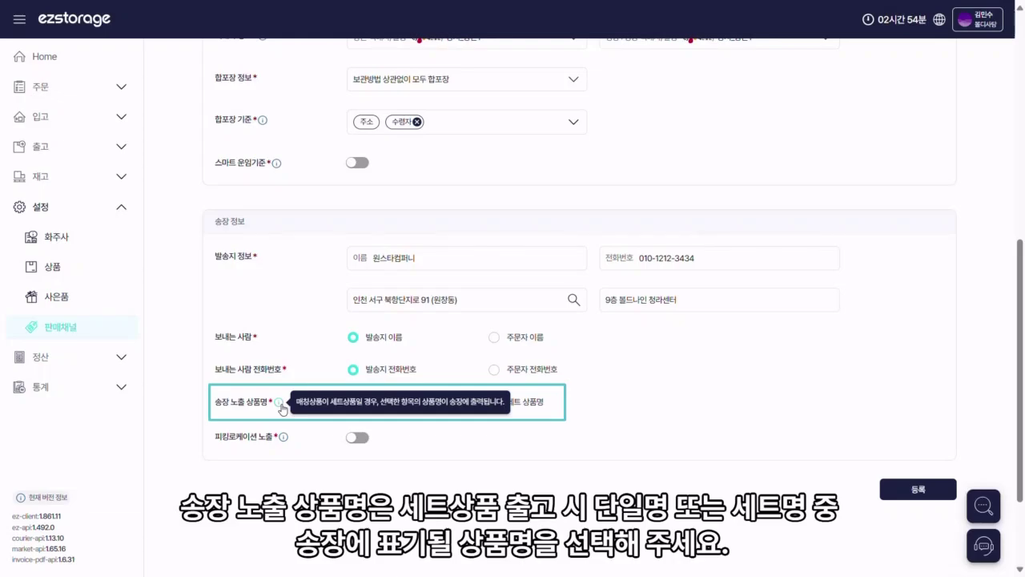
mouse_move(282, 440)
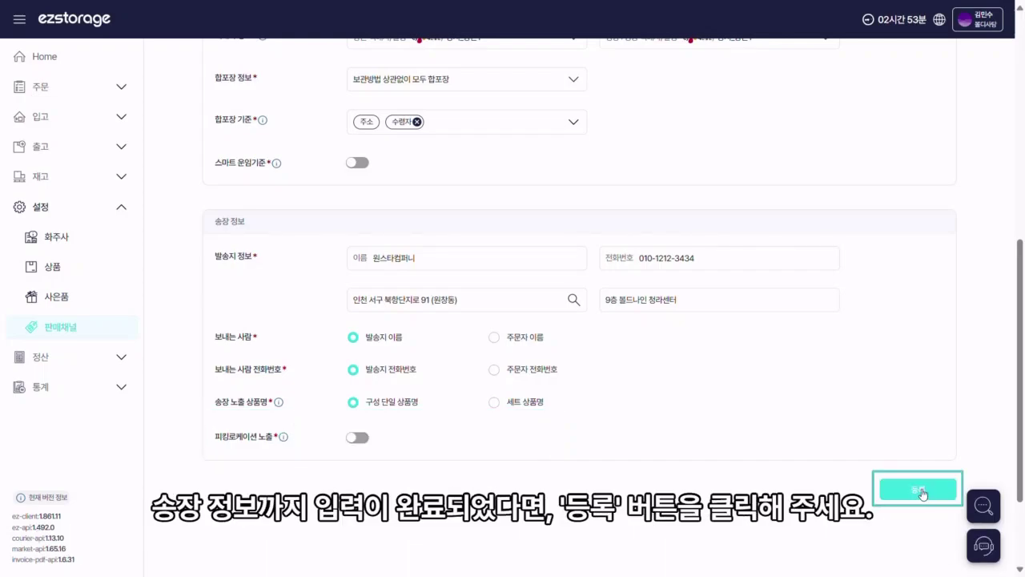
click(919, 490)
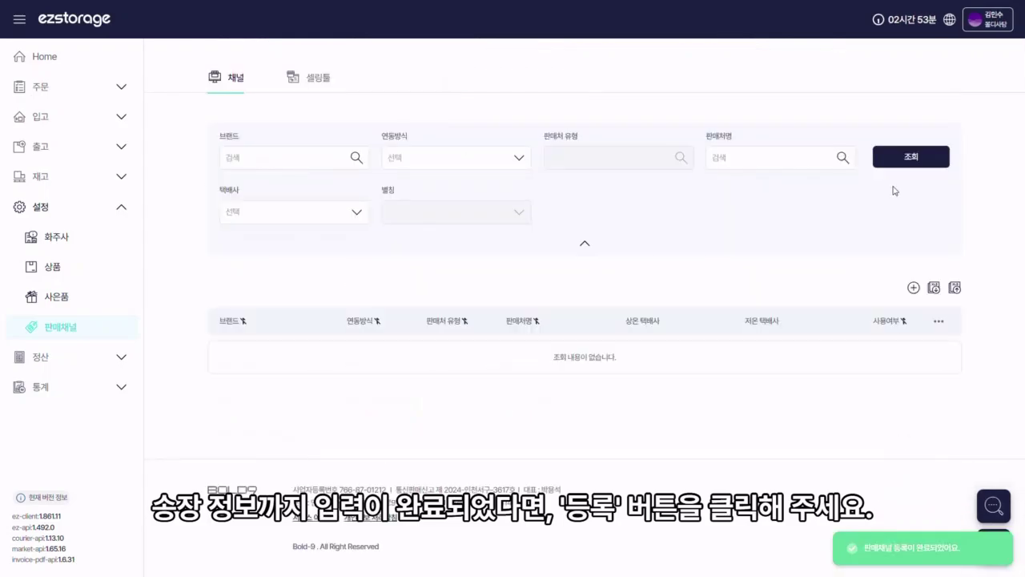
Step: Refresh the channel list and start another channel for 볼디사탕 company and brand via ezstorage
click(895, 160)
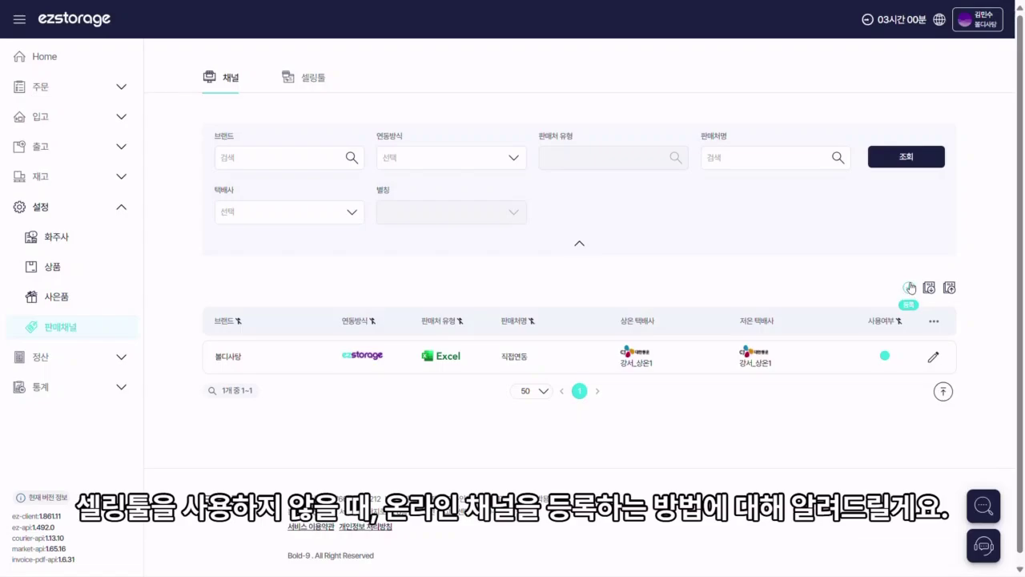
click(911, 288)
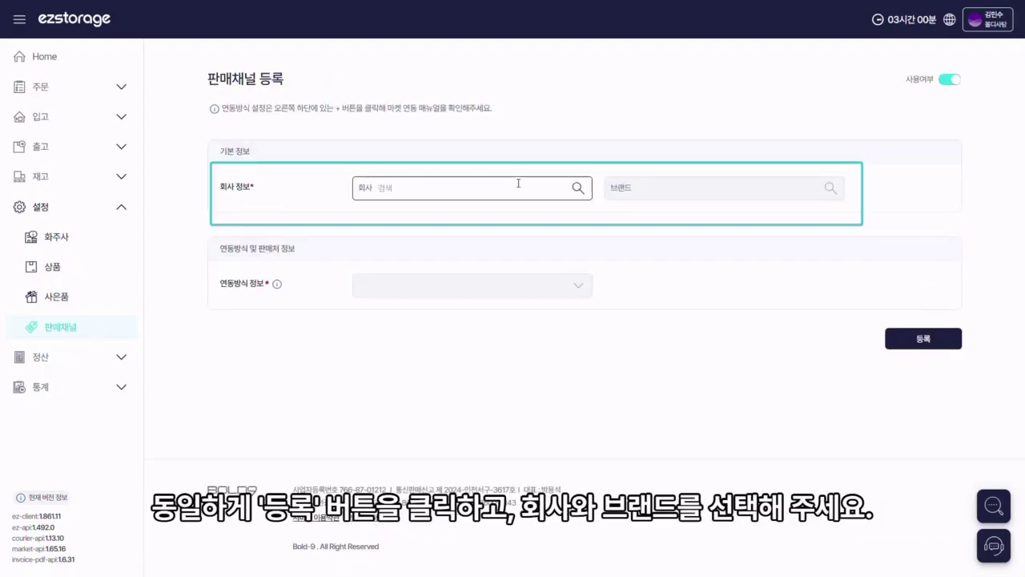
click(519, 182)
click(501, 217)
click(680, 189)
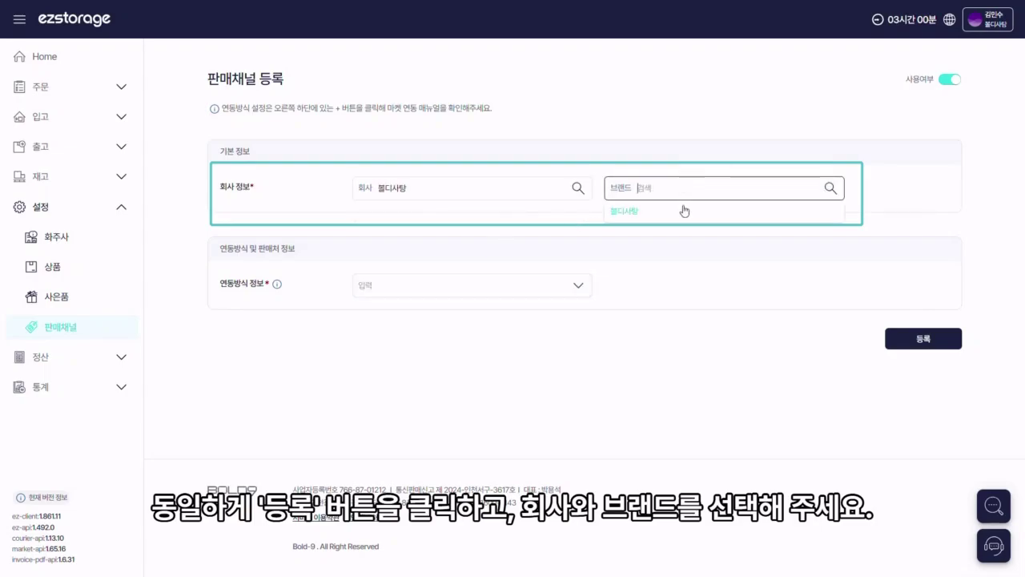
click(682, 211)
click(547, 285)
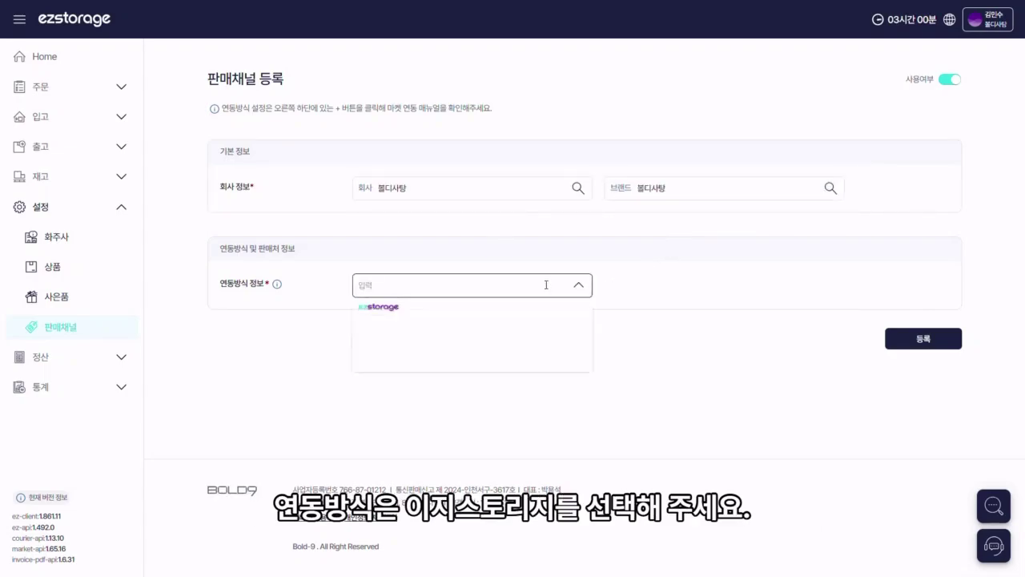
click(529, 316)
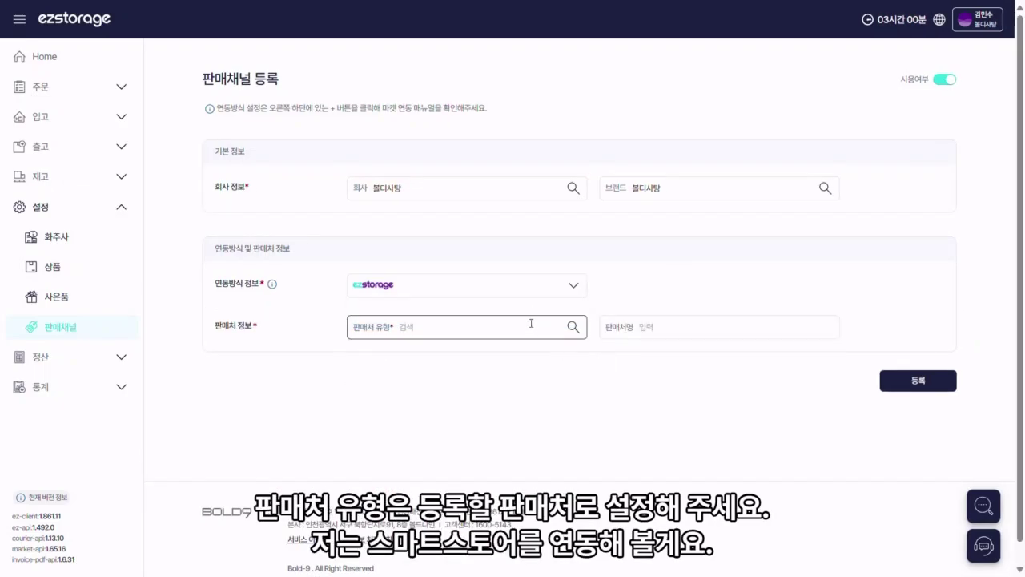
Step: Choose seller type 스마트스토어, name it 스마트스토어, and enter the seller login ID and password
click(529, 323)
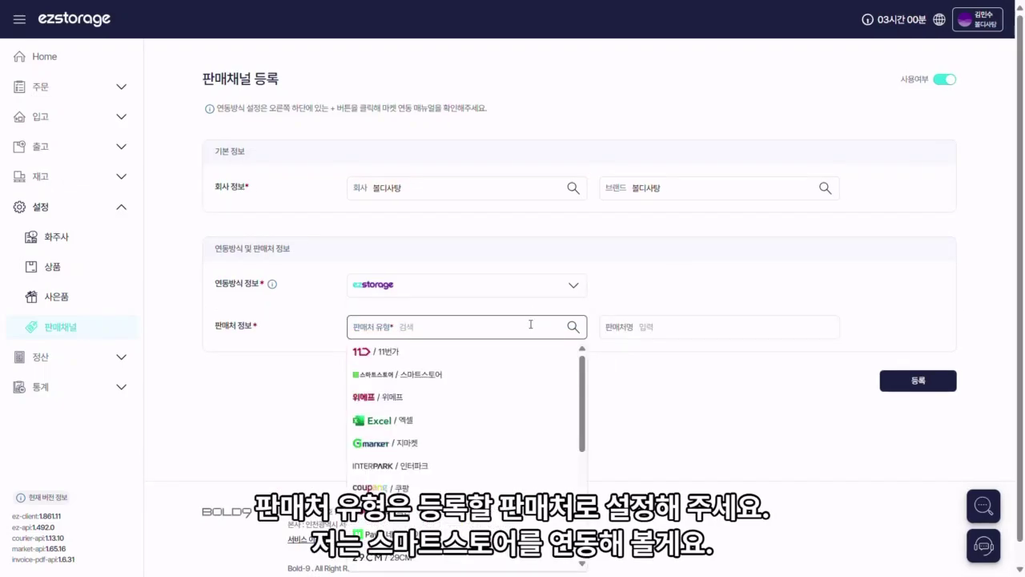
click(518, 378)
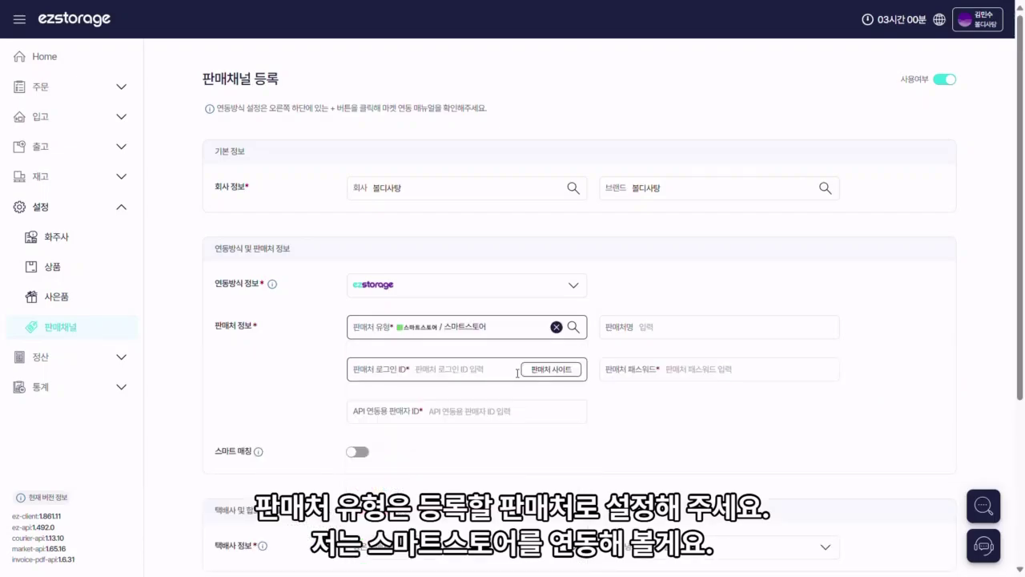
click(676, 327)
text(스마트스토어)
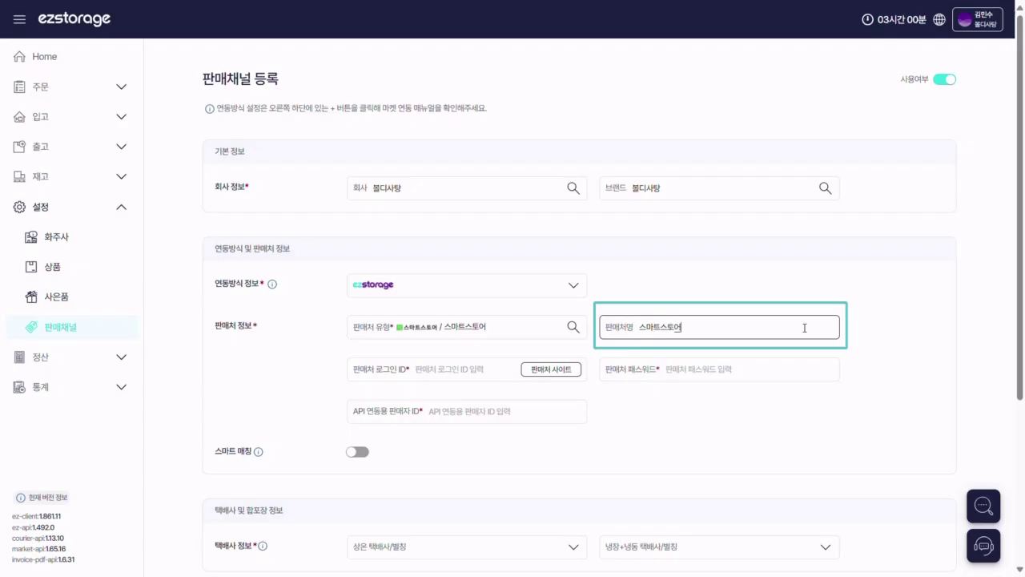
click(475, 369)
text(onestarcompany)
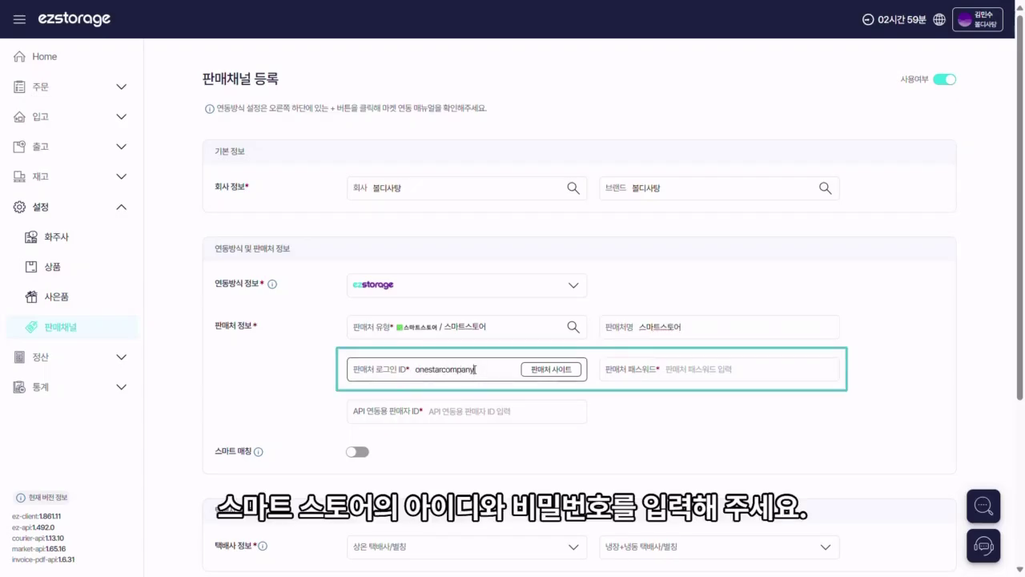
click(713, 369)
key(ctrl+v)
click(387, 411)
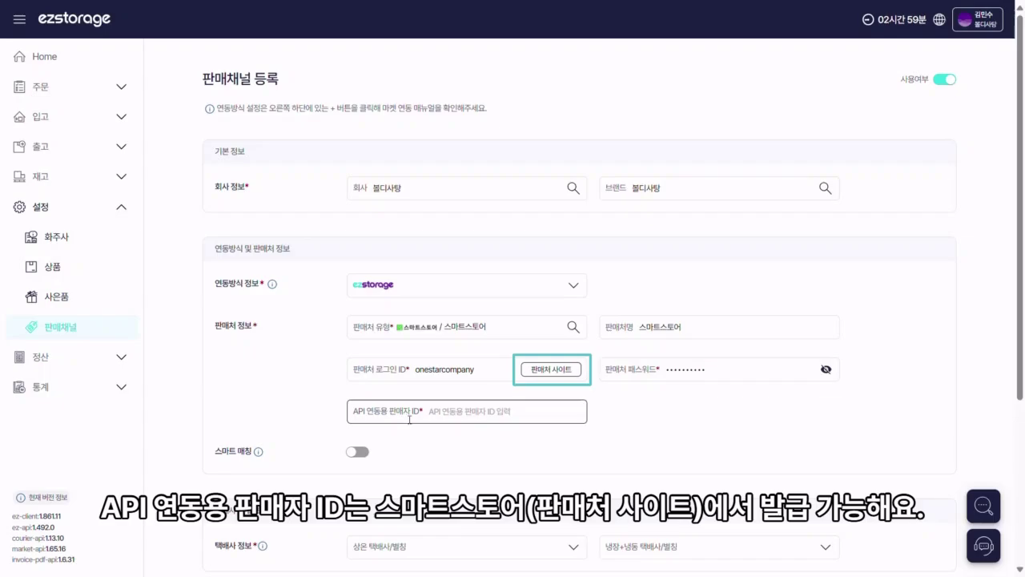
click(823, 517)
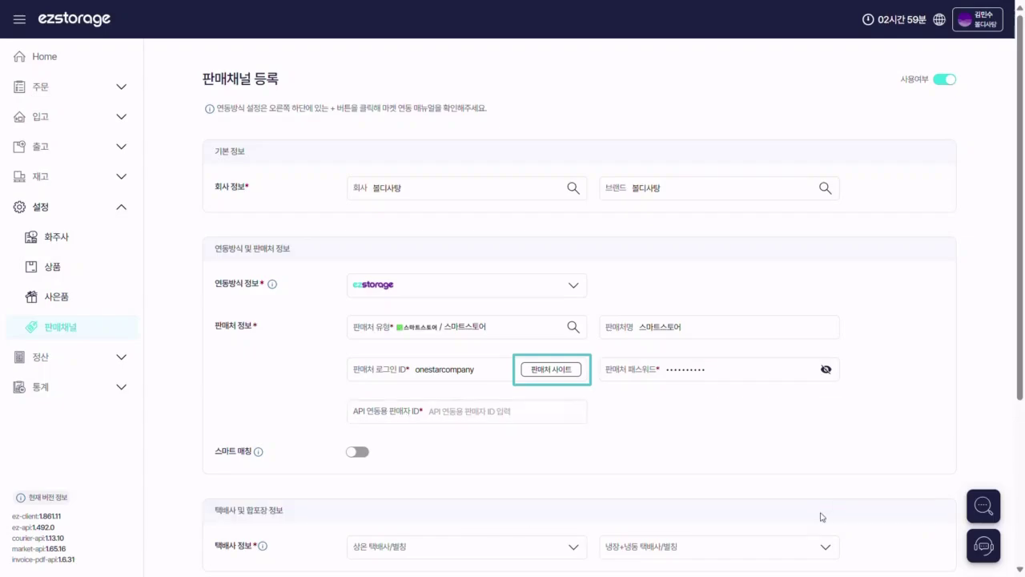
click(987, 551)
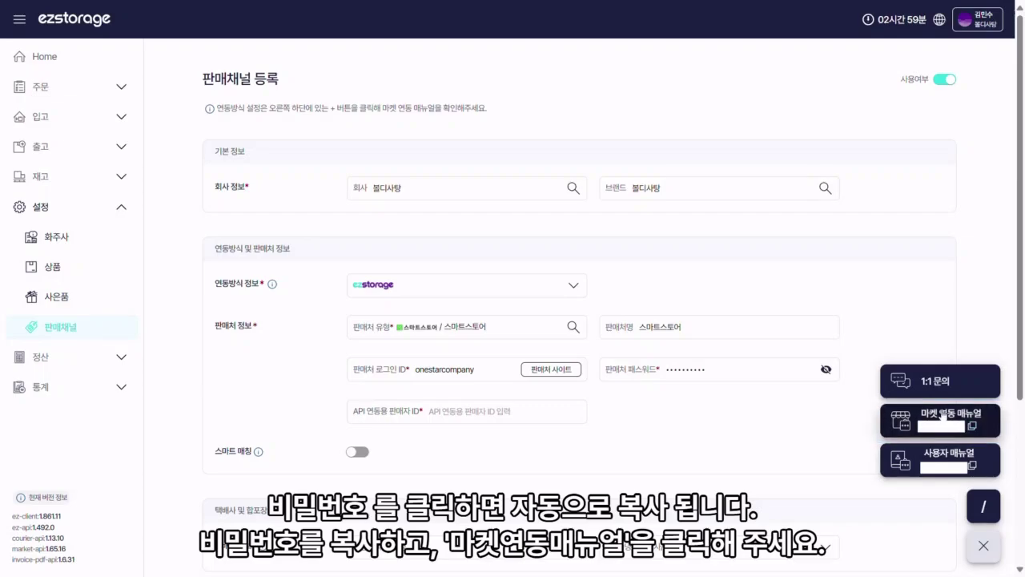
Step: Open the market integration manual and unlock it with the pasted password
click(944, 416)
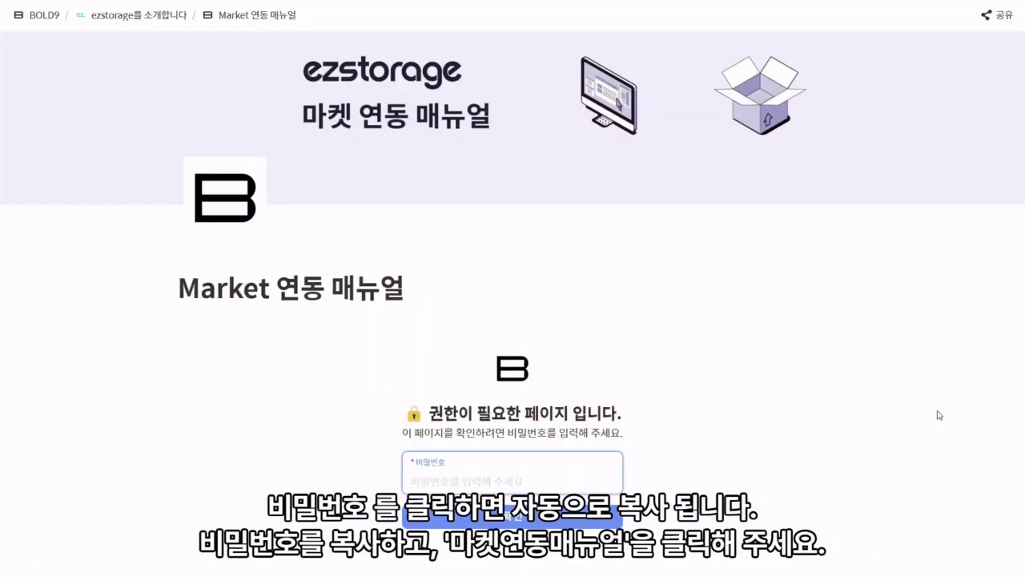
right_click(544, 472)
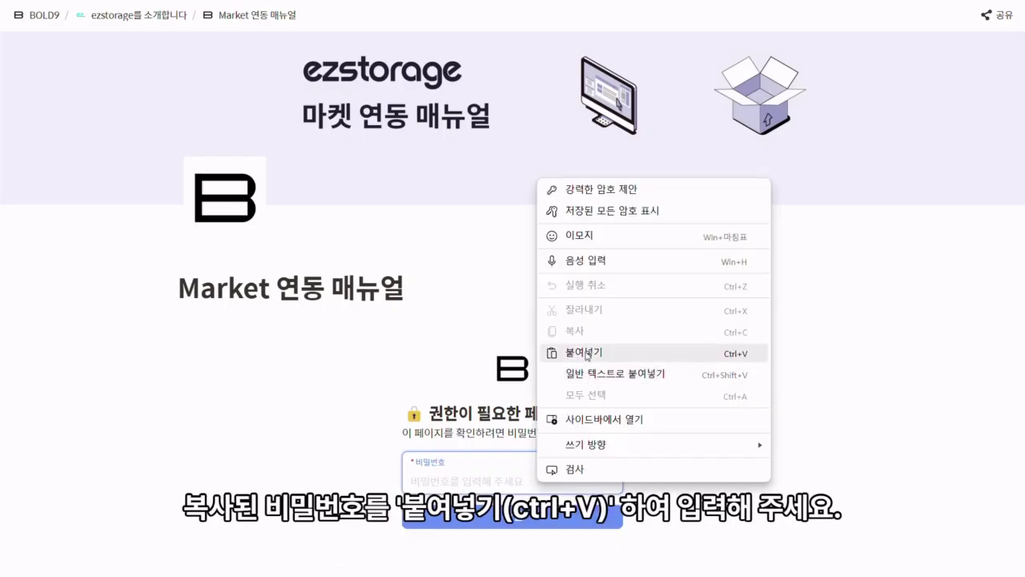
click(588, 353)
click(528, 521)
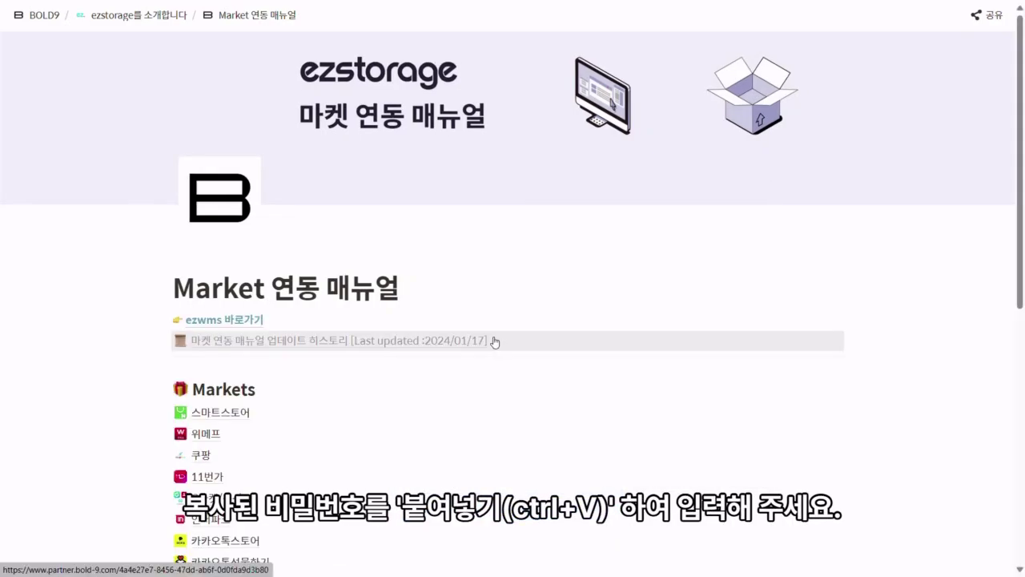
scroll(494, 338, down, 3)
scroll(495, 339, down, 1)
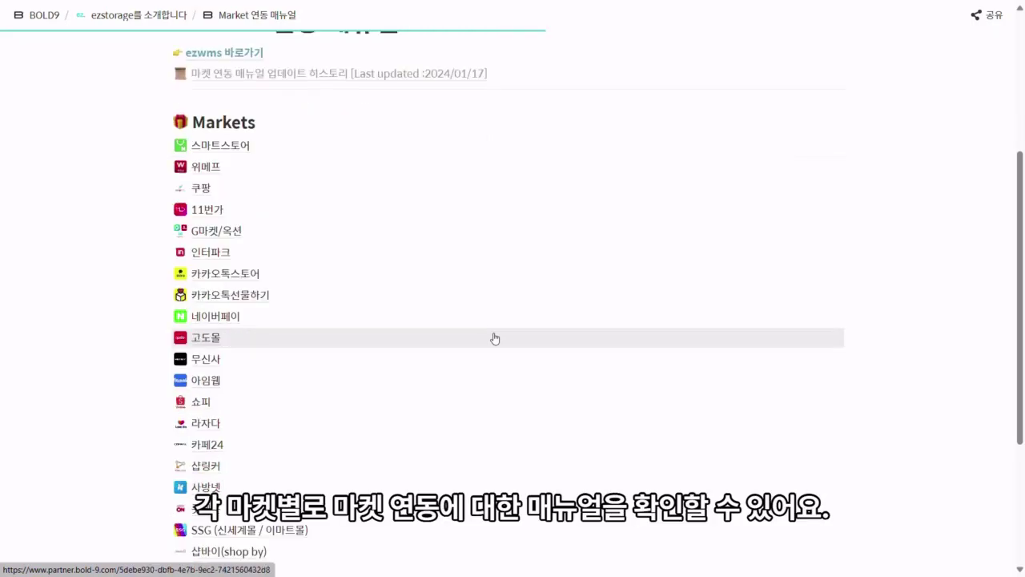
scroll(495, 338, down, 1)
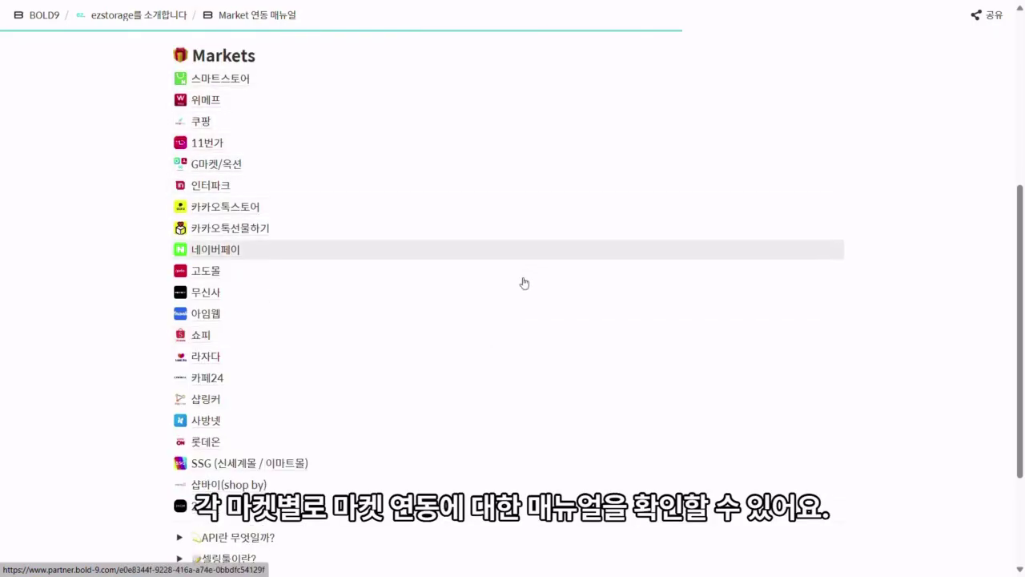
scroll(515, 413, down, 1)
scroll(511, 447, up, 1)
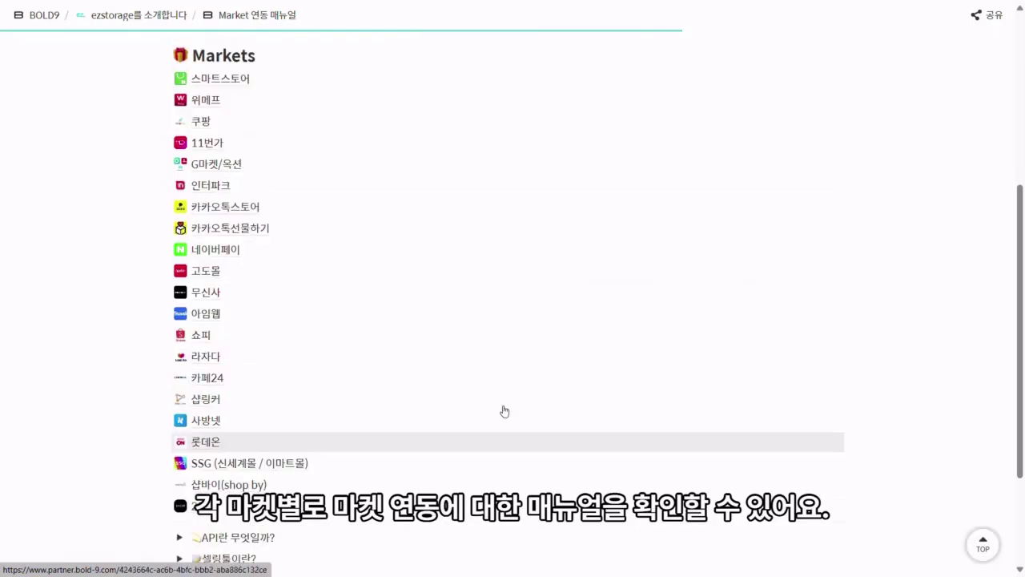
Step: Read the 스마트스토어 guide's API seller ID section, then return to the channel form
click(377, 84)
scroll(471, 260, down, 3)
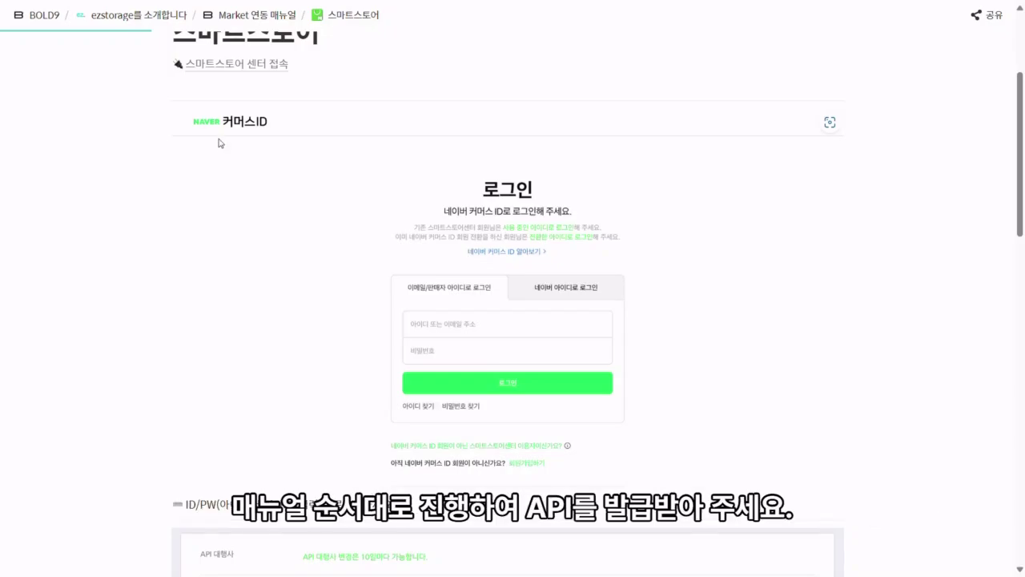
scroll(527, 265, down, 5)
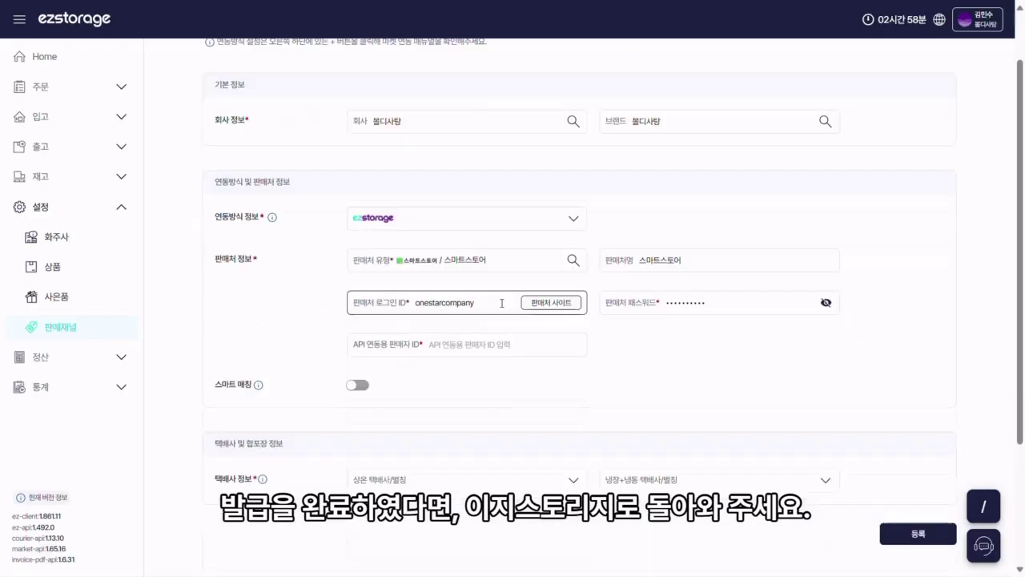
click(470, 345)
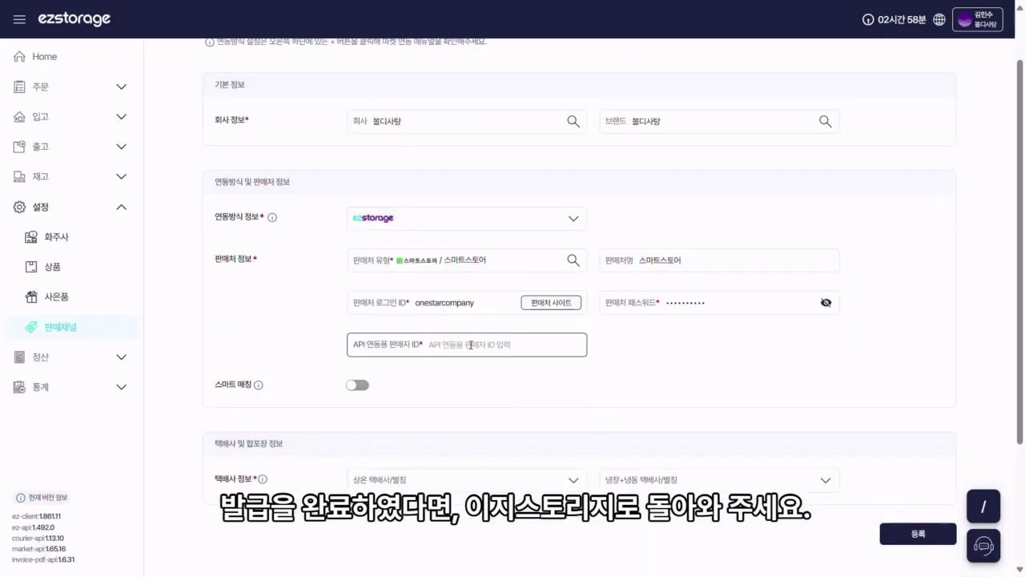
Step: Enter the API 연동용 판매자 ID and register the 스마트스토어 channel
text(onesta)
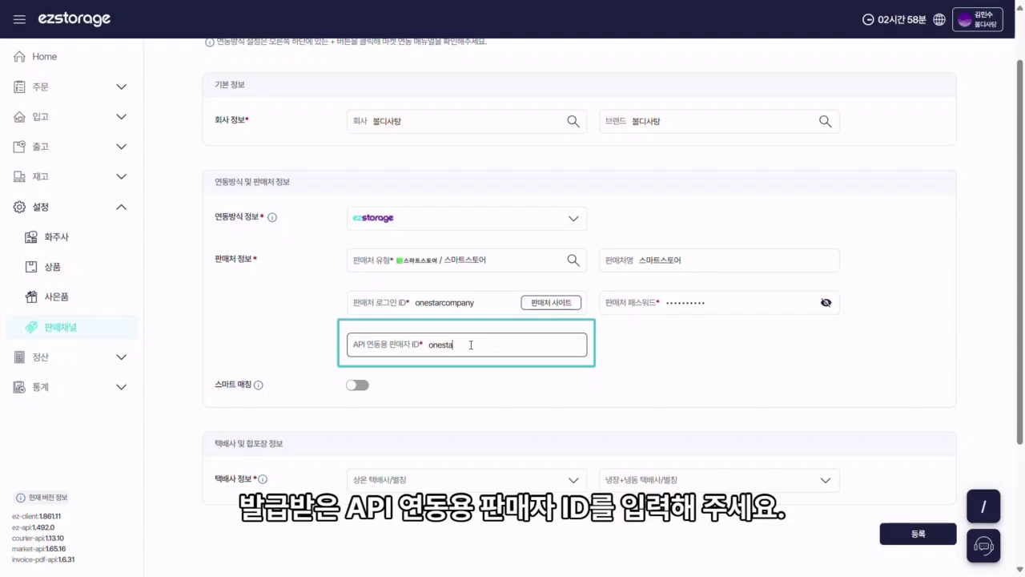
text(rtest)
text(_03)
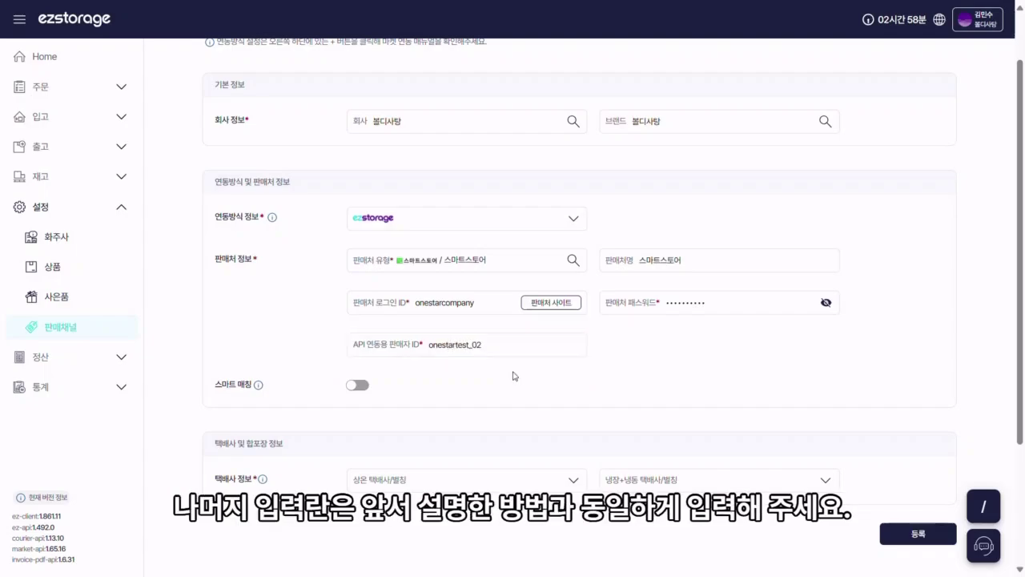
scroll(691, 349, down, 5)
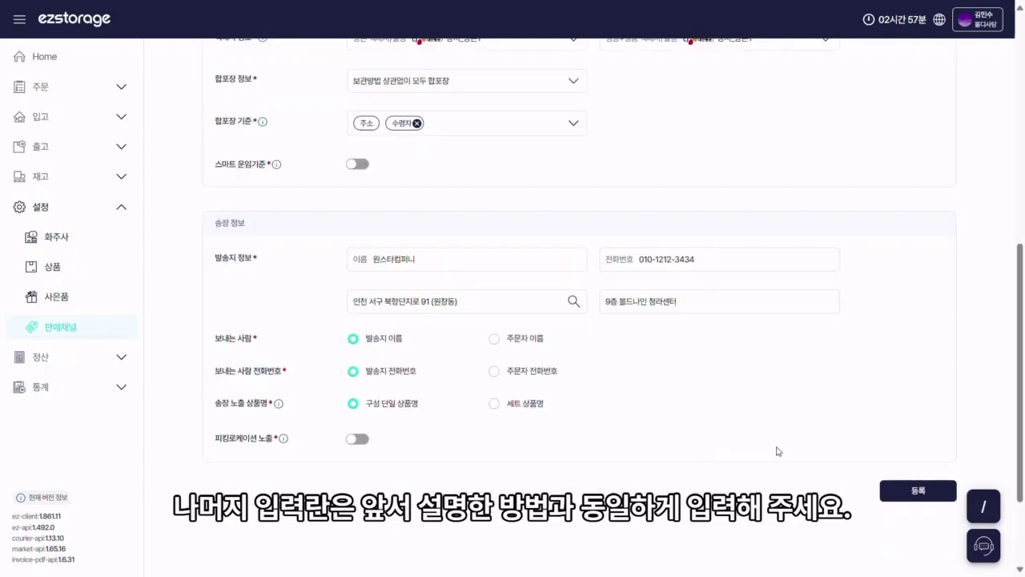
scroll(776, 451, down, 1)
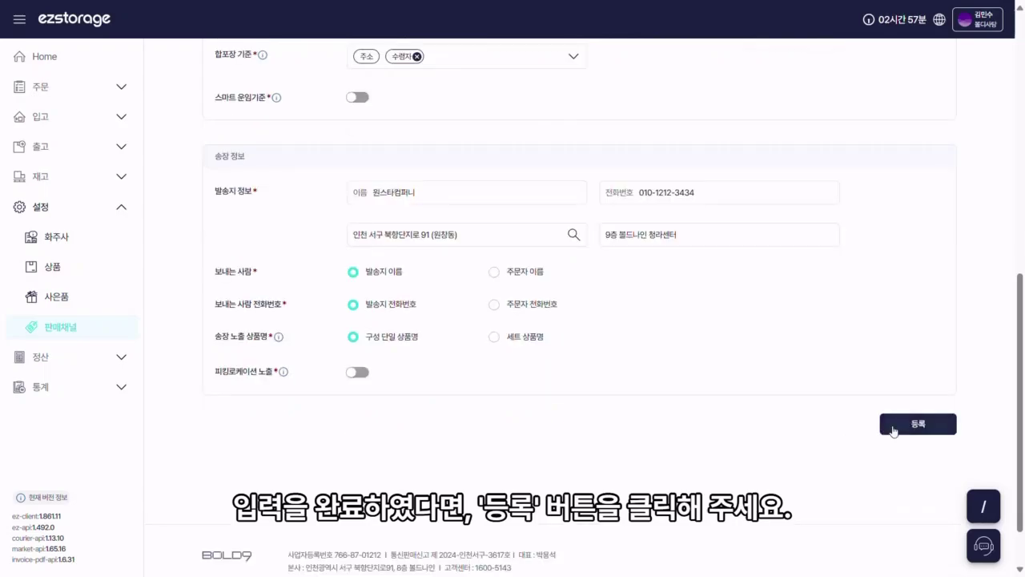
click(914, 427)
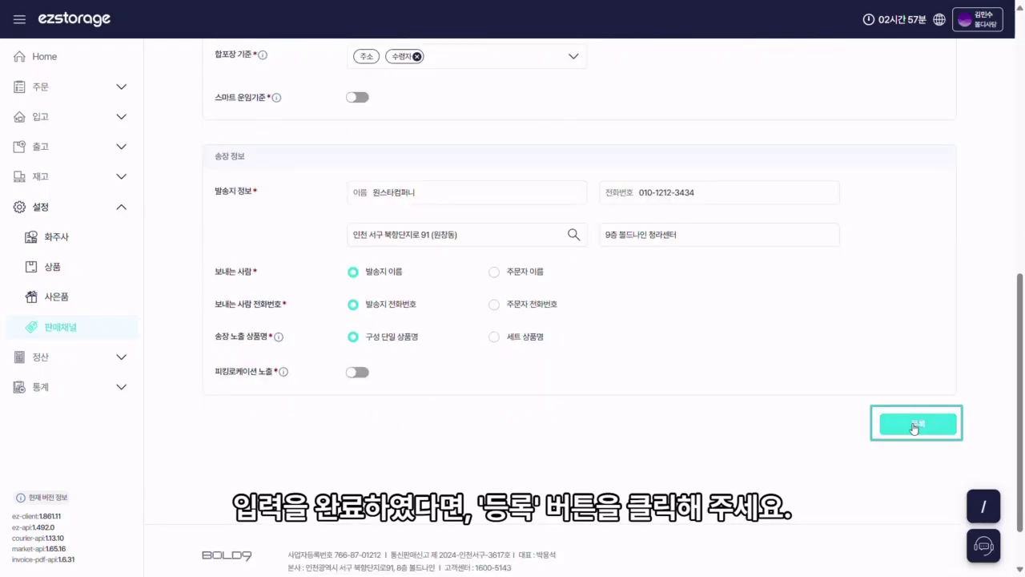
click(914, 427)
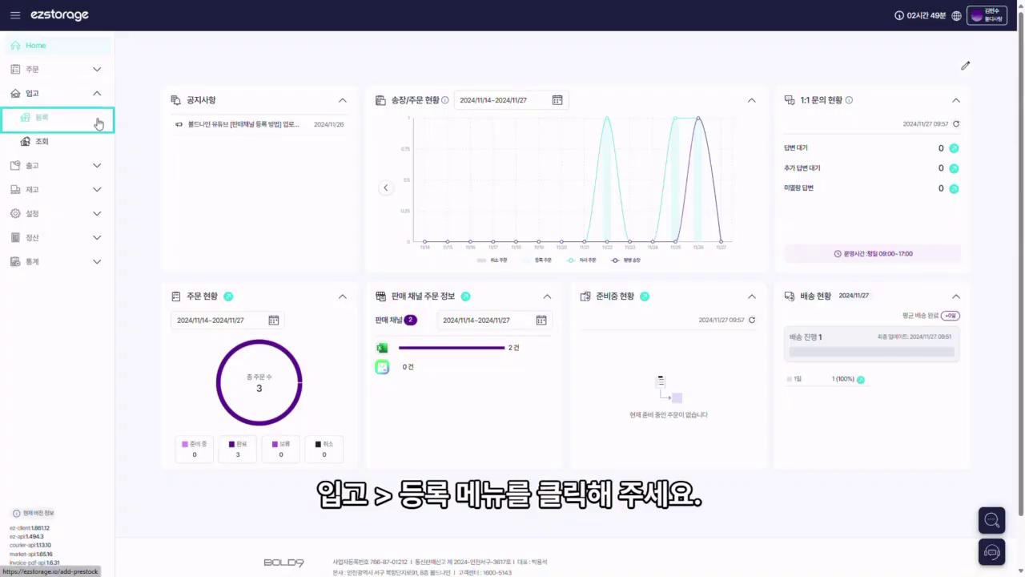
Step: Go to 입고 > 등록 in the left sidebar to reach inbound registration
click(97, 124)
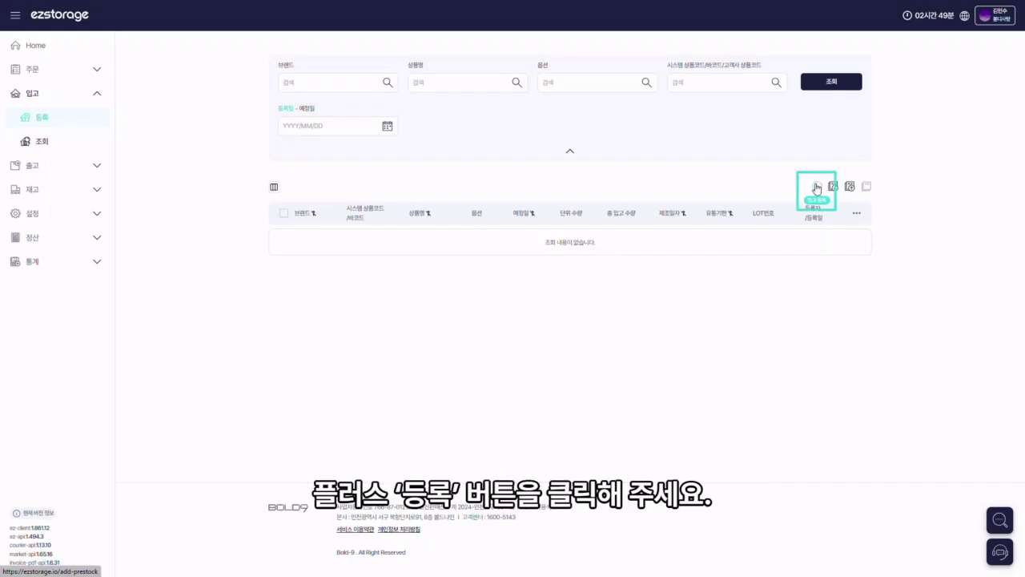
Step: Start a new inbound schedule with brand 볼디사탕 and product 초코링도넛
click(817, 188)
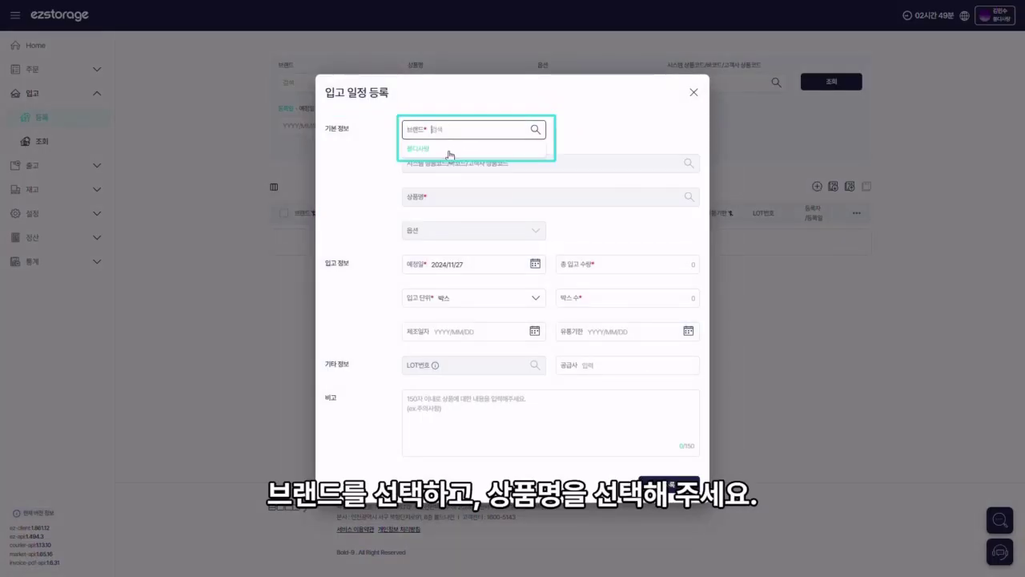
click(451, 151)
click(451, 196)
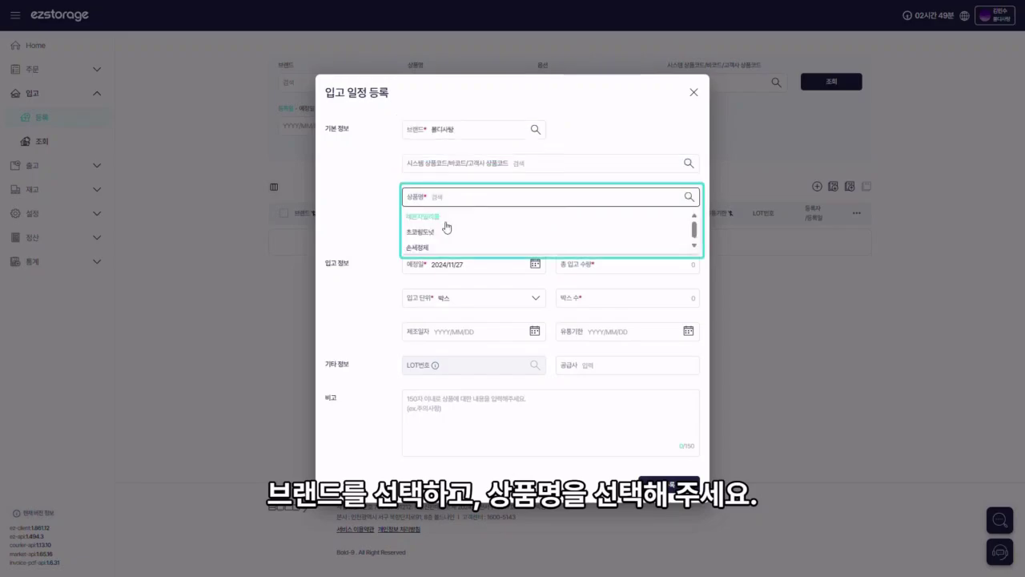
click(446, 233)
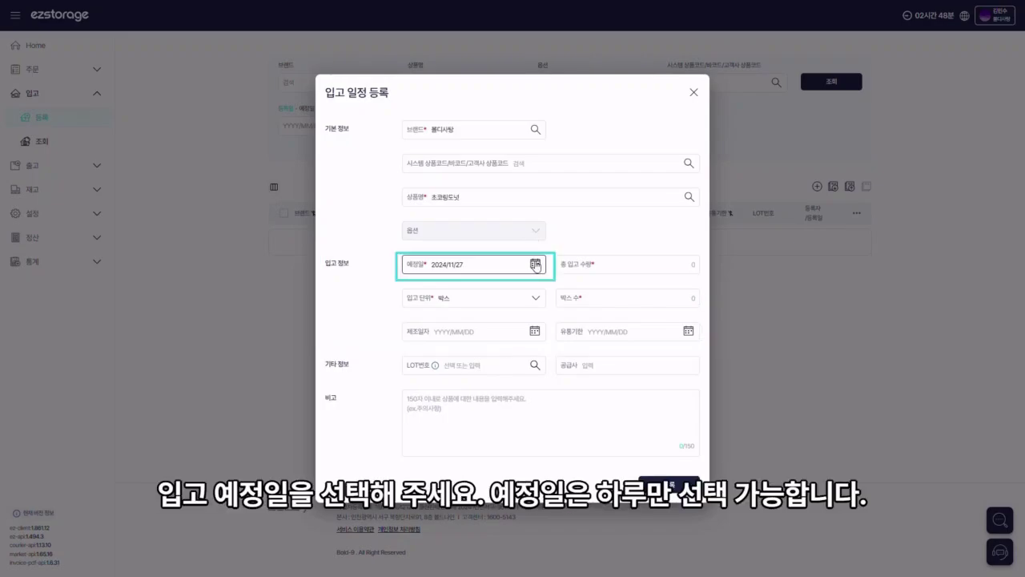
Step: Set the expected date to 2024/11/29, total quantity 100, and unit 박스 with 5 boxes
click(536, 265)
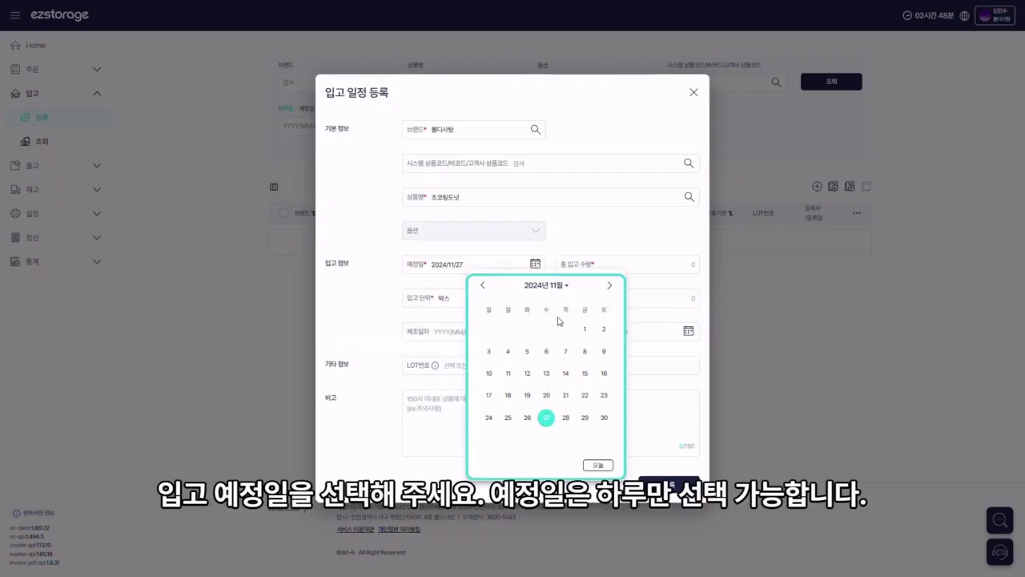
click(585, 417)
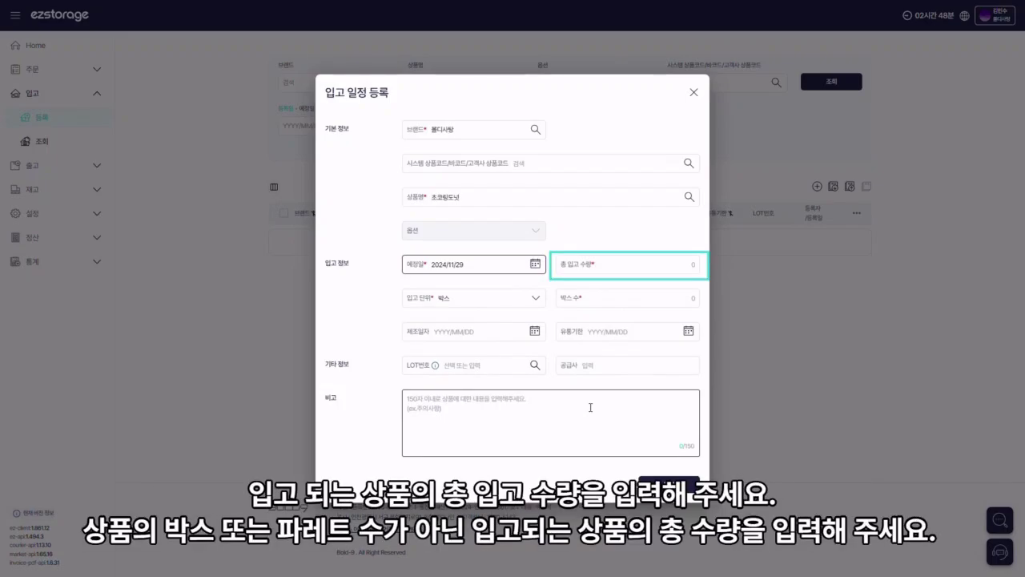
click(649, 266)
text(100)
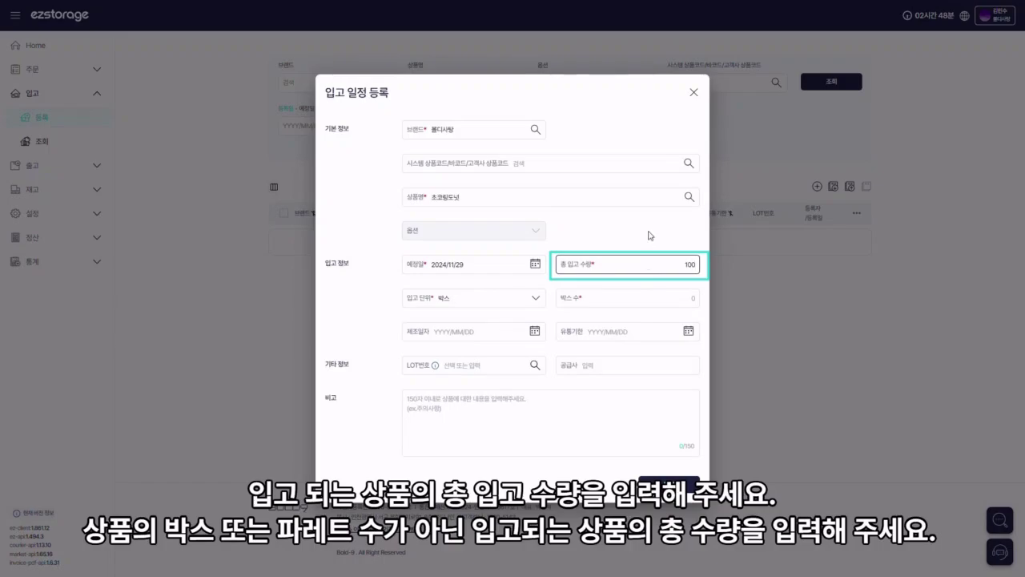
click(536, 297)
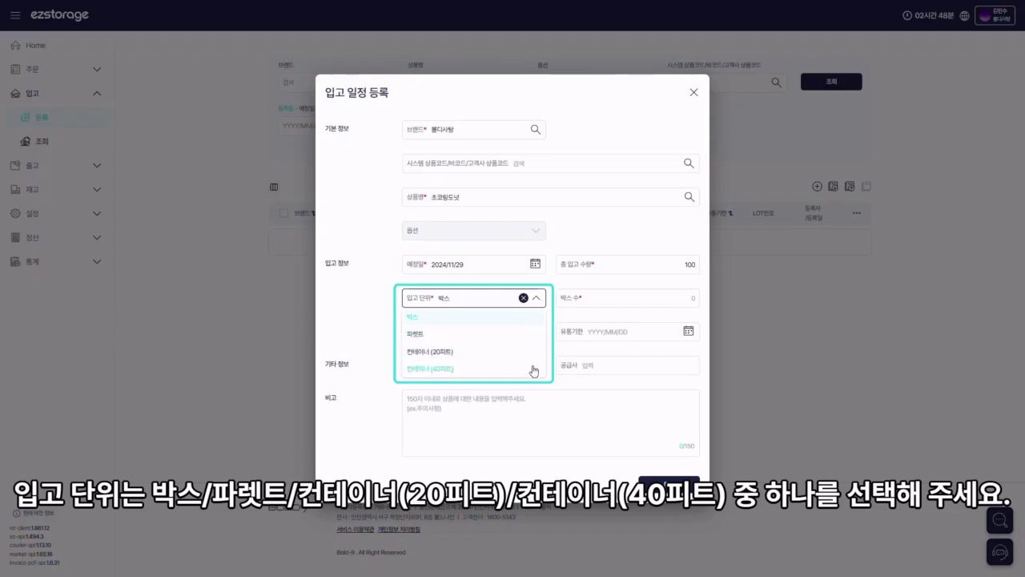
click(531, 320)
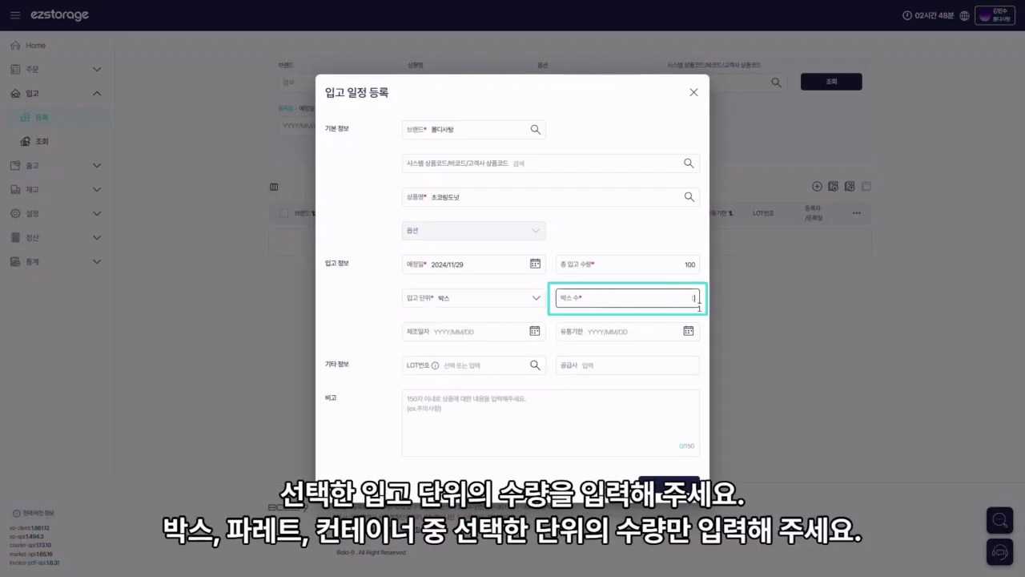
text(5)
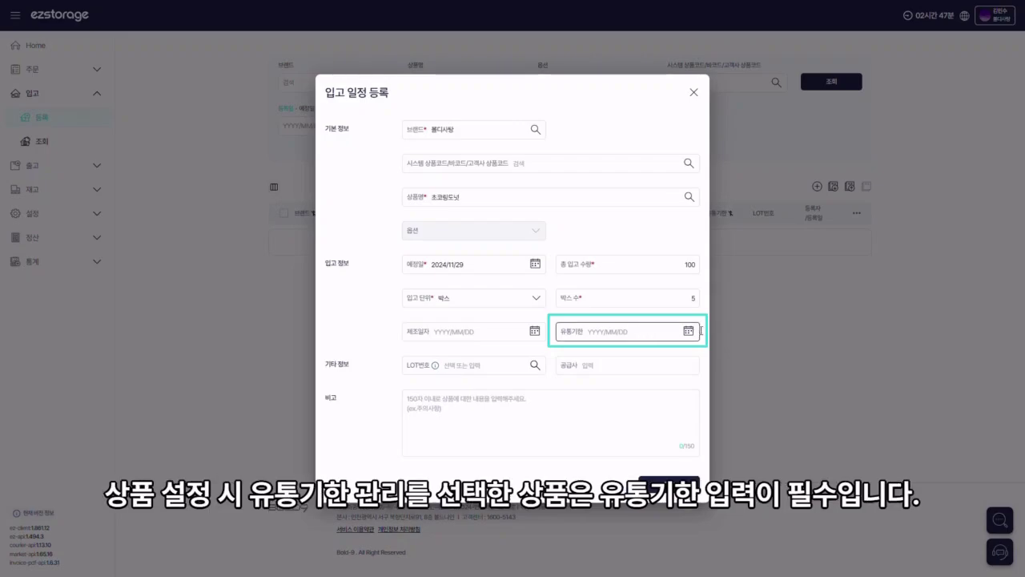
Step: Pick 2025/01/31 as the expiry date and register the 초코렛도넛 inbound schedule
click(688, 331)
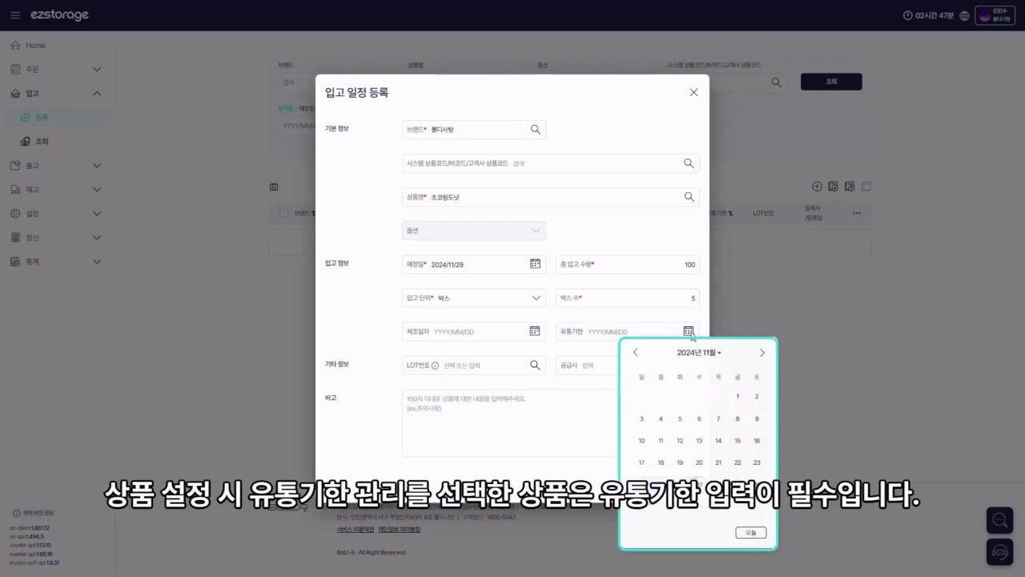
click(763, 354)
click(763, 354)
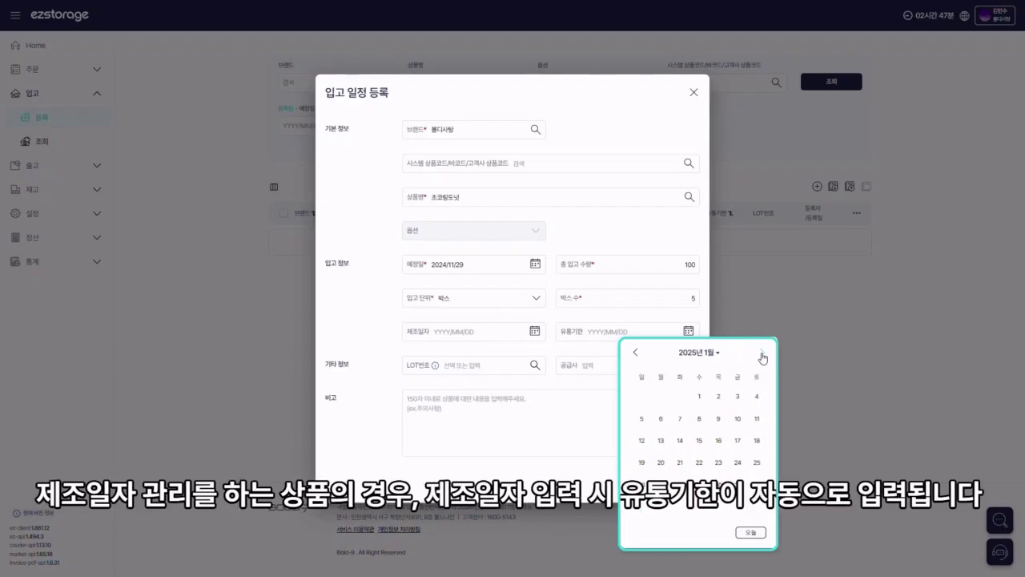
click(738, 484)
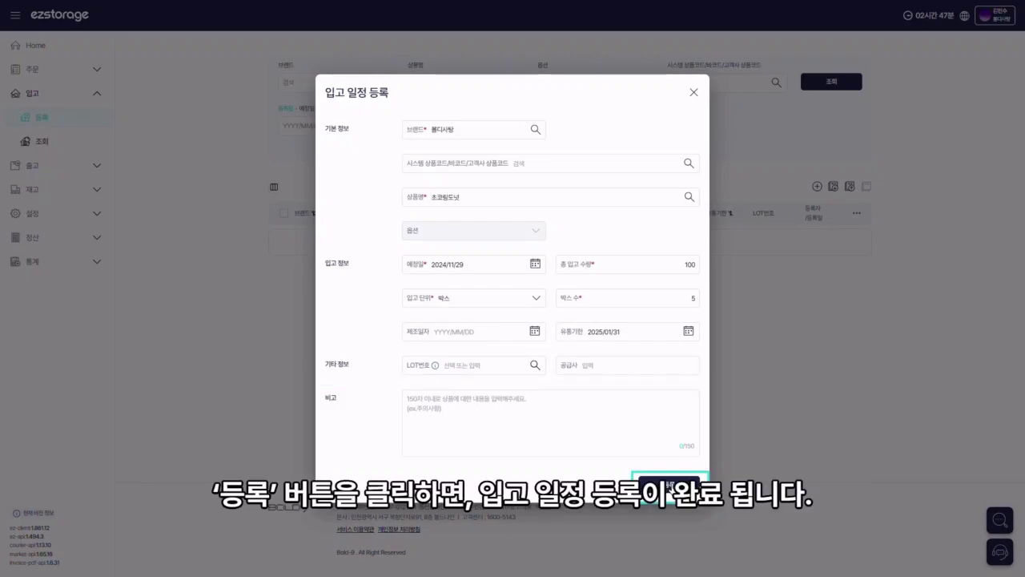
click(670, 488)
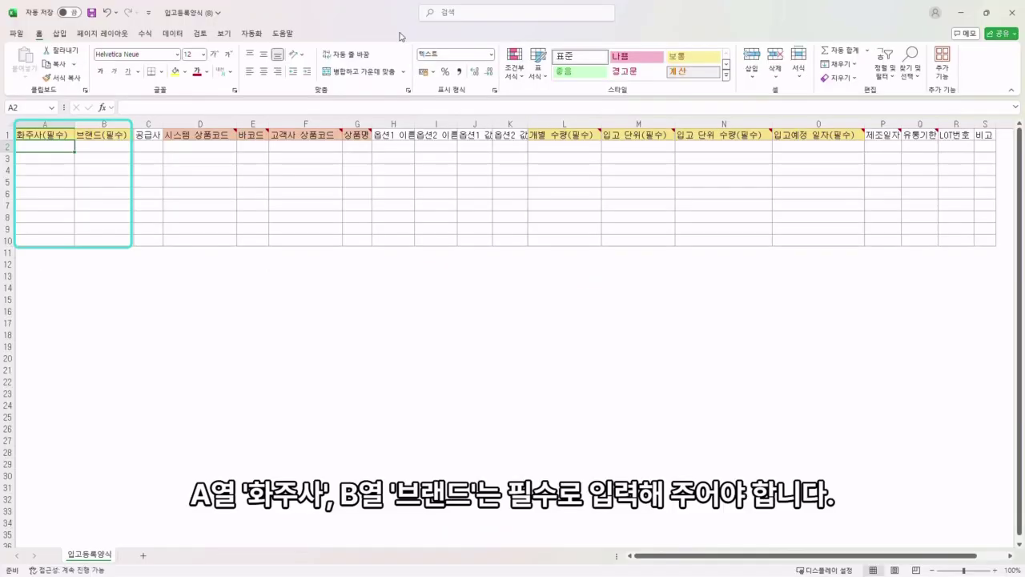
Step: Enter the shipper name in A2 and the brand name in B2
double_click(41, 146)
text(롤디서랑)
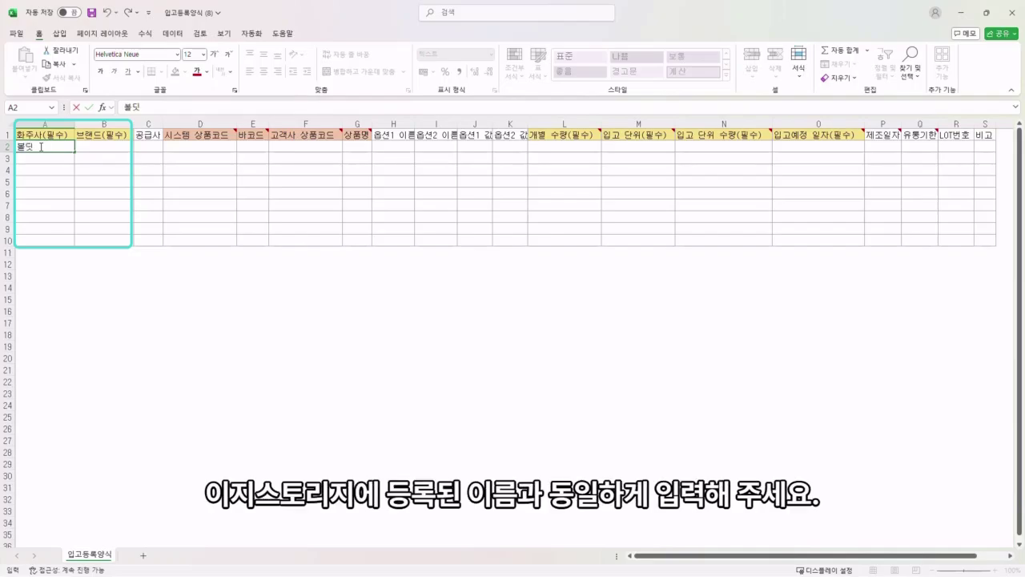
key(Tab)
text(롤디서랑)
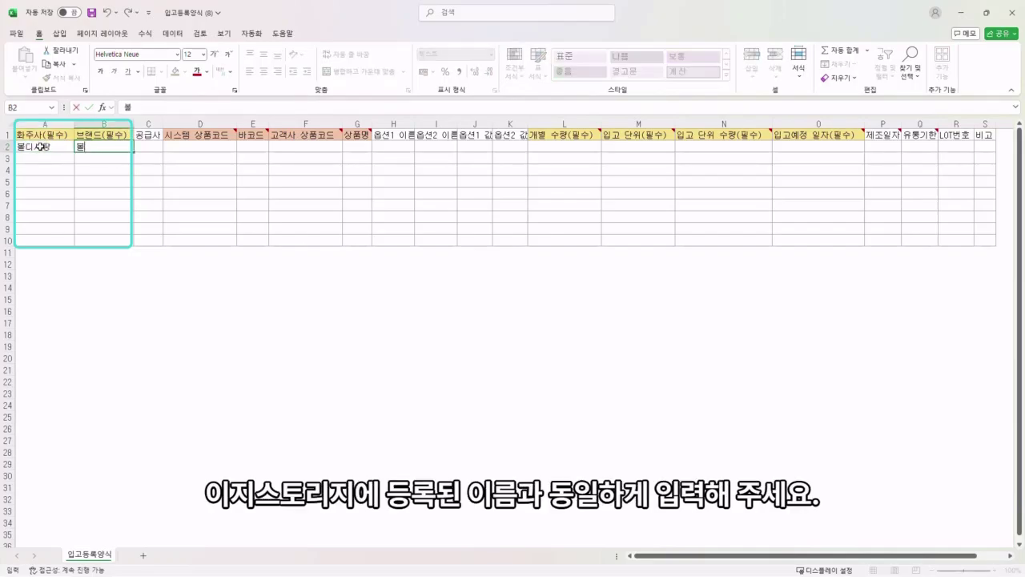
key(Return)
Step: Enter the product name 초코링도넛 in cell G2
mouse_move(217, 137)
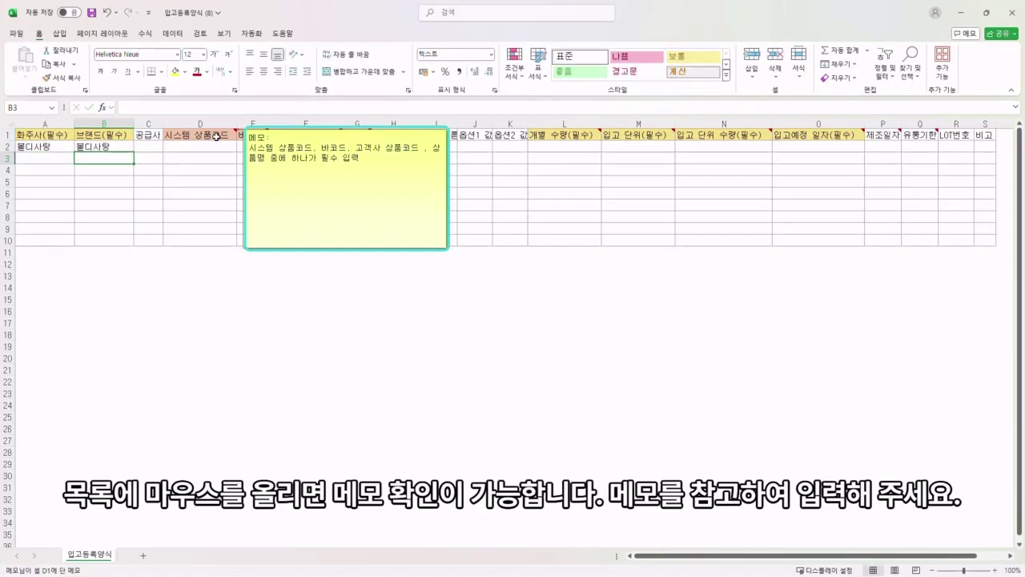
mouse_move(254, 136)
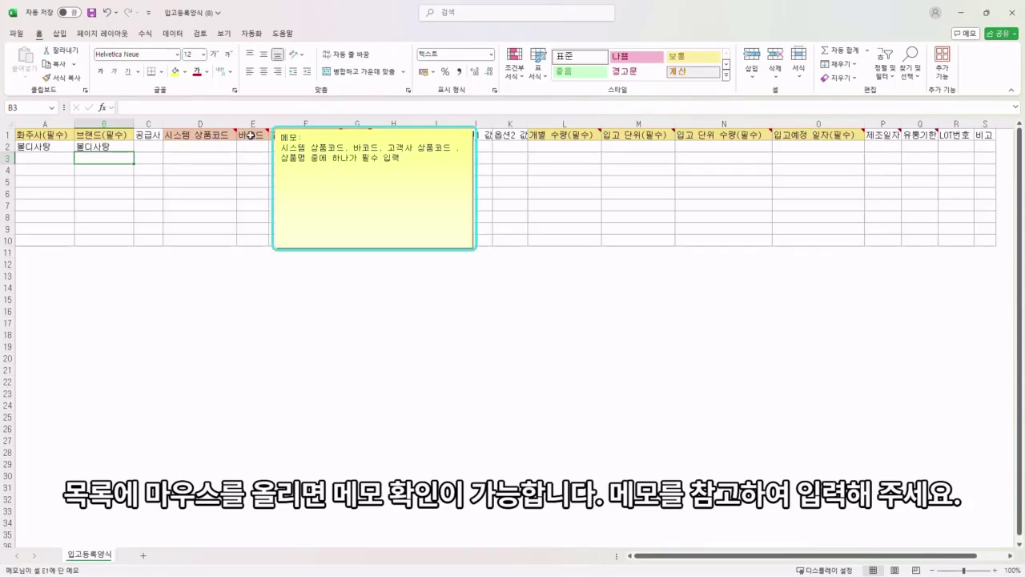
mouse_move(312, 138)
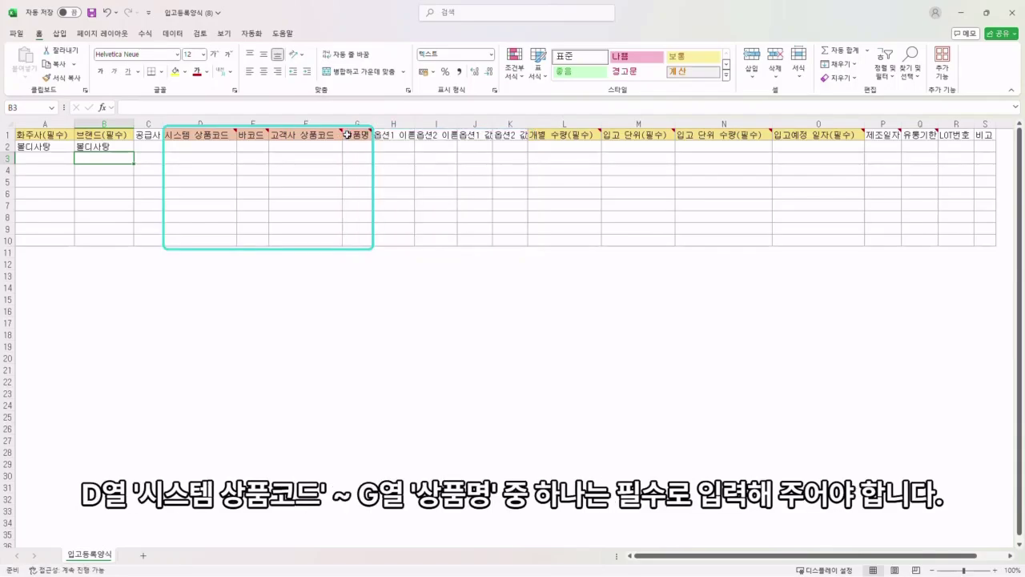
mouse_move(350, 135)
click(353, 150)
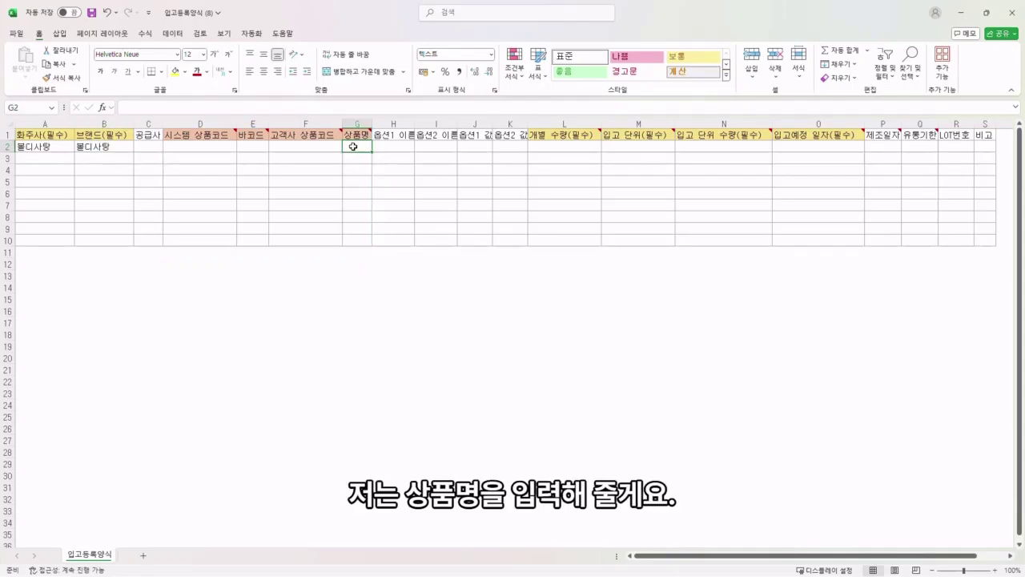
text(초코링도너ㅅ)
key(Return)
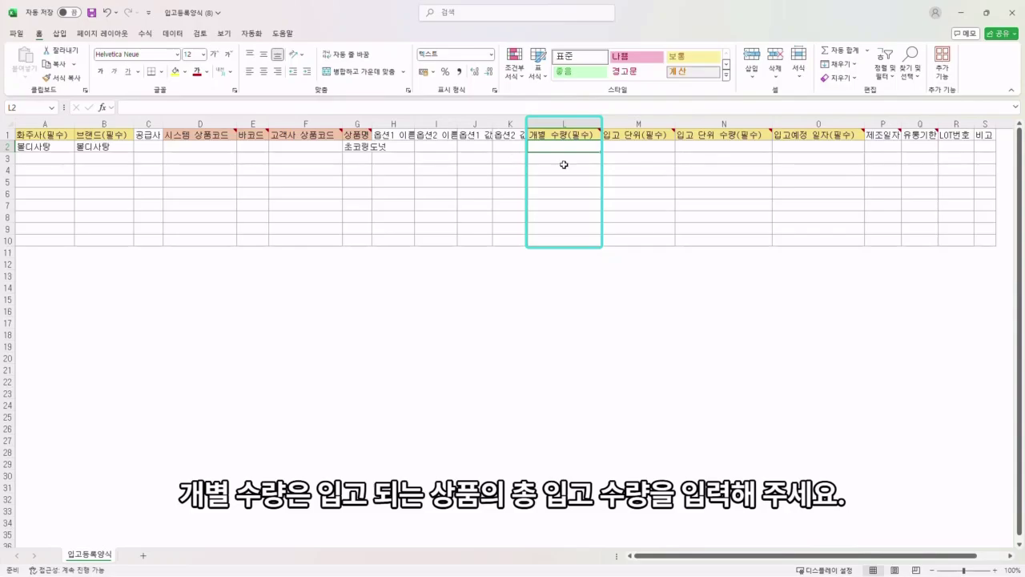
Step: Enter quantity 100 in L2 and inbound unit BOX in M2
text(100)
key(Return)
click(630, 148)
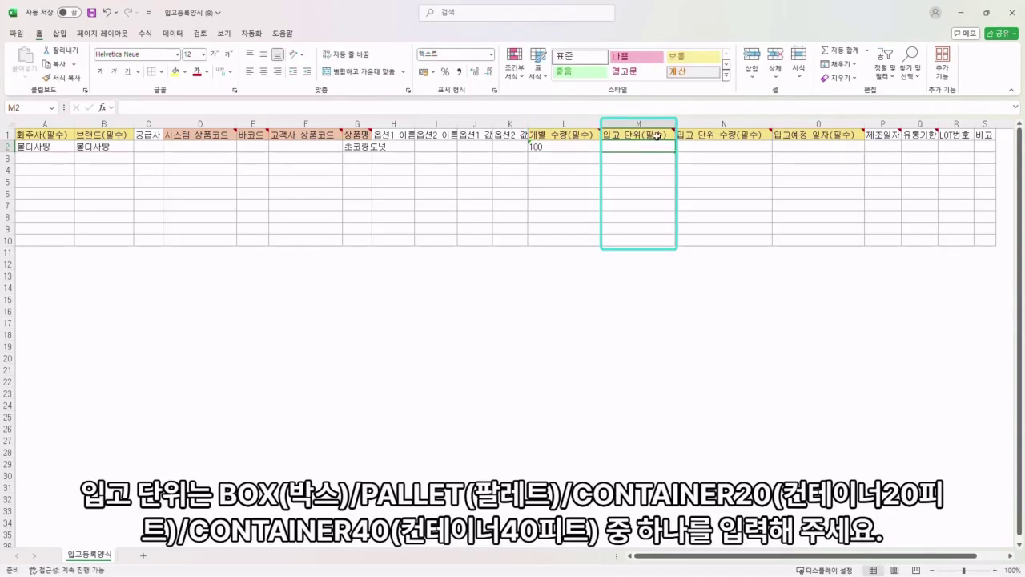
mouse_move(657, 136)
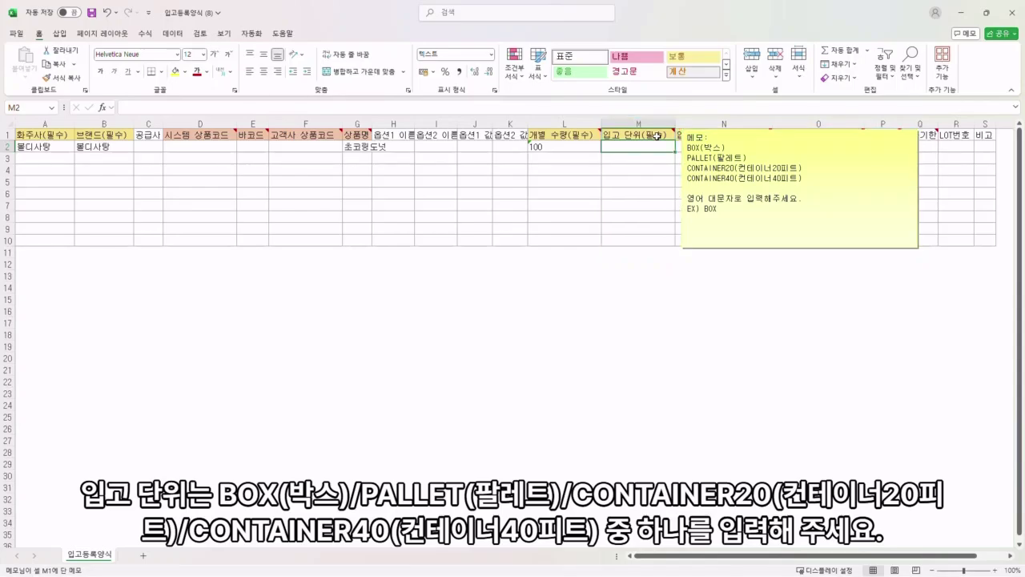
double_click(648, 148)
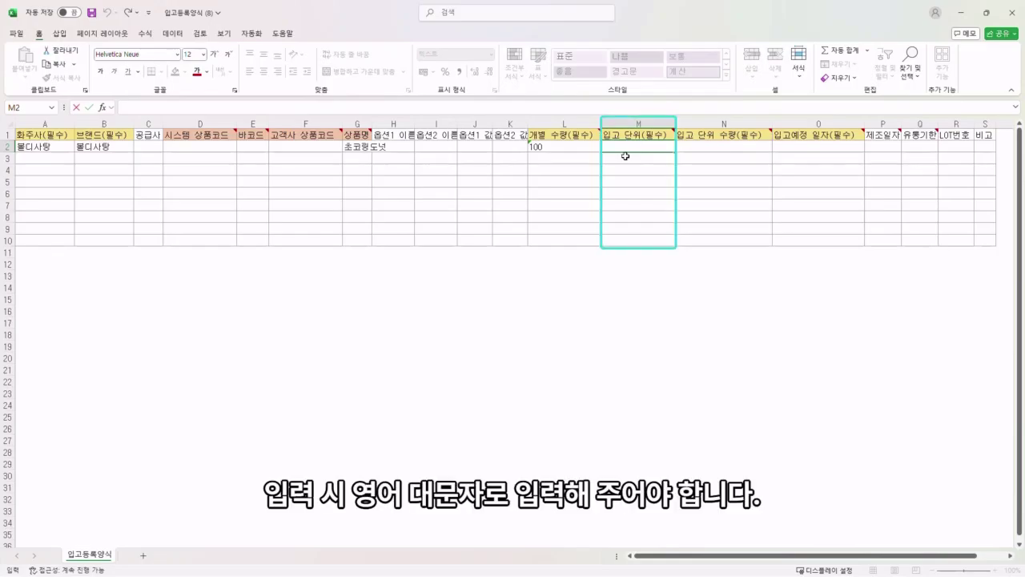
text(BOX)
click(727, 134)
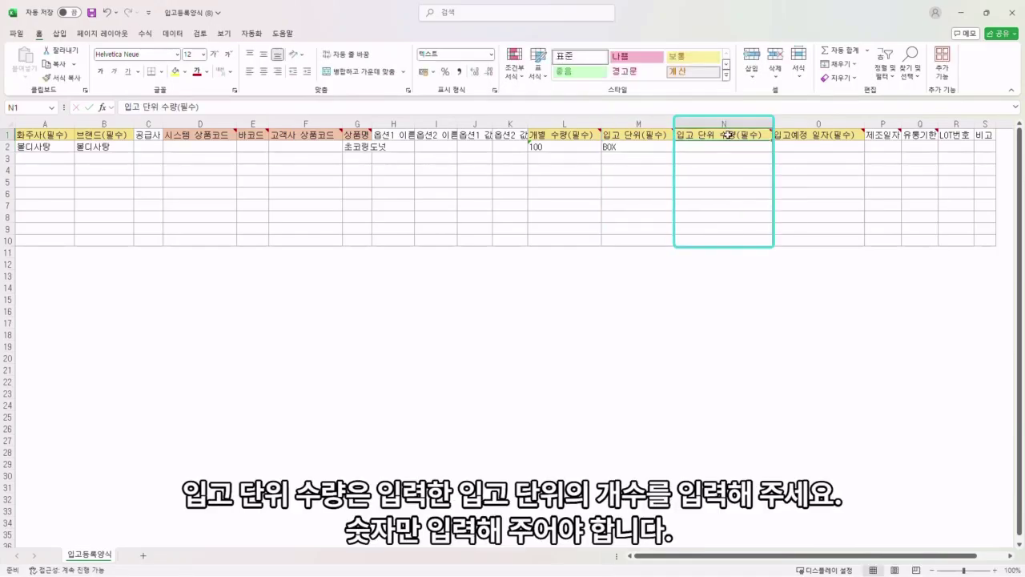
mouse_move(727, 135)
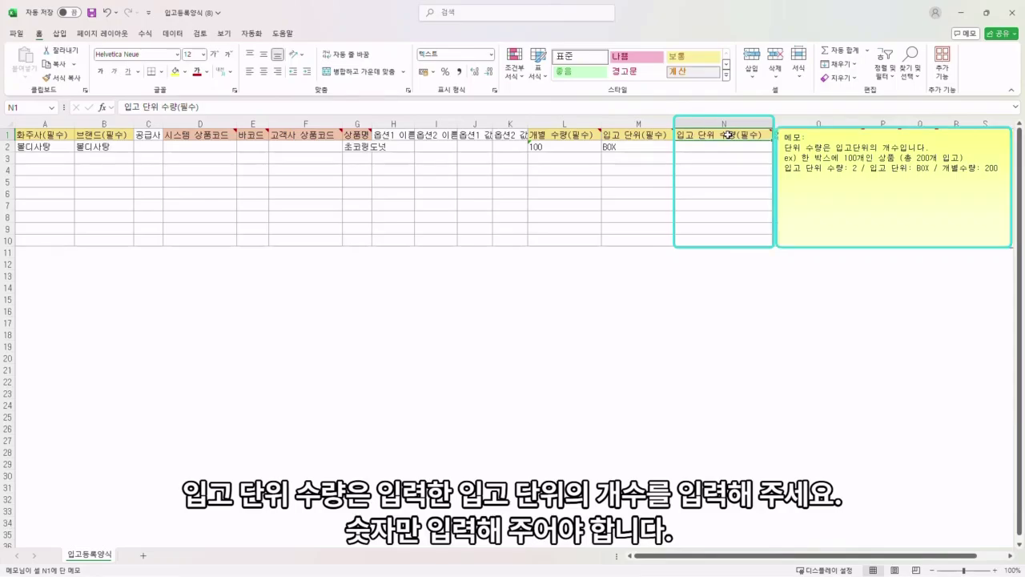
Step: Enter unit count 5 in N2 and scheduled date 2024-11-29 in O2
click(730, 151)
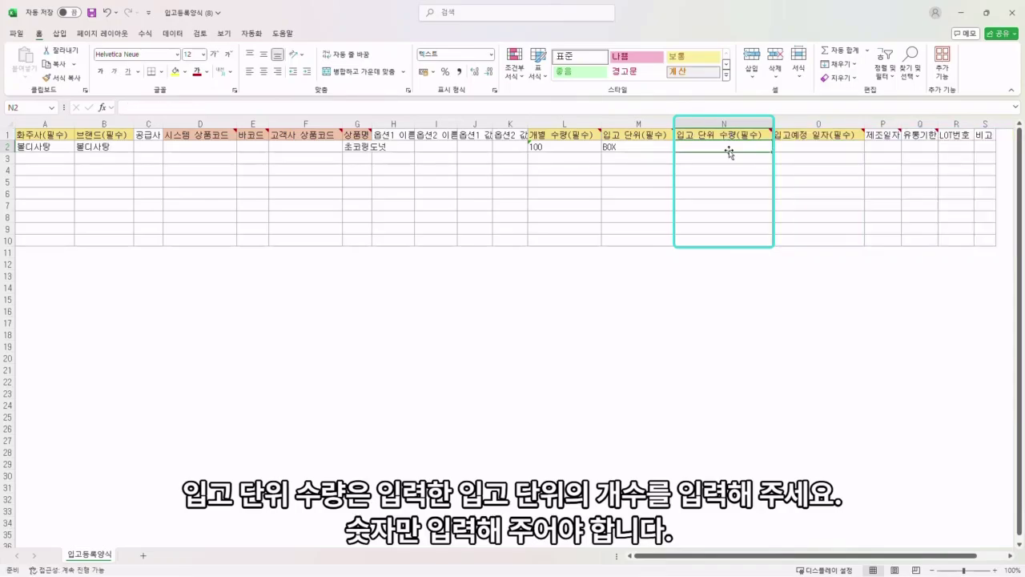
text(5)
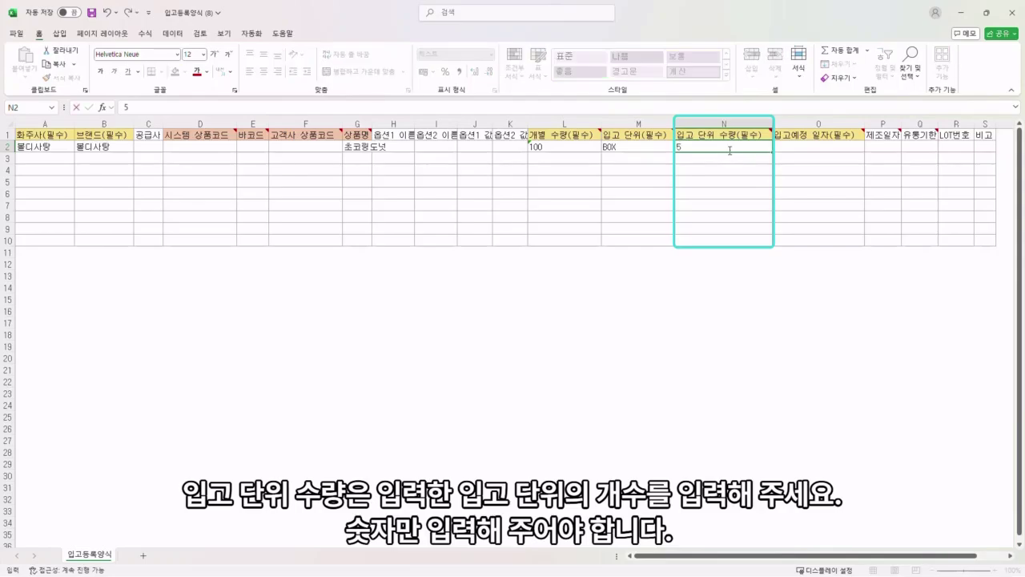
click(785, 136)
mouse_move(756, 136)
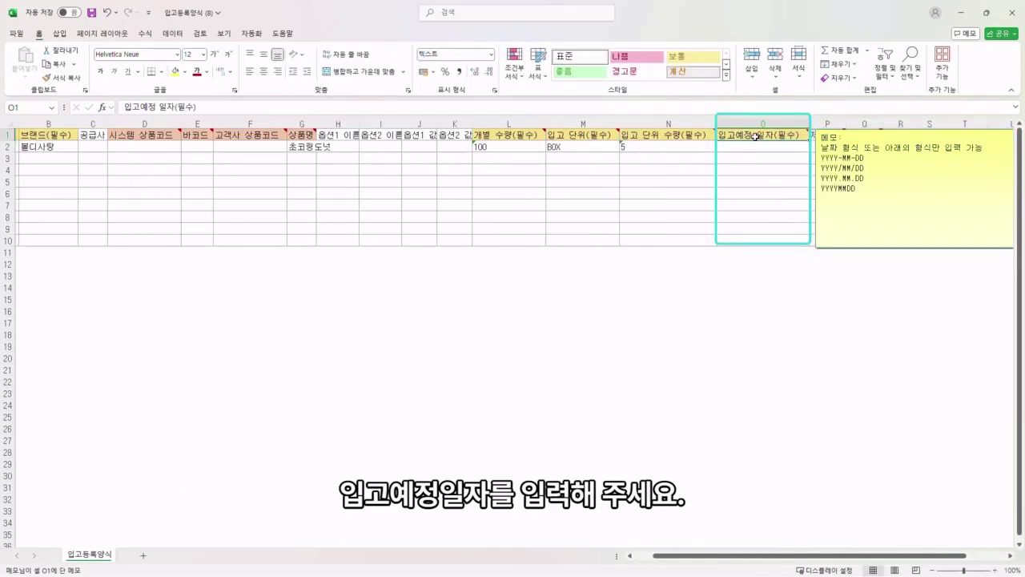
click(753, 151)
text(202)
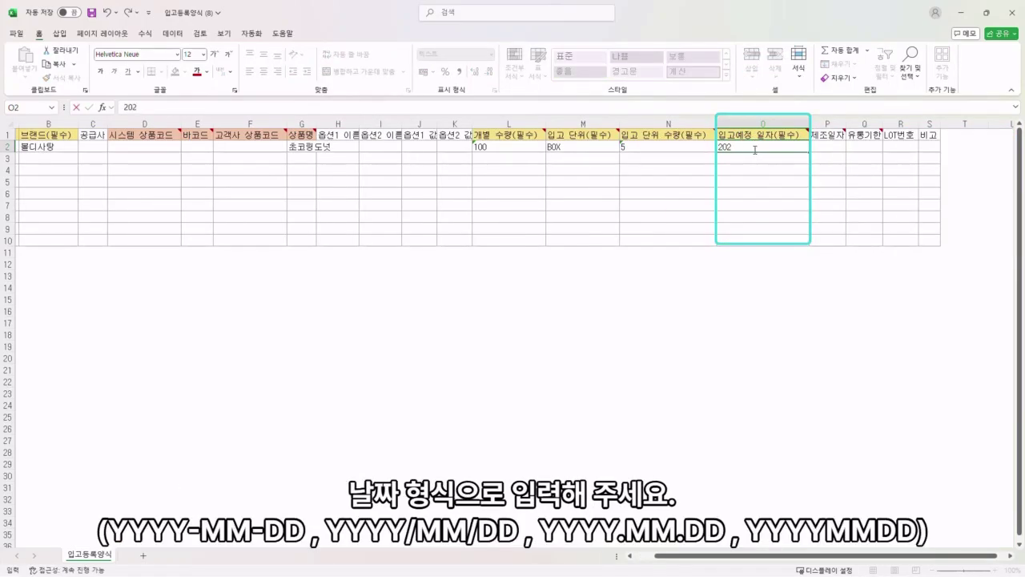
text(4-11-29)
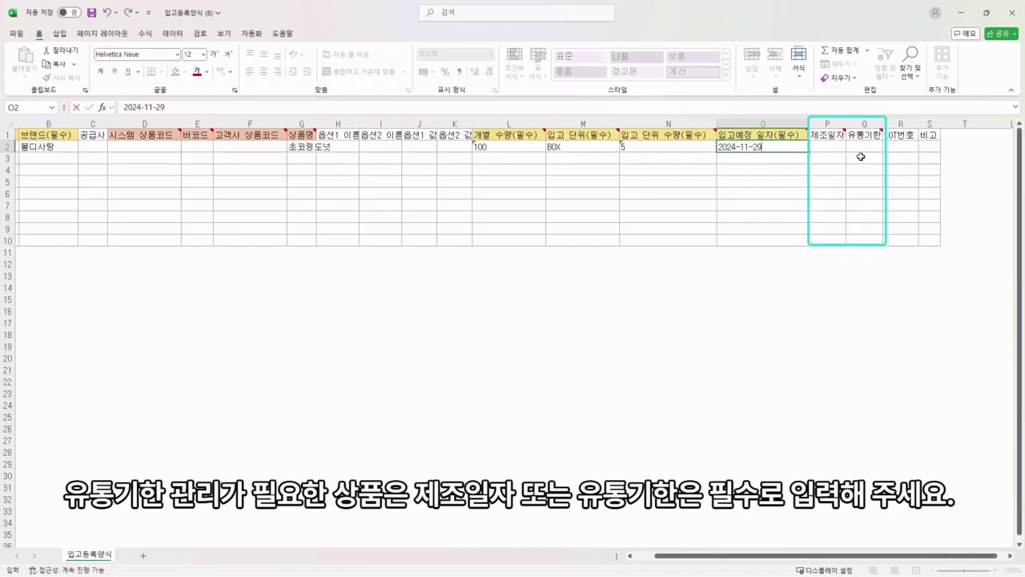
Step: Enter expiry date 2025-01-31 in the first row
click(859, 147)
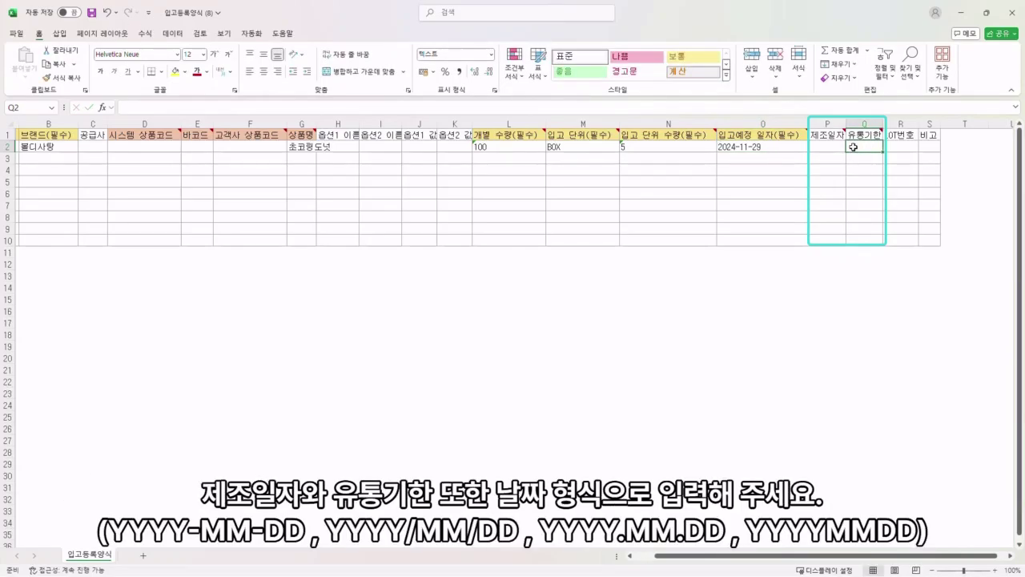
text(2025)
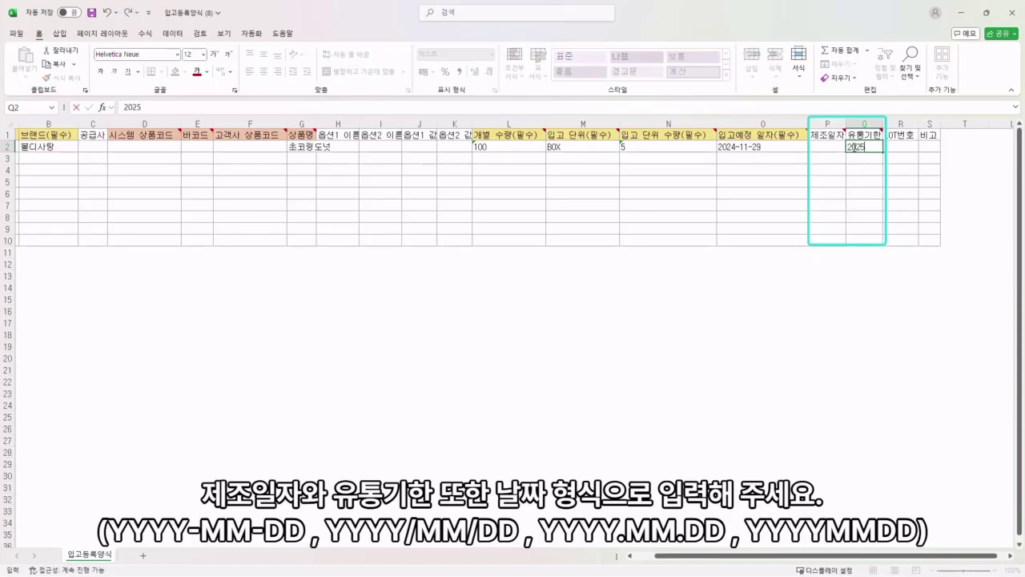
text(-01-31)
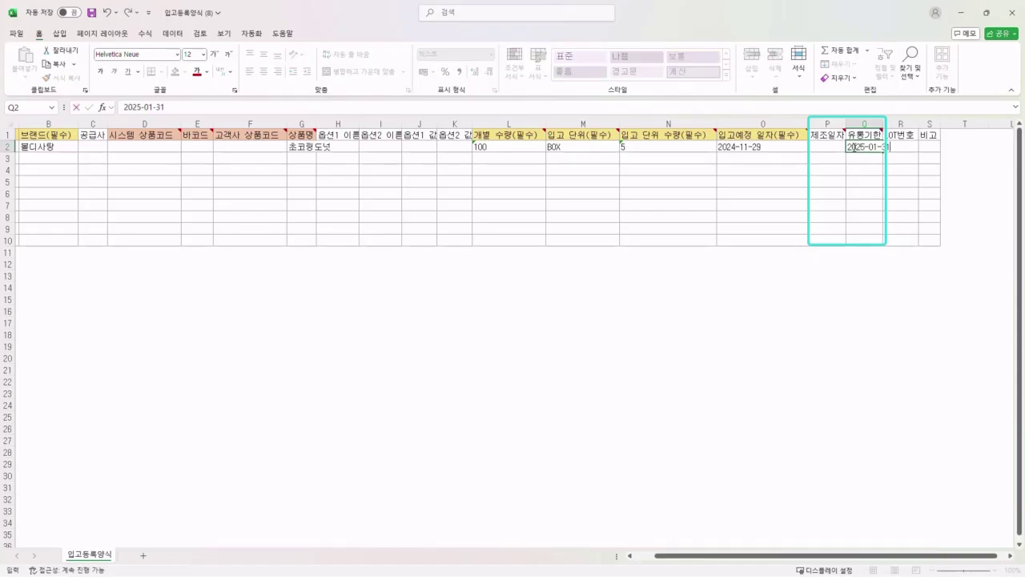
key(Return)
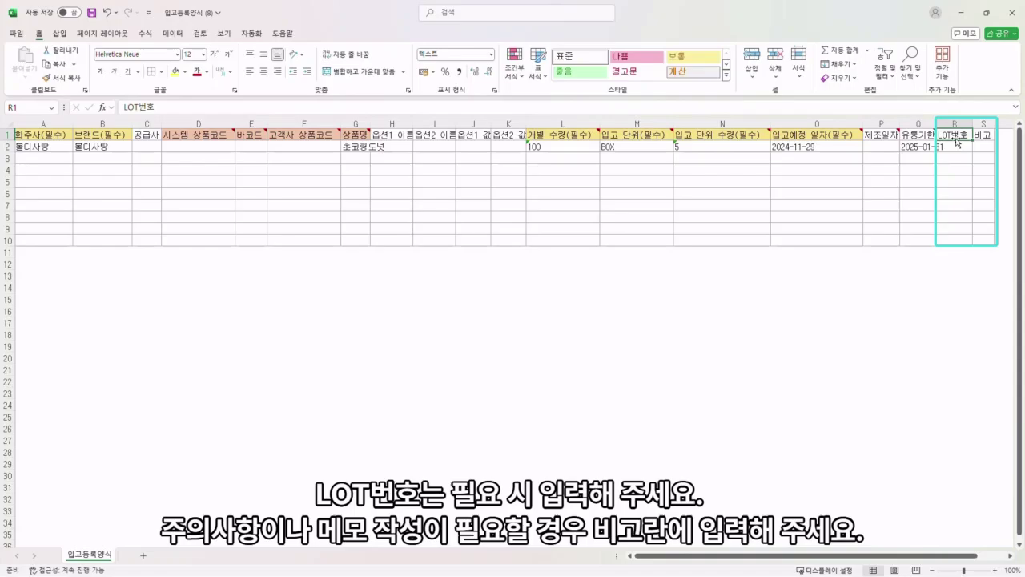
Step: Add 손세정제 as the second row's product name and save the workbook
click(992, 141)
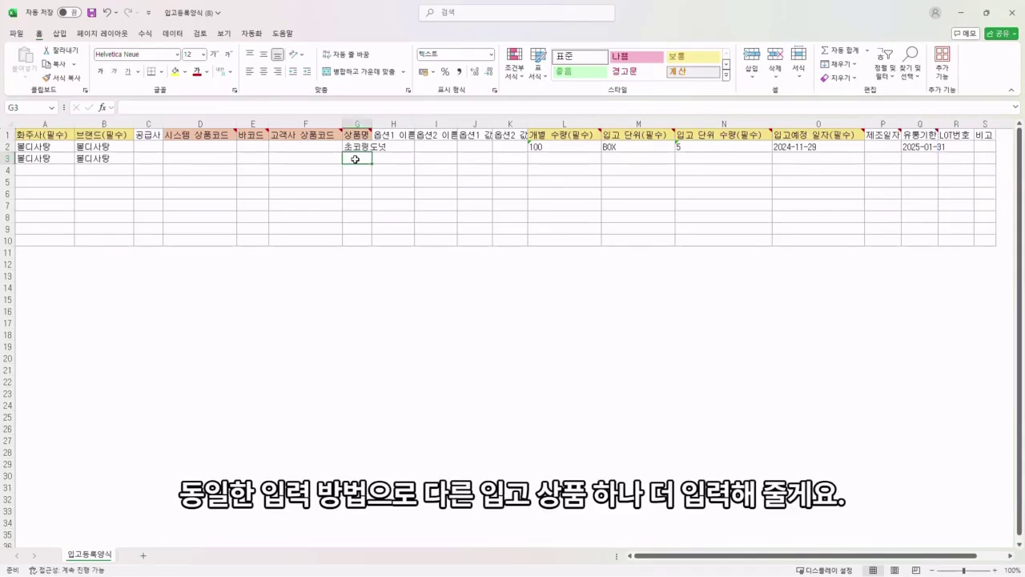
text(손세정제)
key(Return)
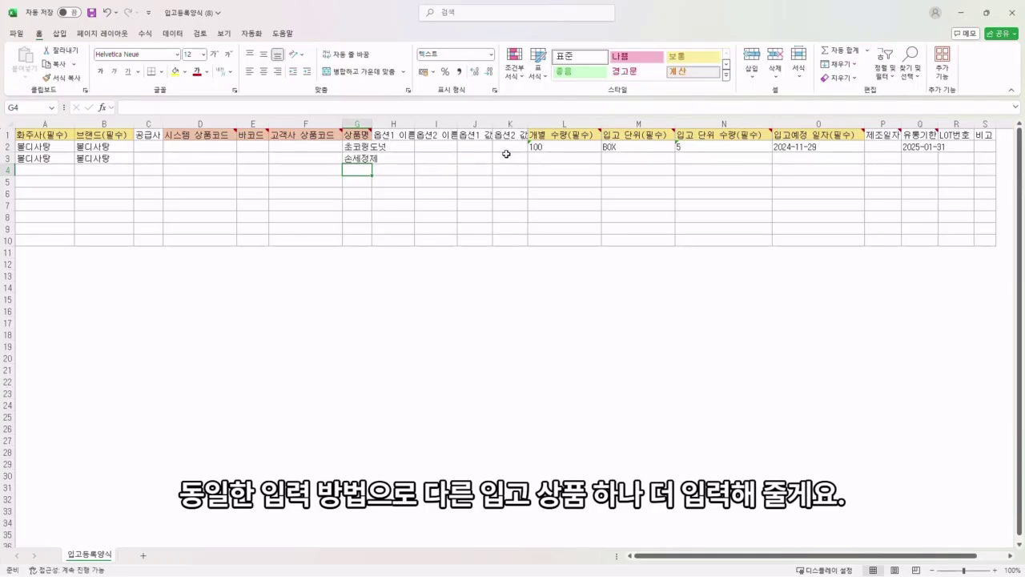
click(553, 161)
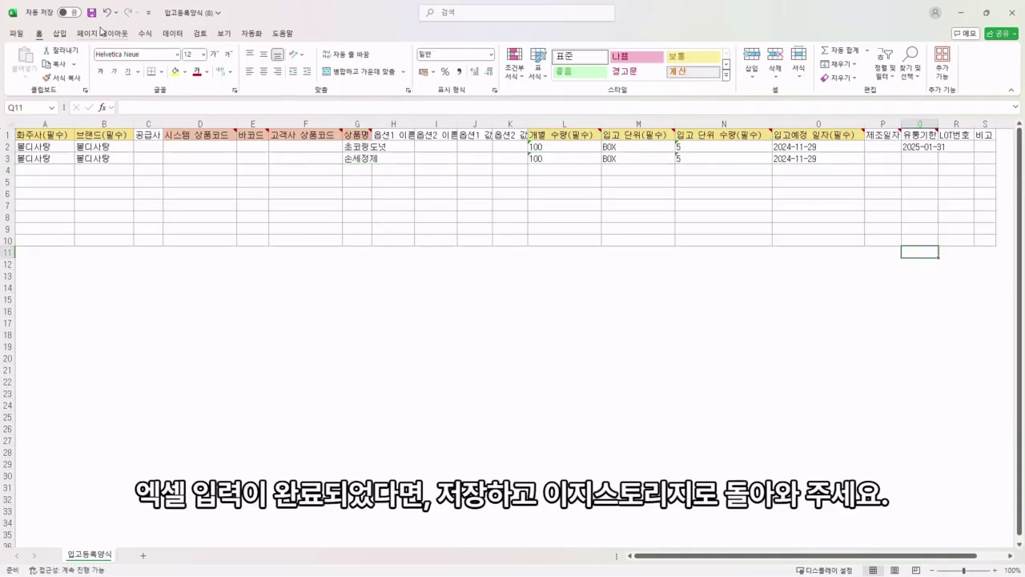
click(92, 16)
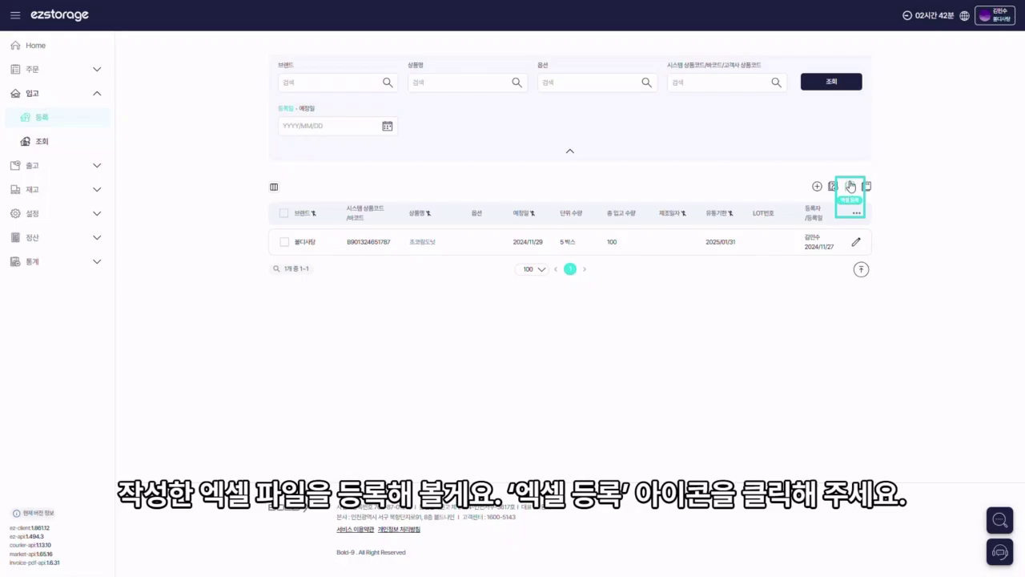
Step: Bulk-register the saved Excel template, then open and close the 손세정제 entry's edit form unchanged
click(851, 185)
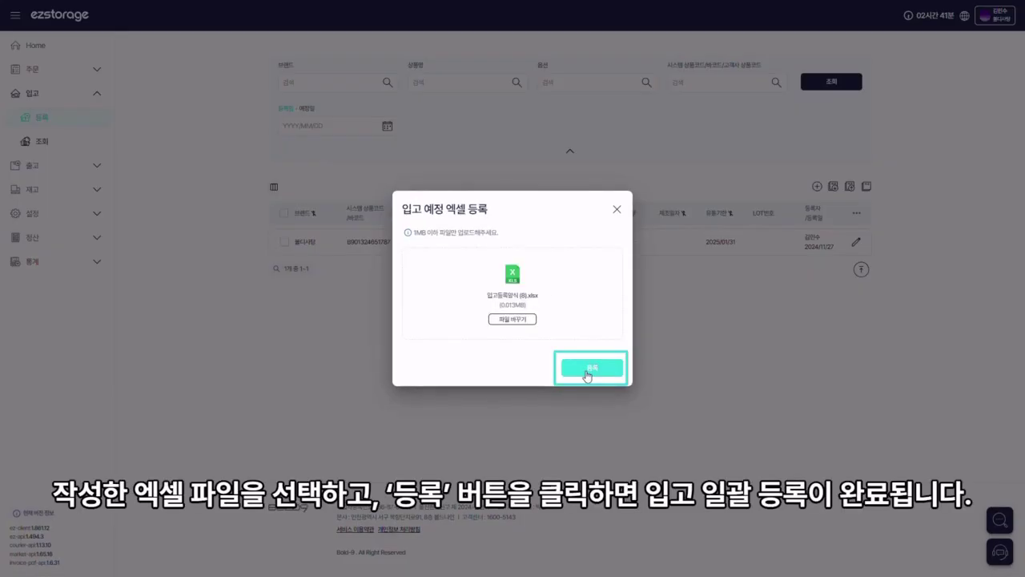
click(588, 373)
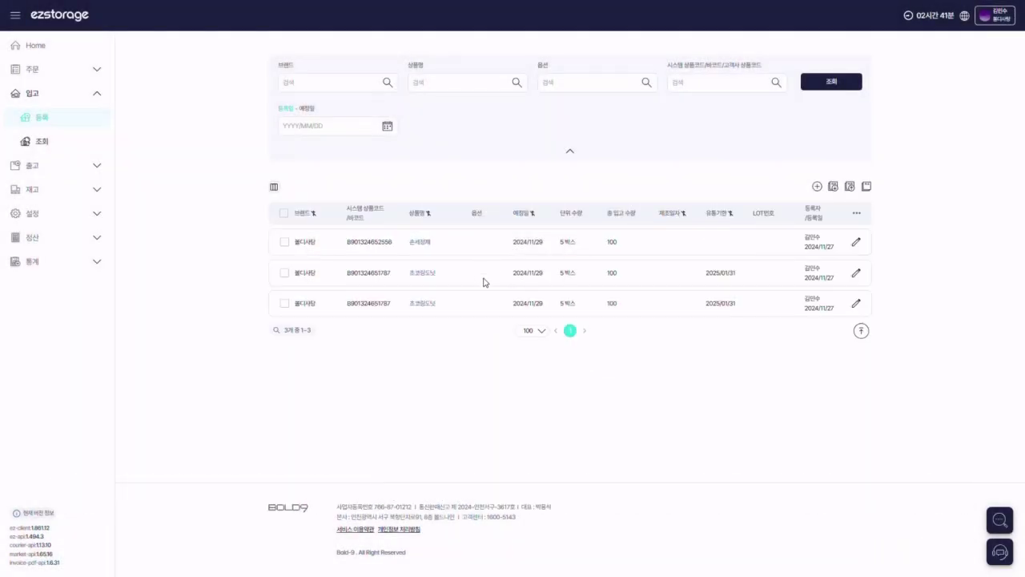
click(856, 241)
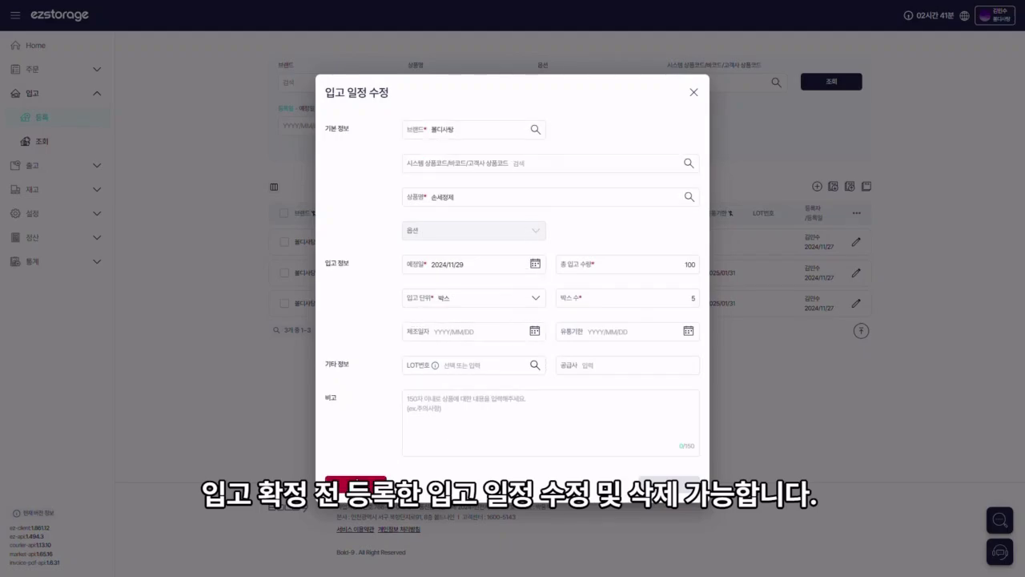
click(694, 92)
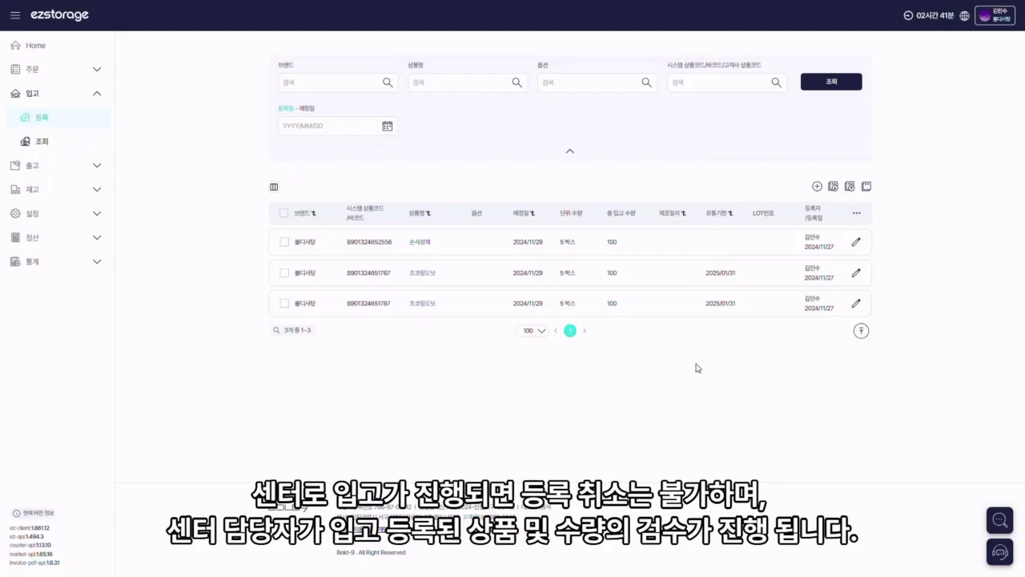